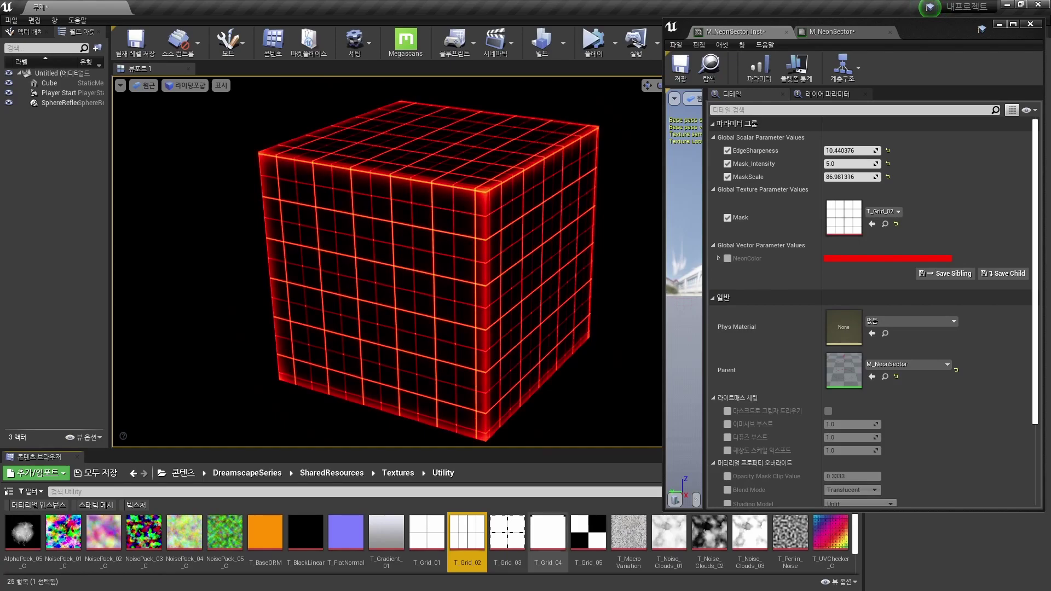
- Set the instance Mask to T_Grid_03 and scale the cube to X 6, Y 1.25, Z 4.75
drag(507, 531, 843, 217)
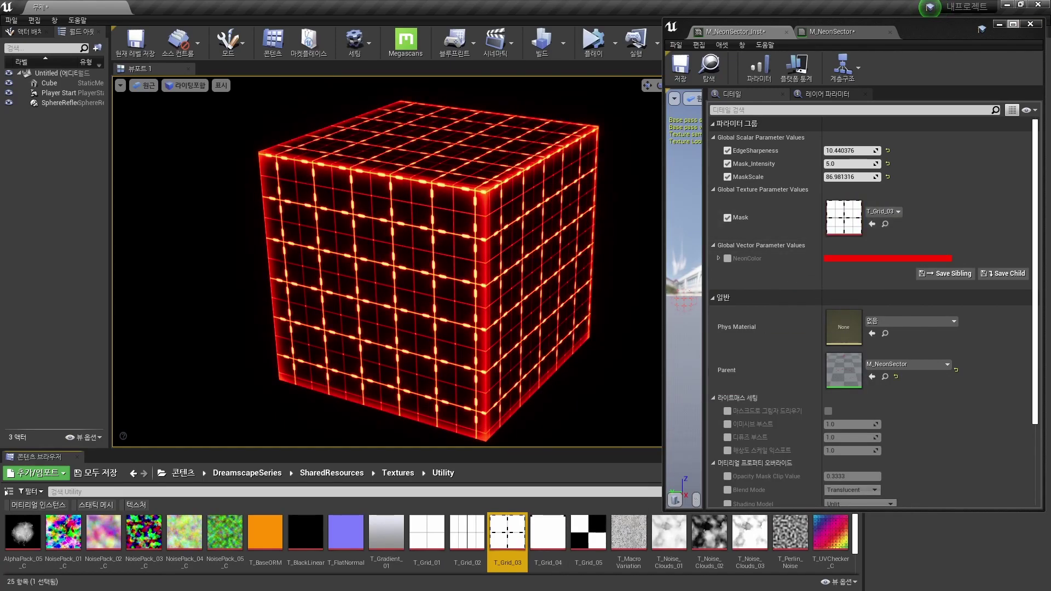
click(438, 240)
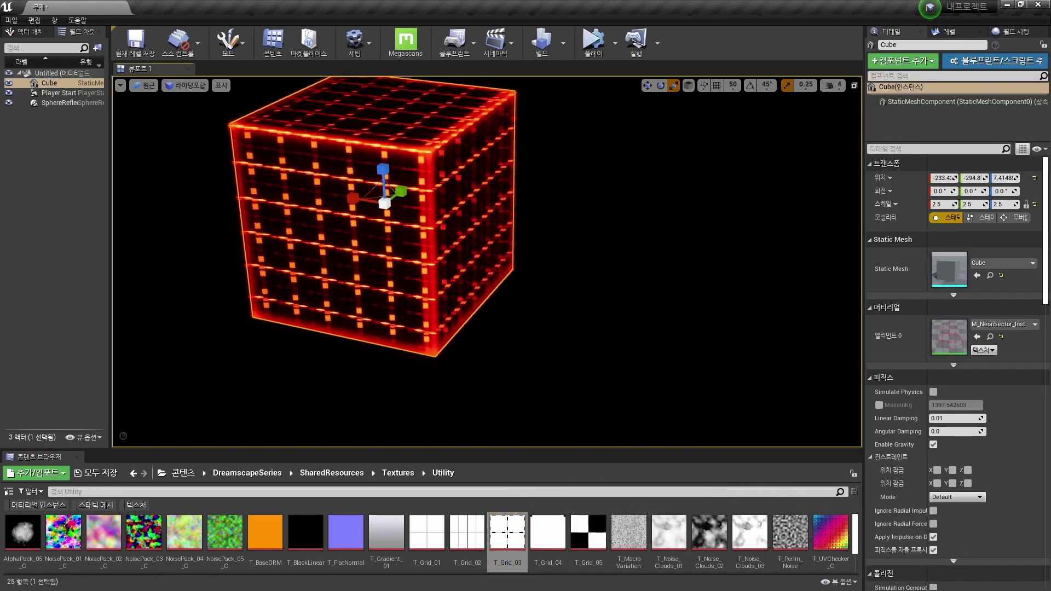
drag(426, 232, 350, 235)
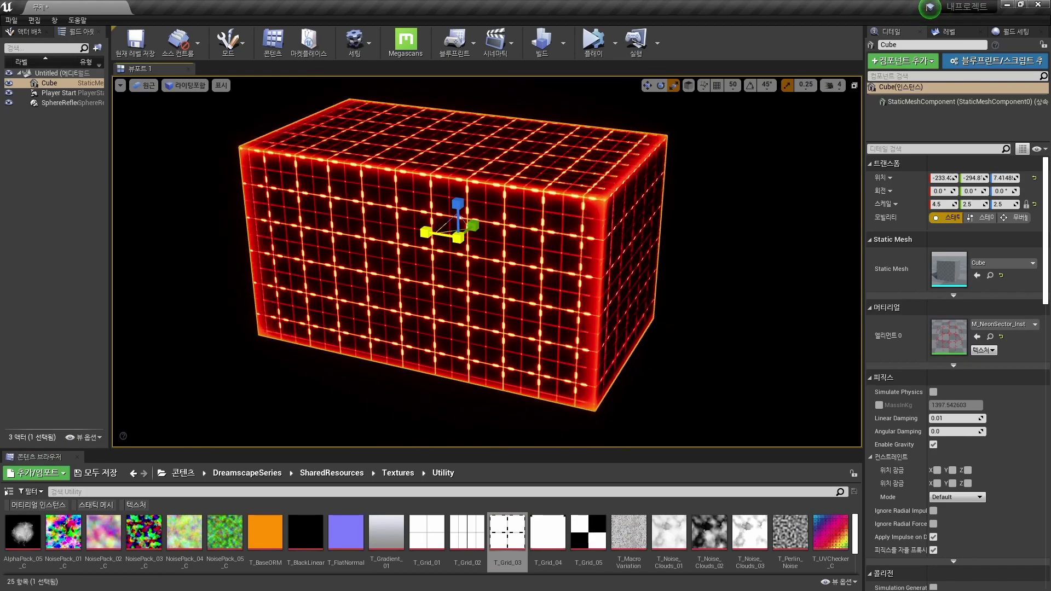
drag(425, 233, 328, 236)
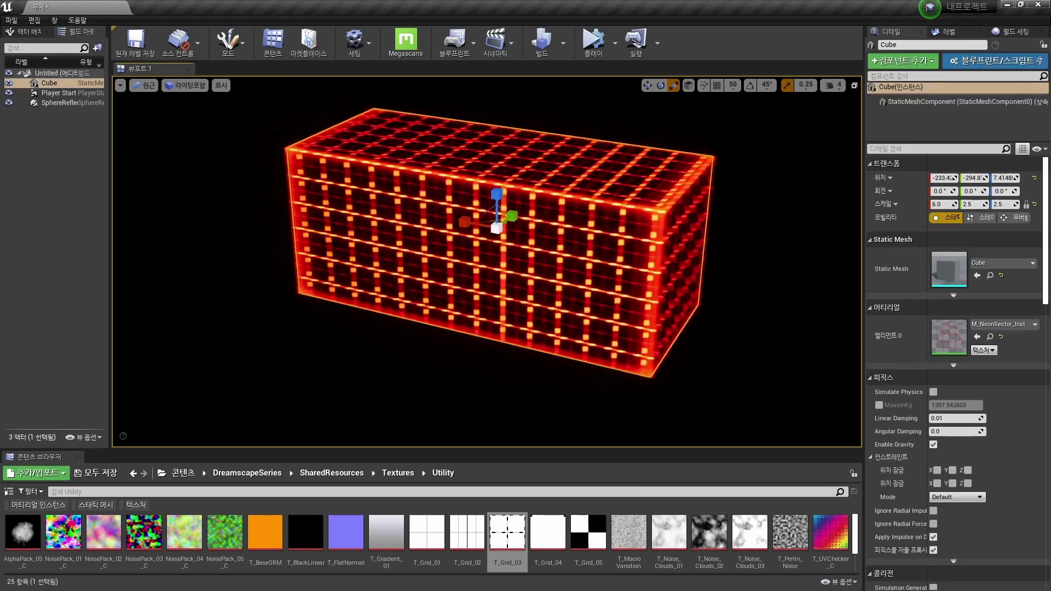
drag(464, 220, 465, 180)
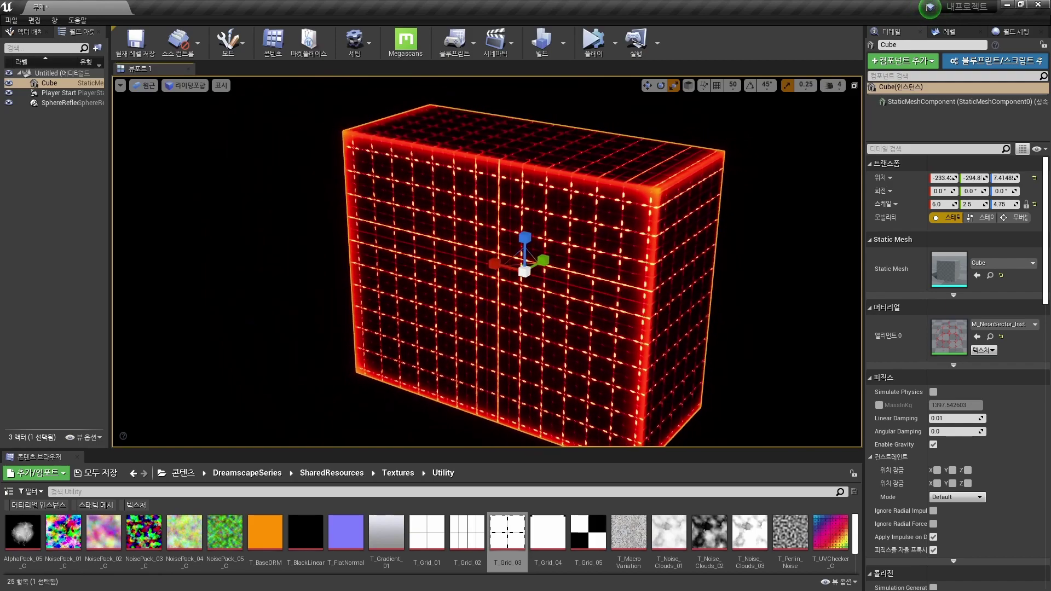
drag(543, 259, 528, 269)
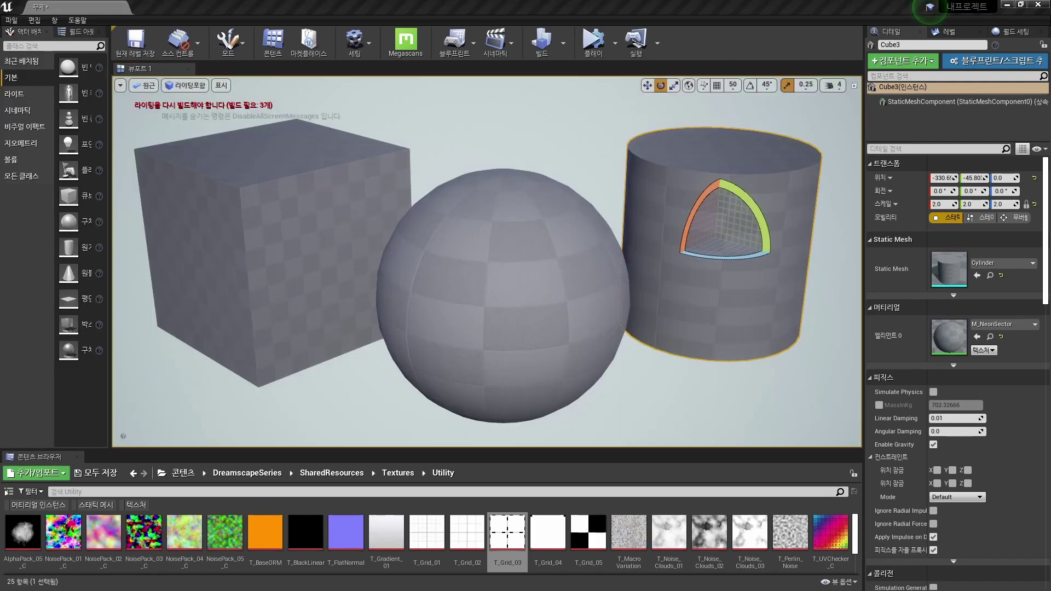
- Open M_NeonSector and add a Texture Object node set to T_Grid_03
click(989, 336)
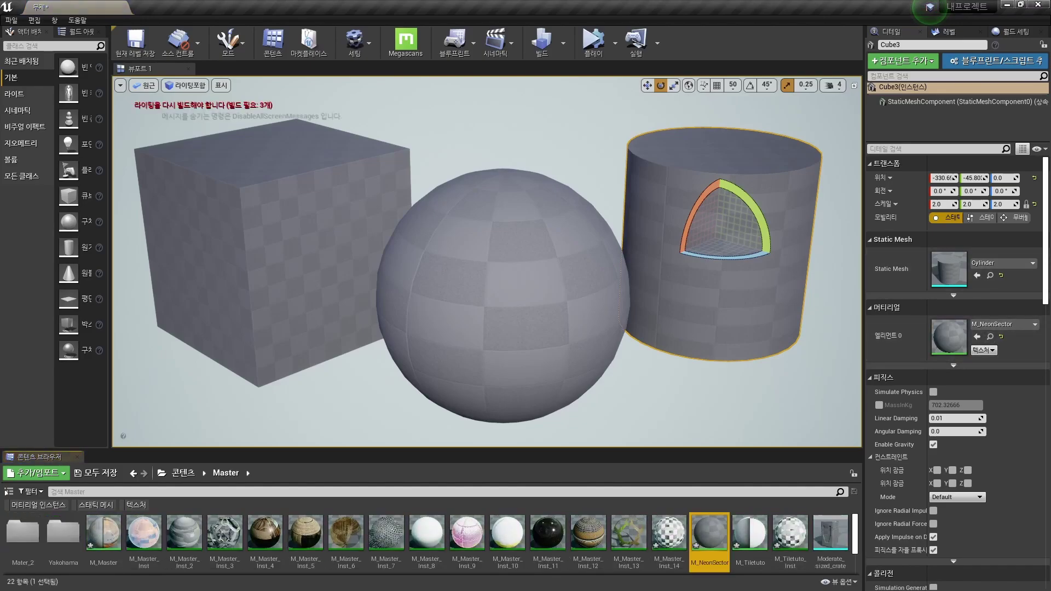
double_click(948, 336)
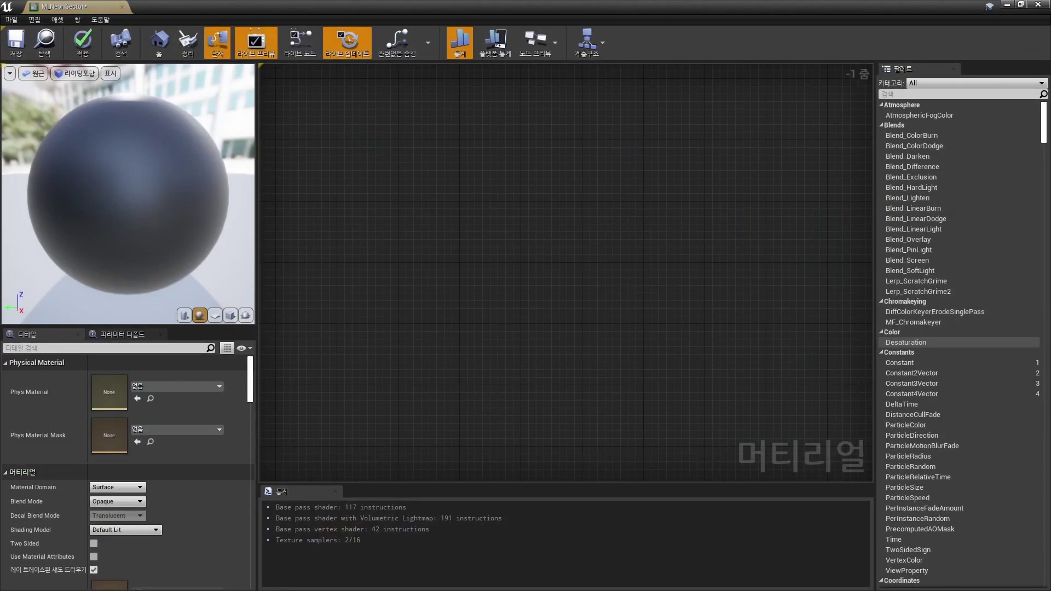
right_click(411, 198)
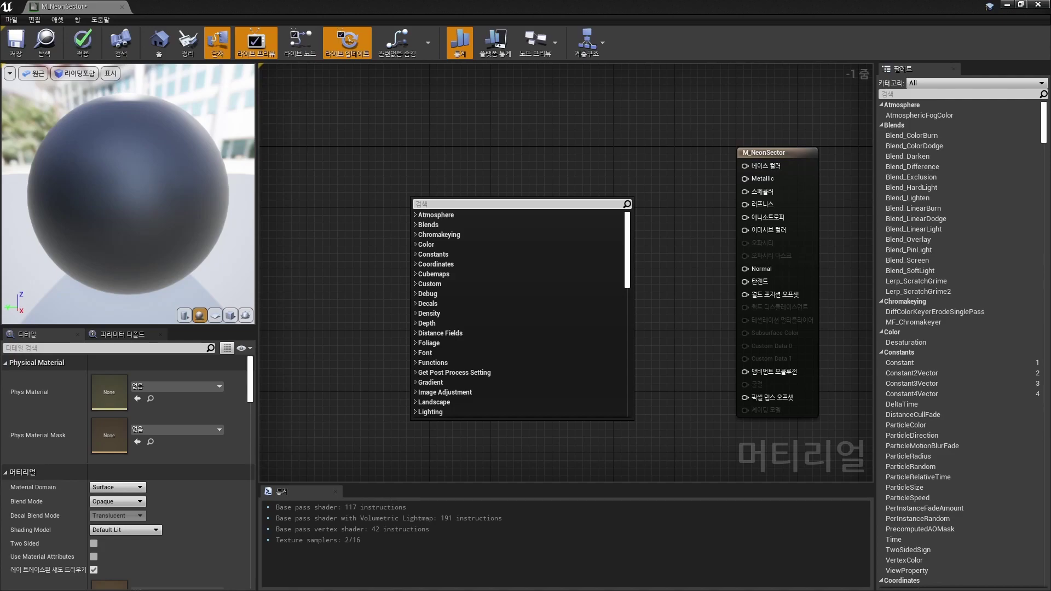
text(object)
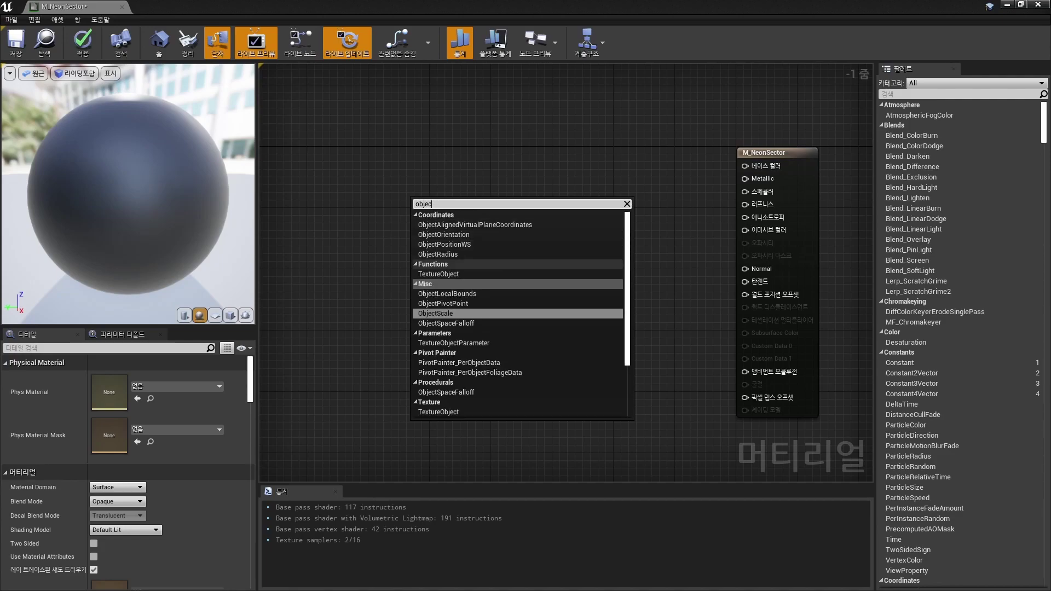
click(438, 274)
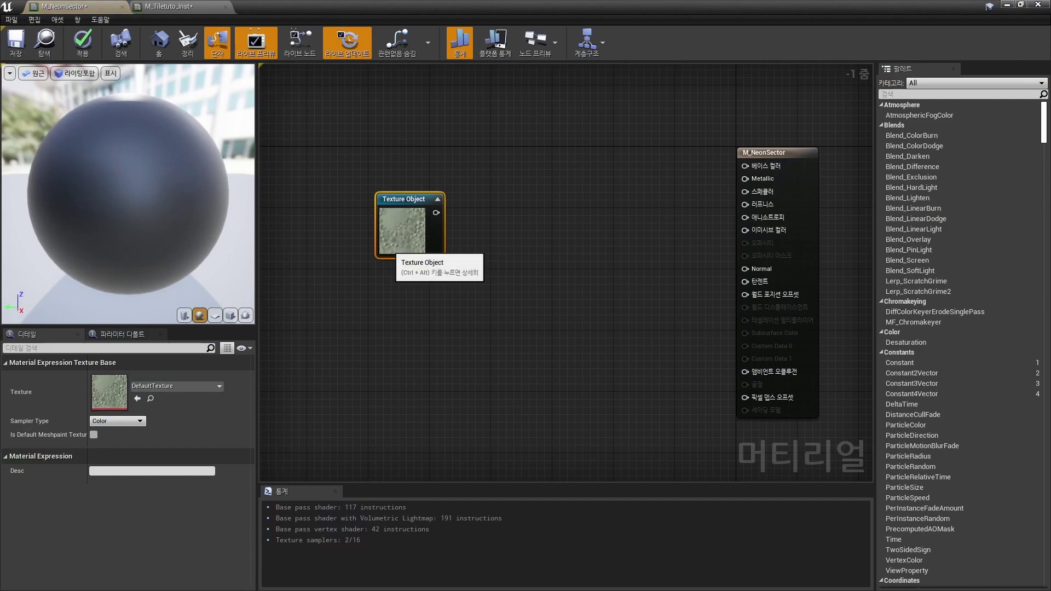
click(137, 399)
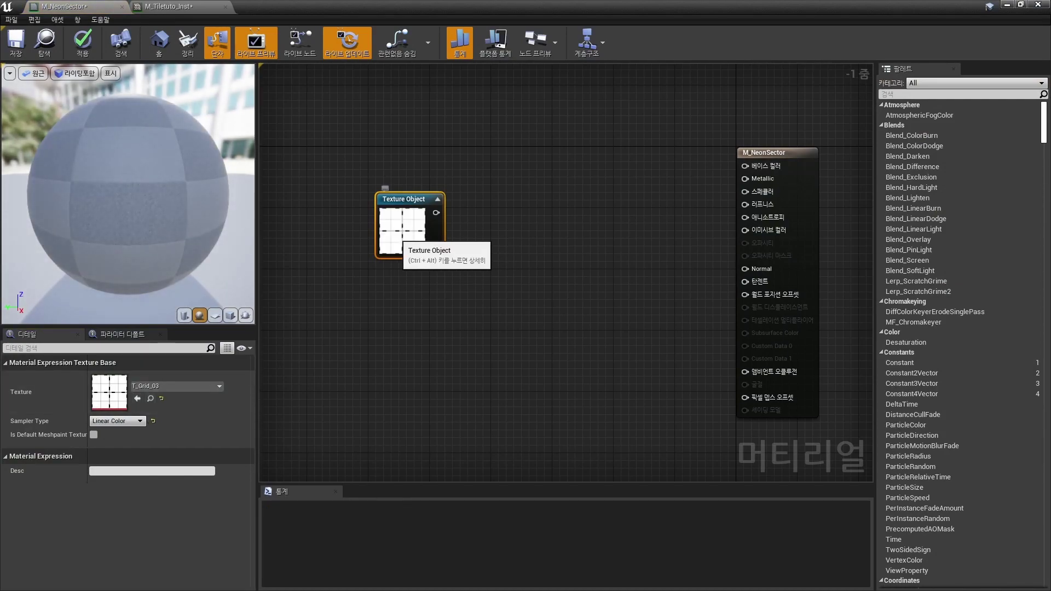
scroll(402, 240, up, 1)
- Add a WorldAlignedTexture node and wire the grid Texture Object into its TextureObject input
right_drag(416, 249, 440, 281)
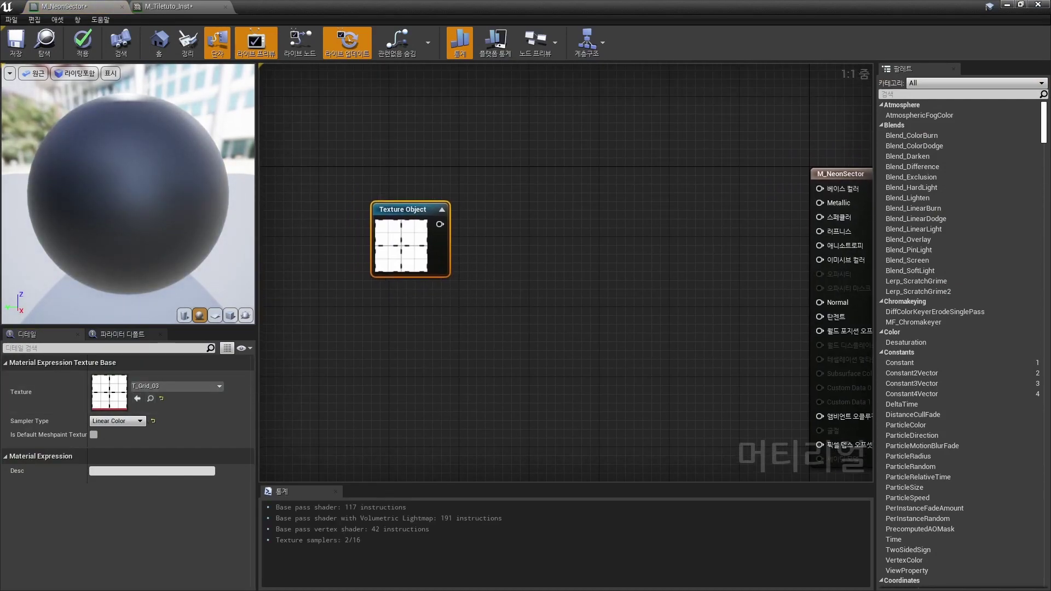
right_click(503, 262)
text(world)
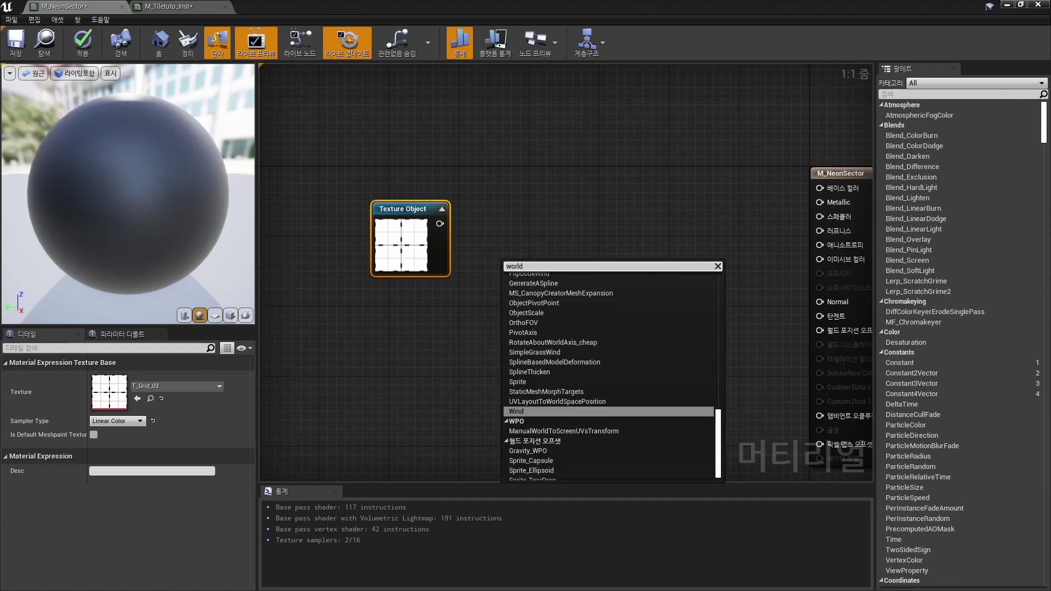
text(ali)
key(Down)
key(Down)
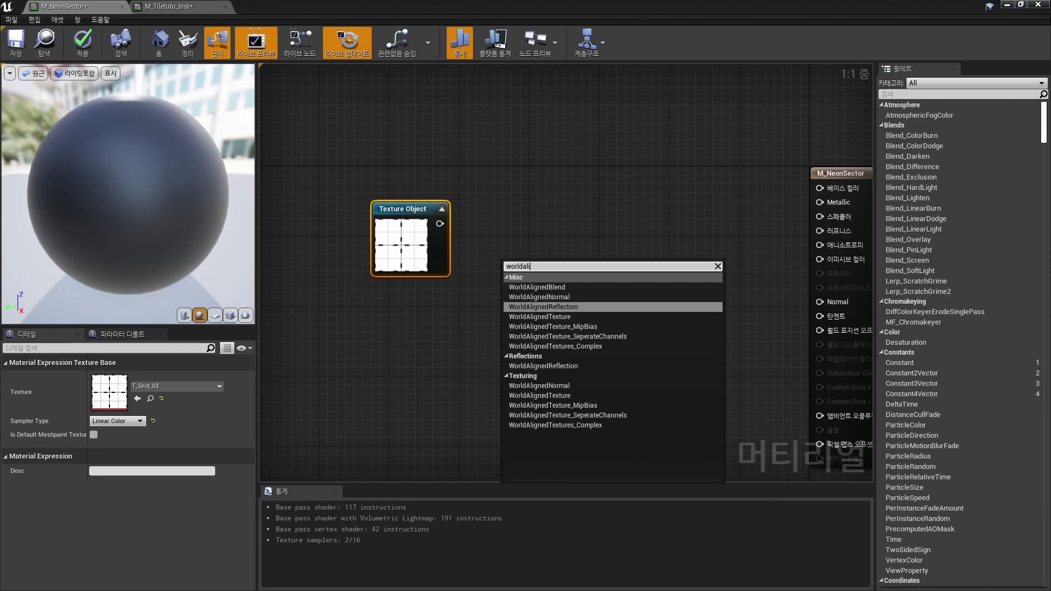
key(Down)
key(Return)
drag(542, 265, 535, 208)
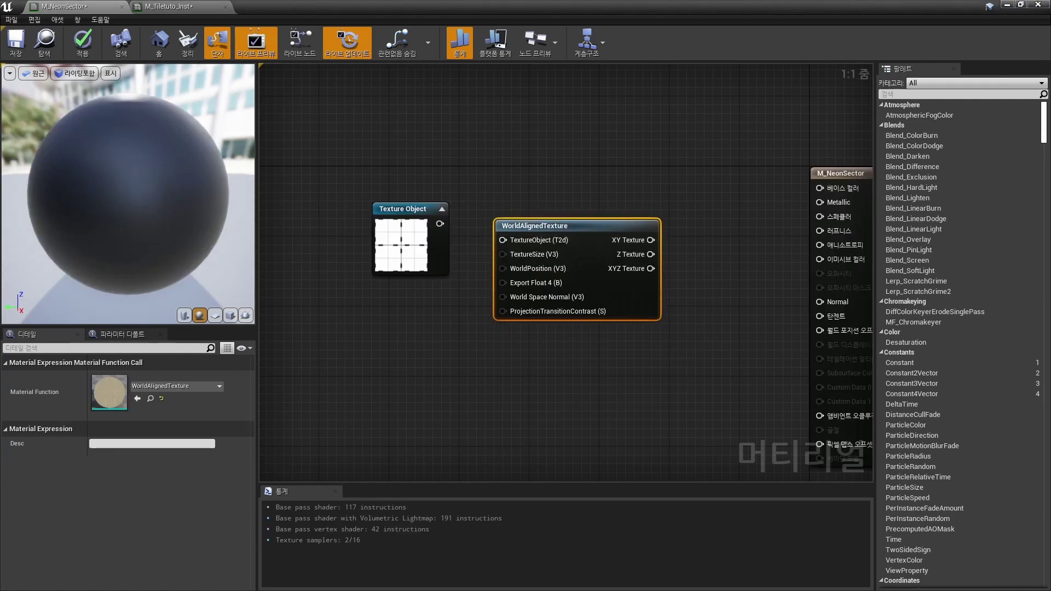
drag(402, 209, 376, 201)
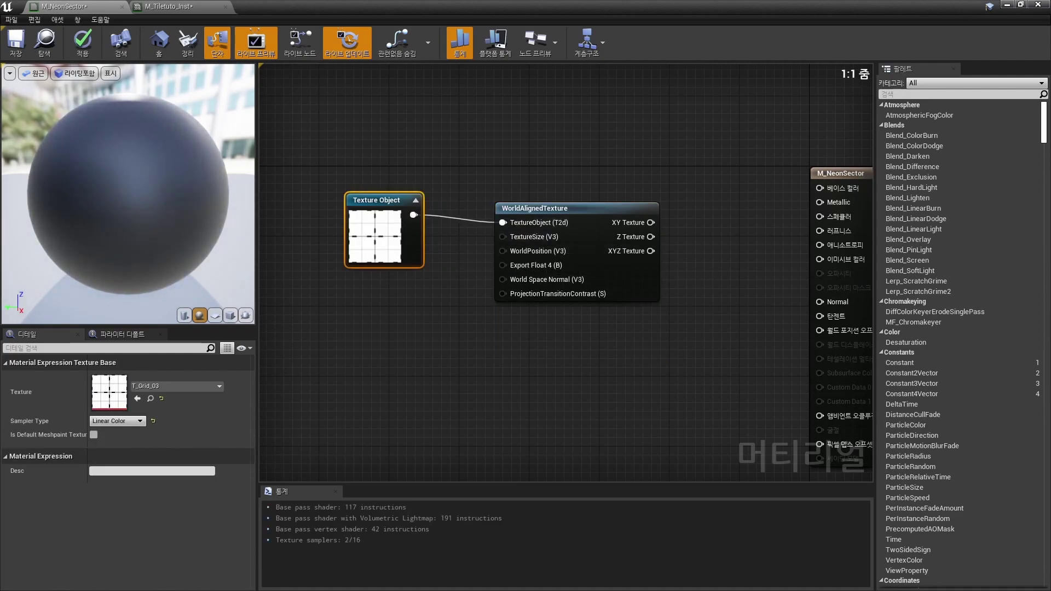
- Add a Constant node and connect it to WorldAlignedTexture's TextureSize input
right_drag(547, 383, 582, 395)
click(582, 395)
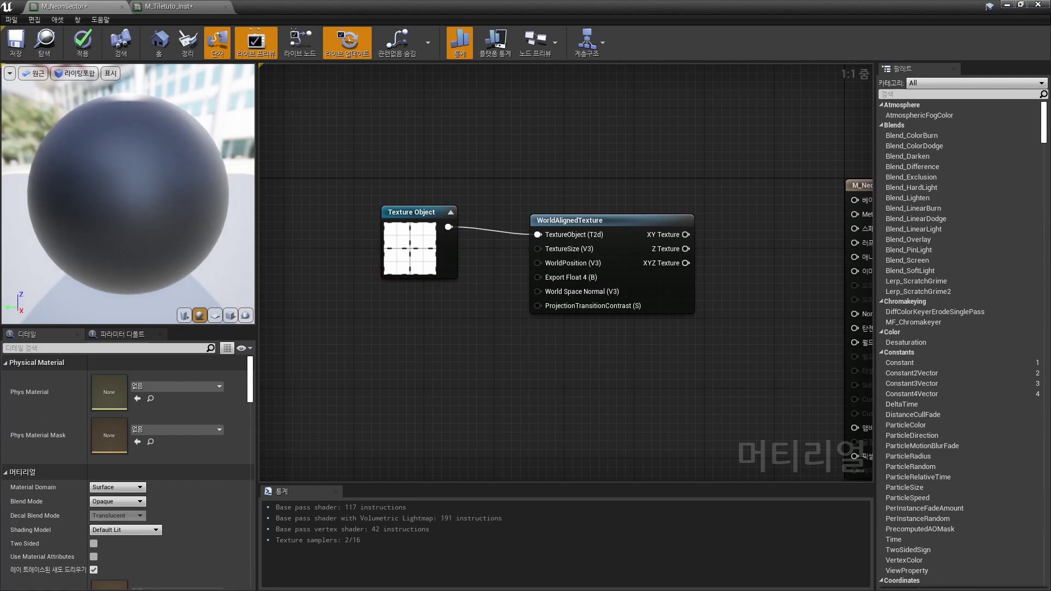
key(1)
click(435, 328)
drag(460, 331, 538, 248)
- Convert the constant into a MaskScale scalar parameter with default value 100
right_click(444, 335)
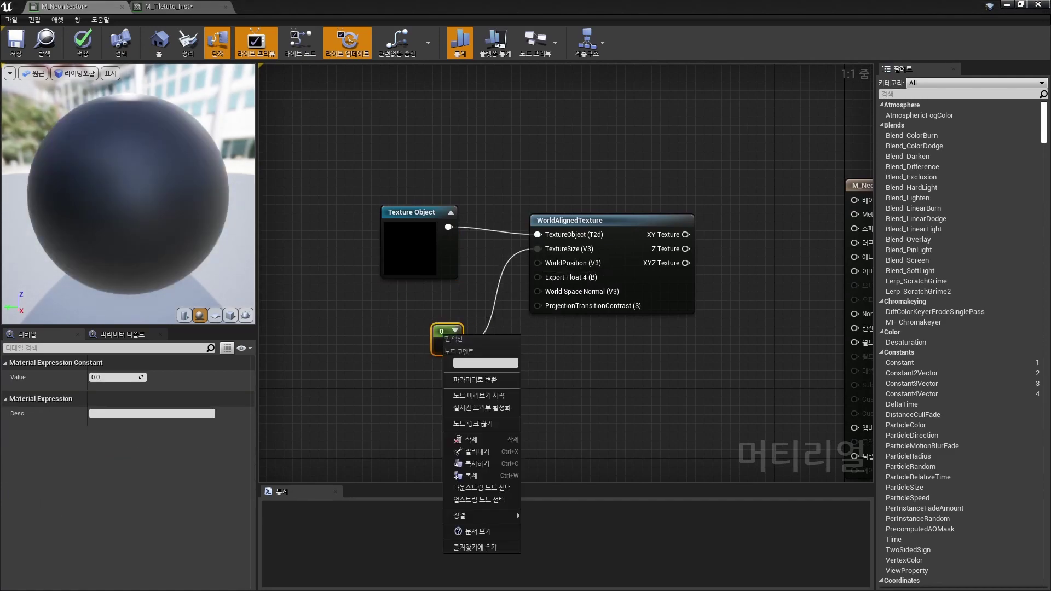
click(475, 379)
key(Return)
text(1)
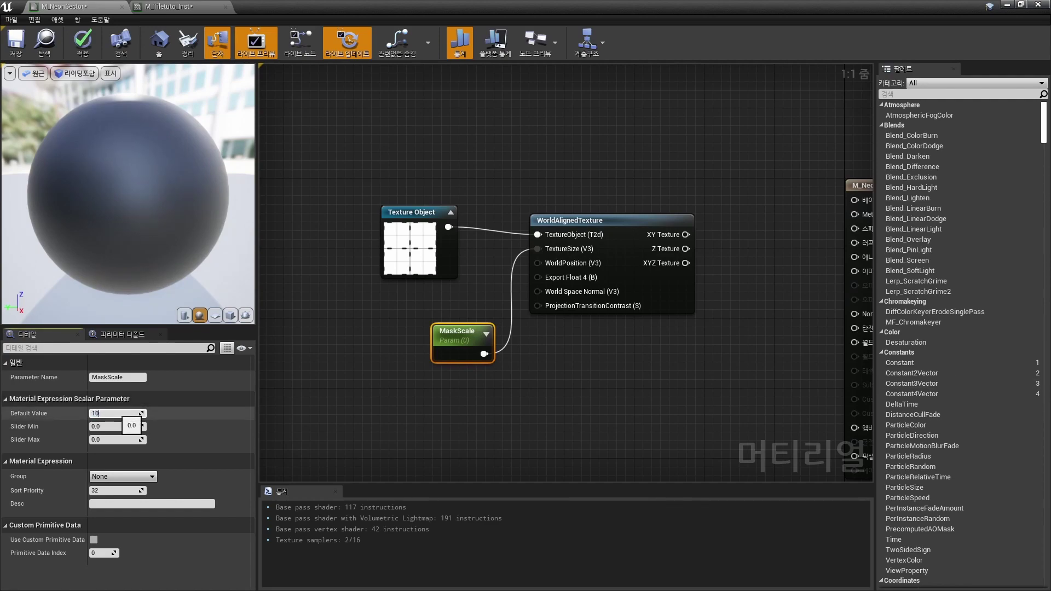
text(0)
key(Return)
- Bring up the Texture Object node's options to convert it into a parameter
click(422, 262)
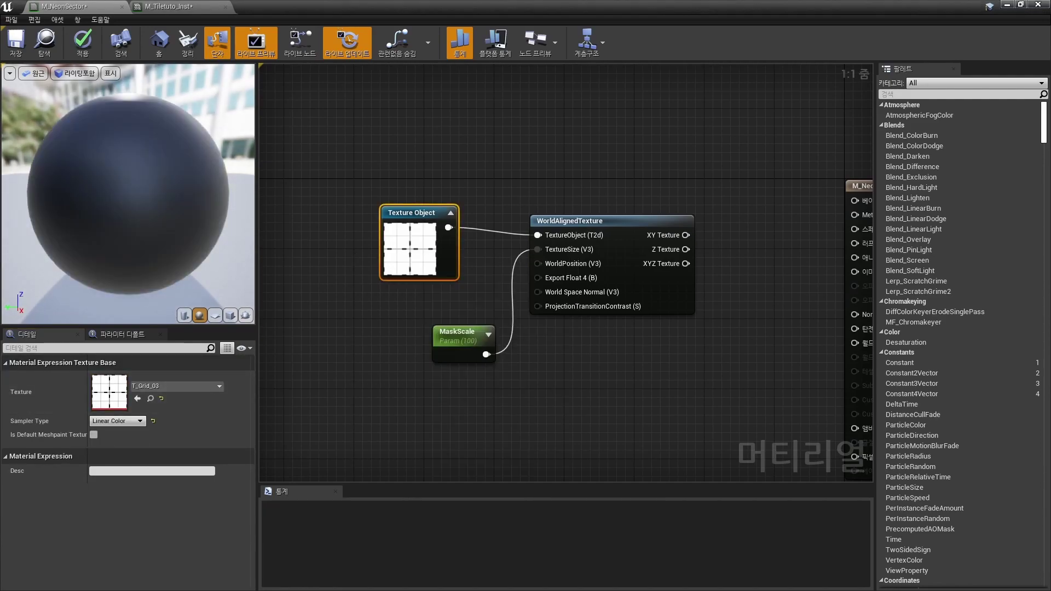
right_click(412, 276)
click(462, 476)
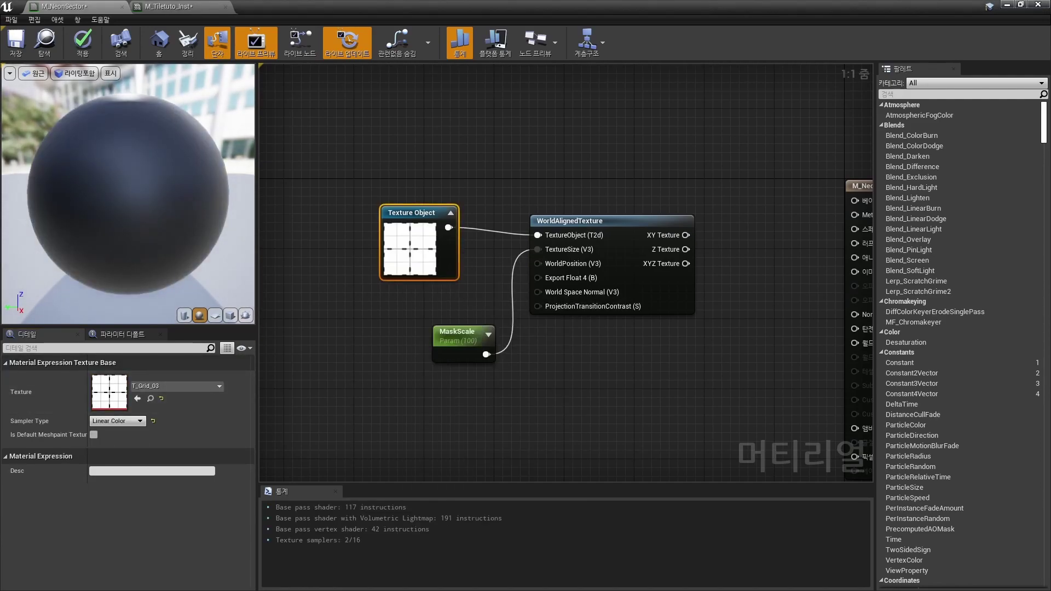
right_click(413, 251)
- Convert the Texture Object into a texture parameter named Mask
click(445, 328)
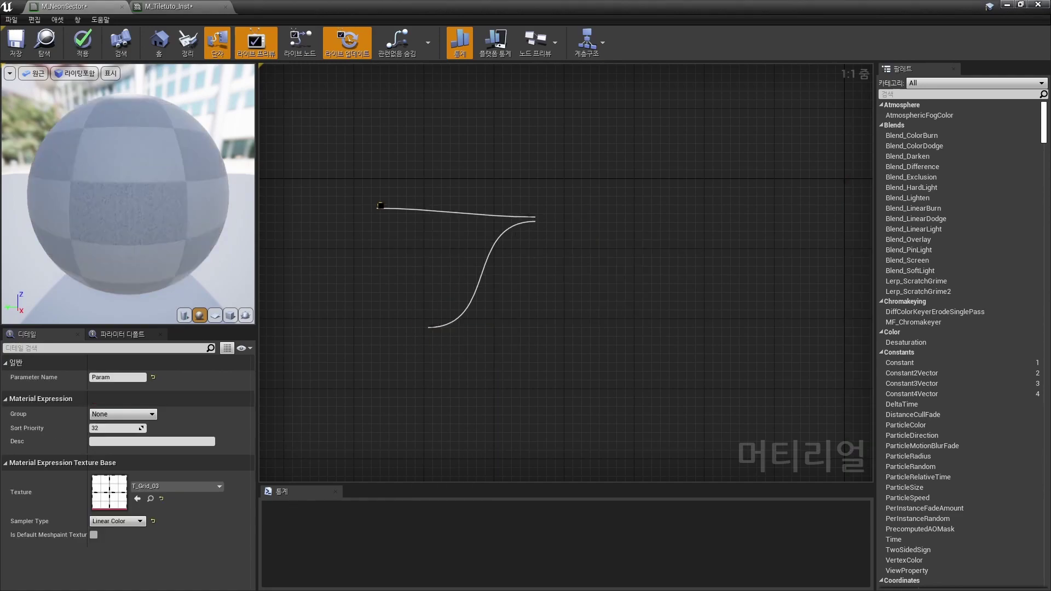
text(A)
key(BackSpace)
text(Ma)
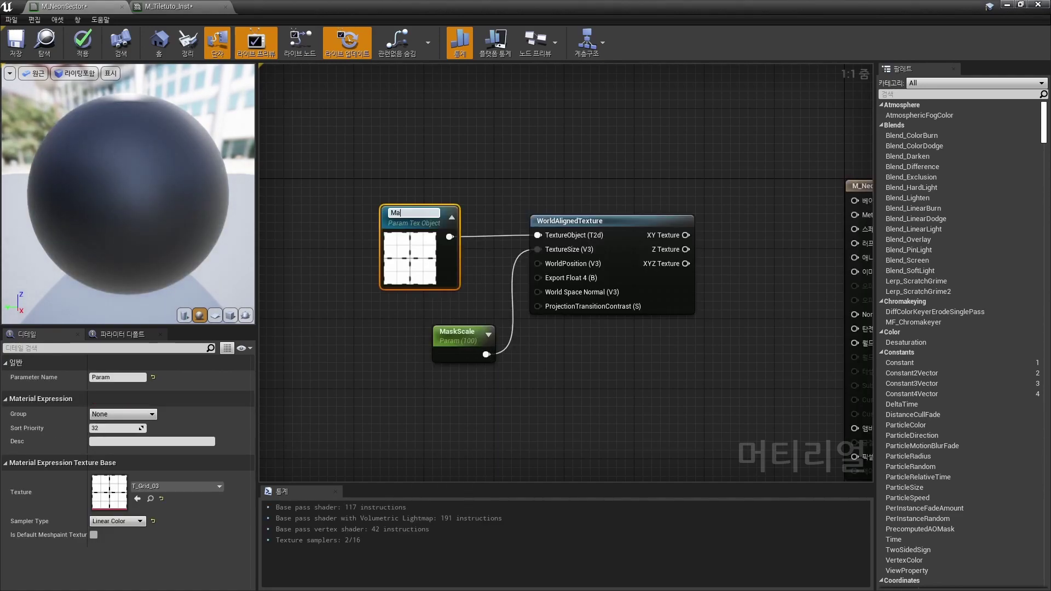
text(ksk)
key(Return)
- Wire the XYZ Texture output of WorldAlignedTexture into Emissive Color
right_drag(602, 383, 455, 382)
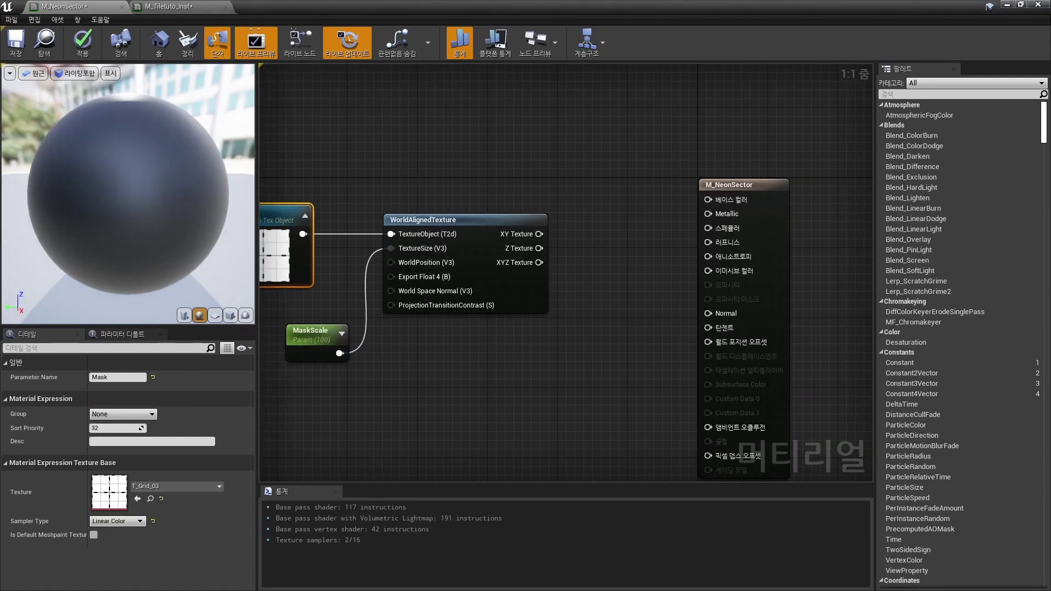
right_drag(547, 328, 571, 319)
drag(562, 253, 746, 220)
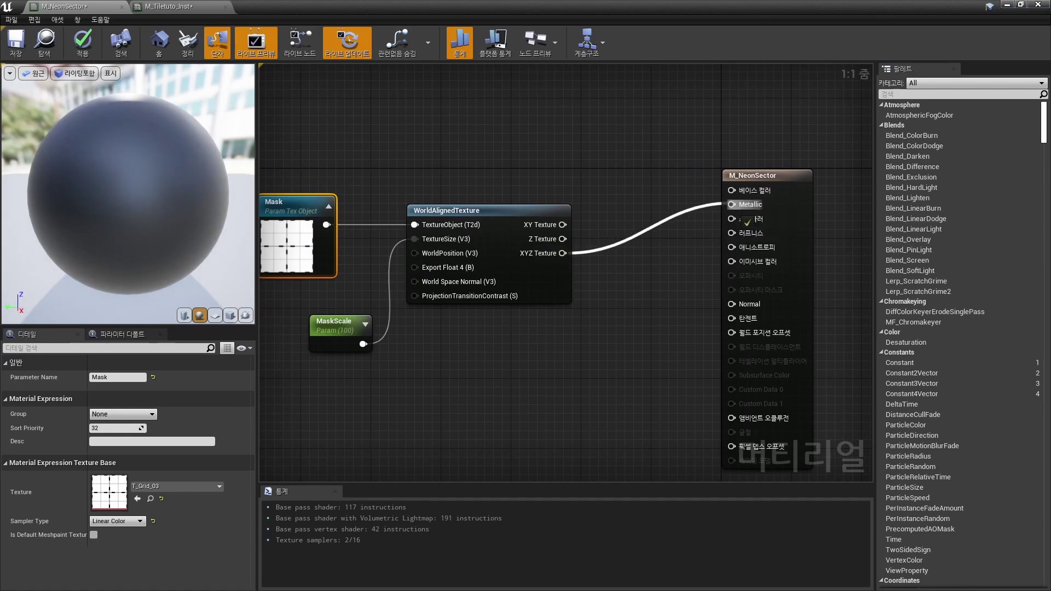
drag(745, 289, 732, 261)
- Set the material's Shading Model to Unlit and apply the changes
click(752, 175)
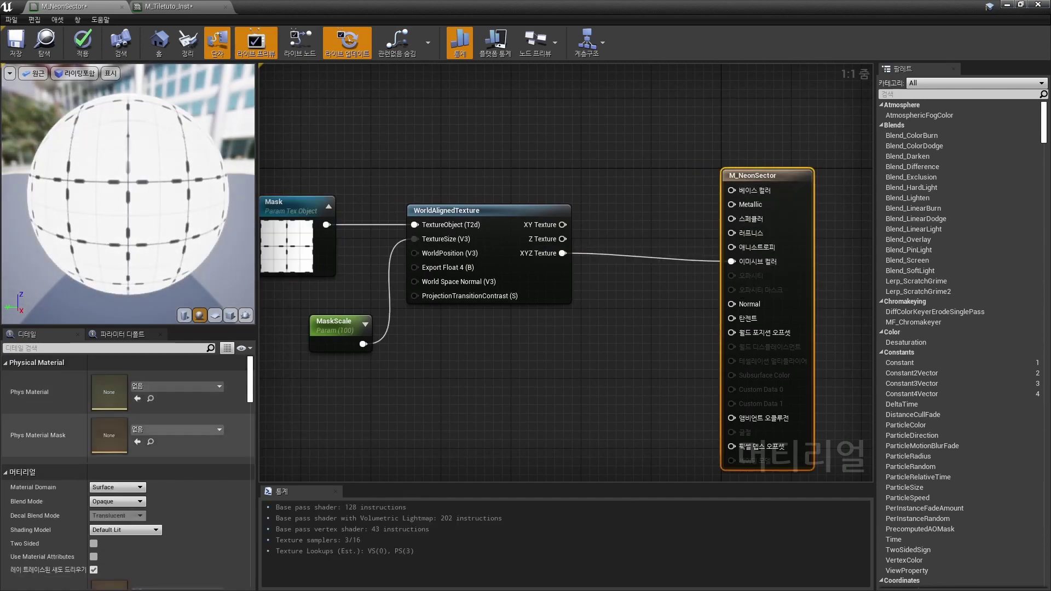
click(125, 530)
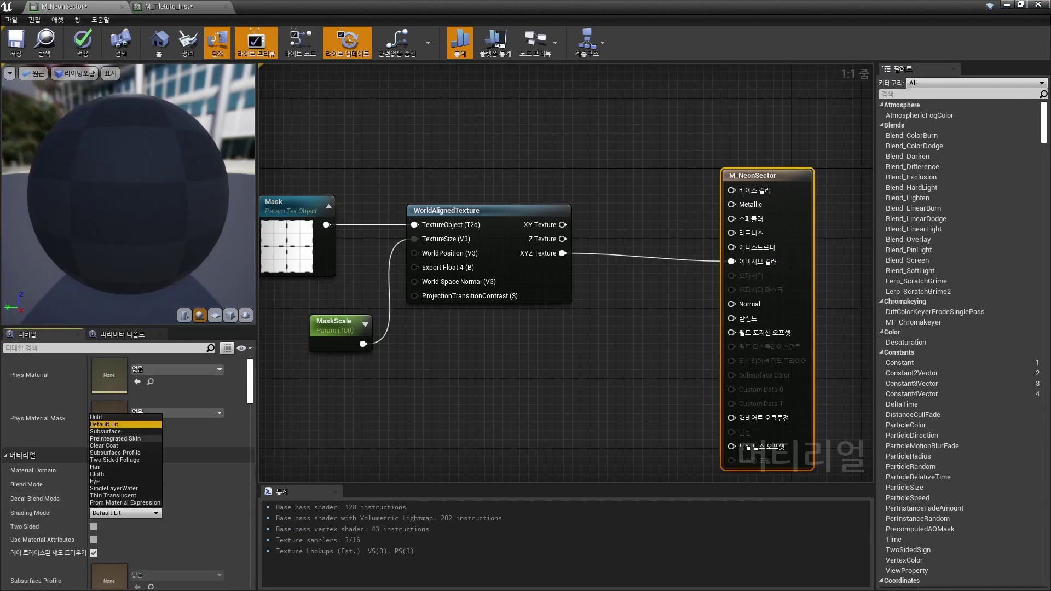
click(96, 417)
scroll(566, 274, down, 1)
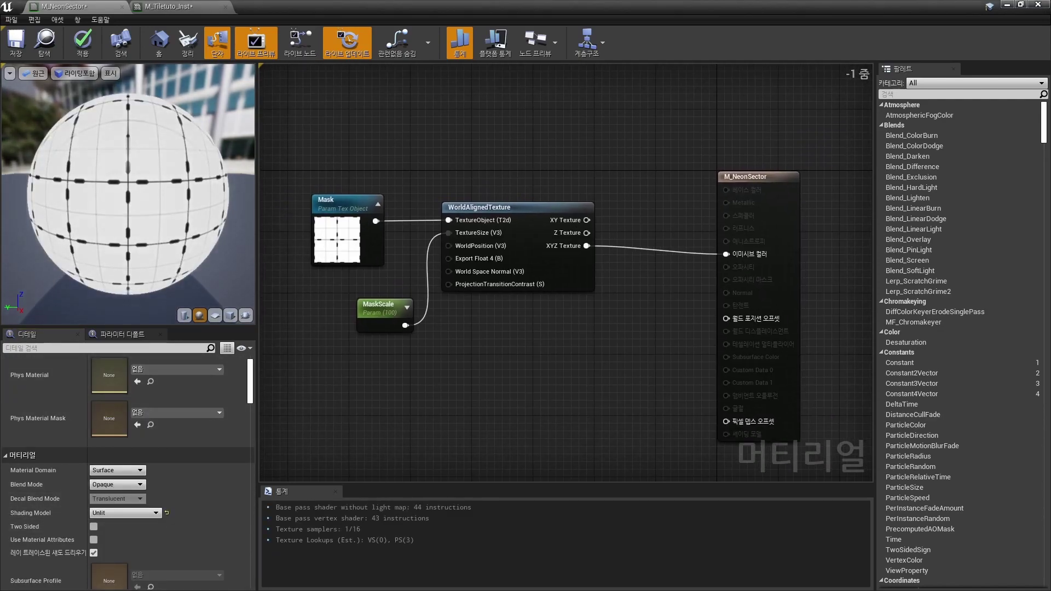
click(82, 42)
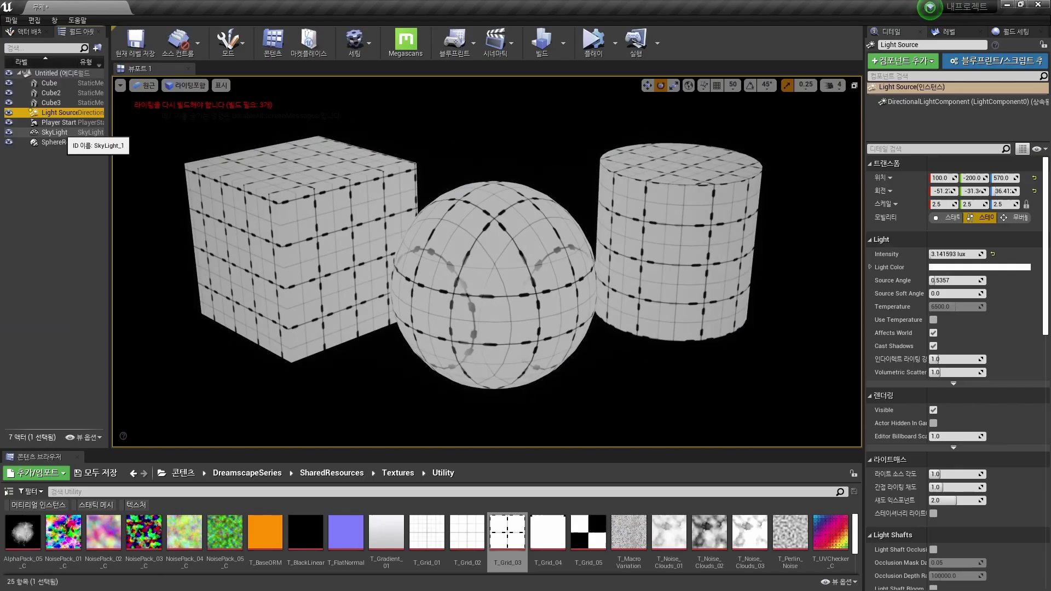
- Delete the Light Source from the level and reselect the sphere
click(60, 112)
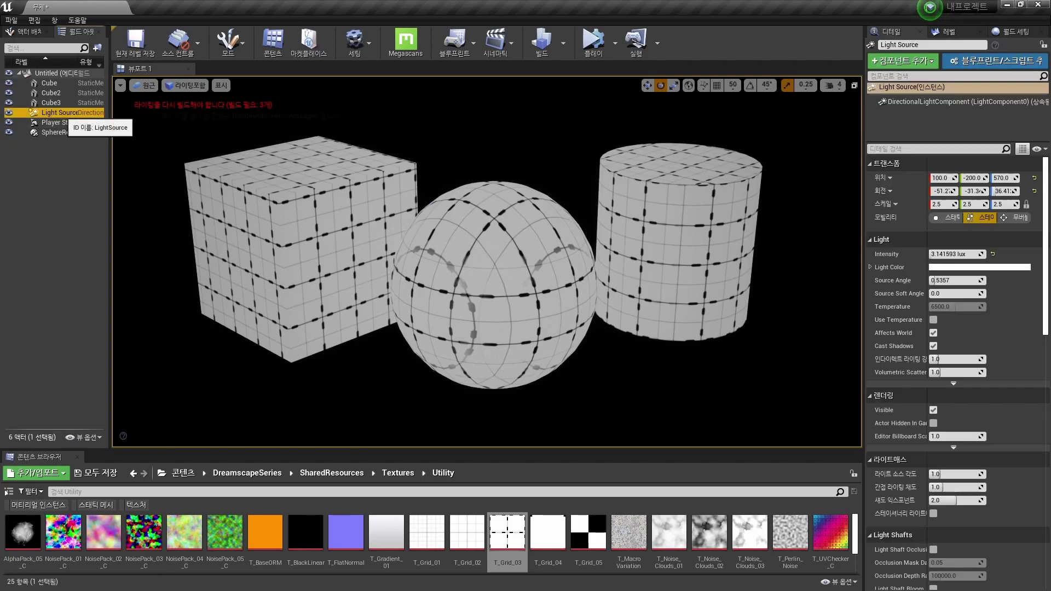
key(Delete)
key(F11)
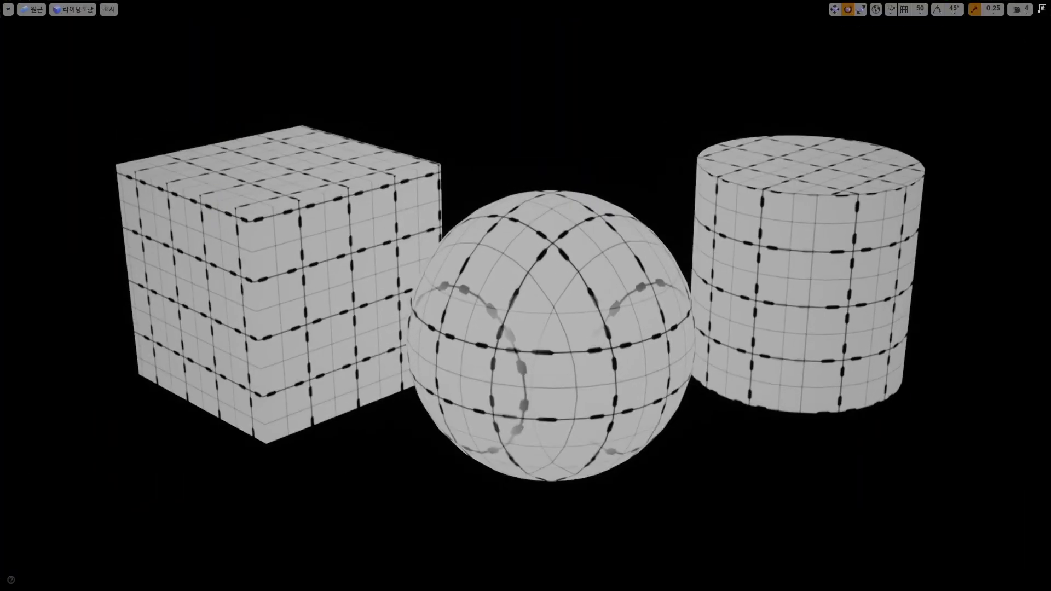
key(F11)
click(493, 339)
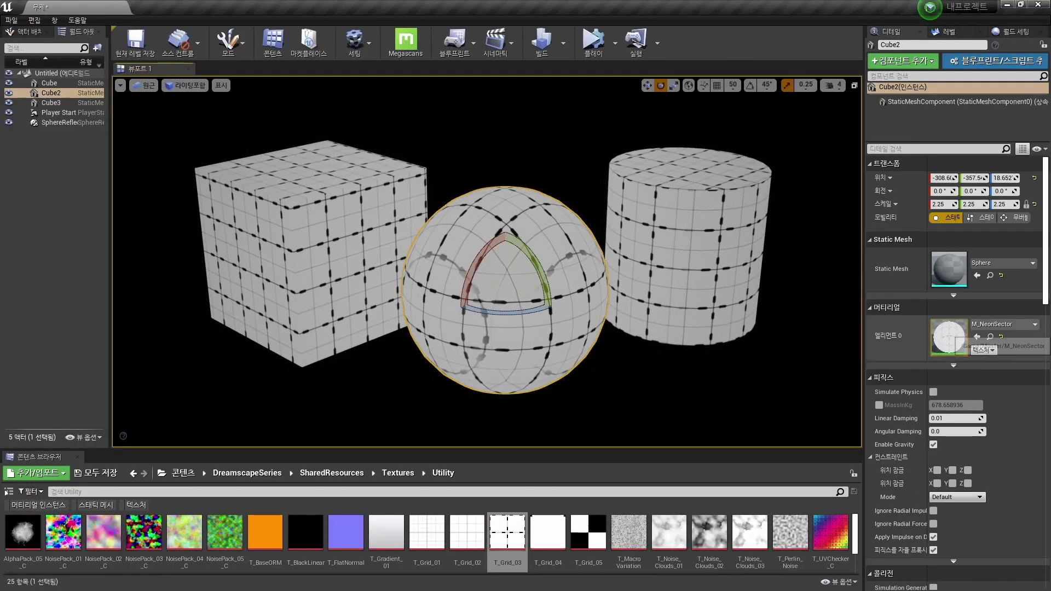
- Insert a Multiply before Emissive Color, with a Constant feeding its B input
double_click(949, 335)
key(ctrl+a)
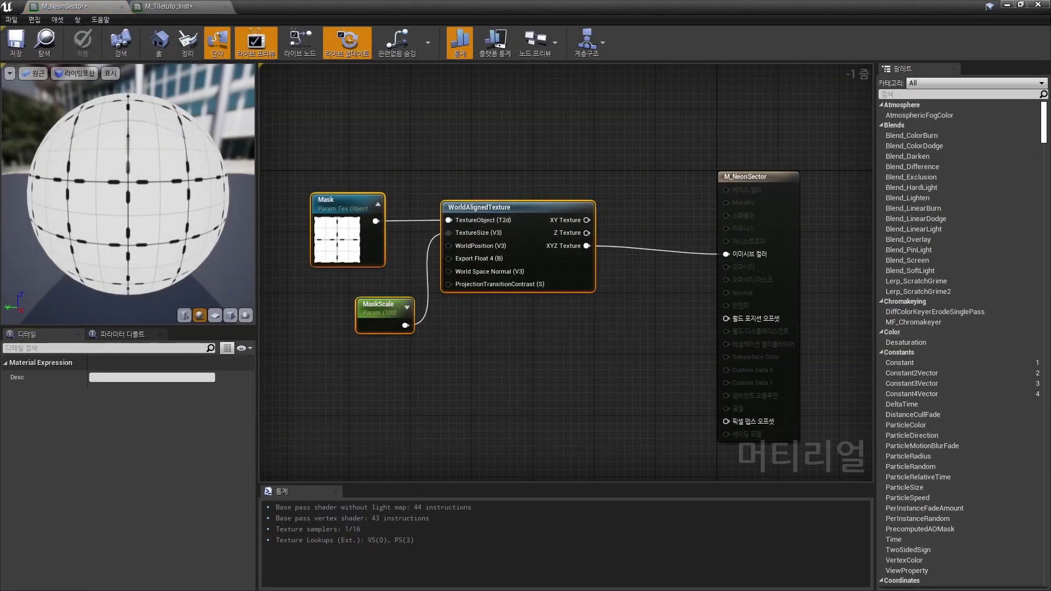
scroll(566, 274, down, 2)
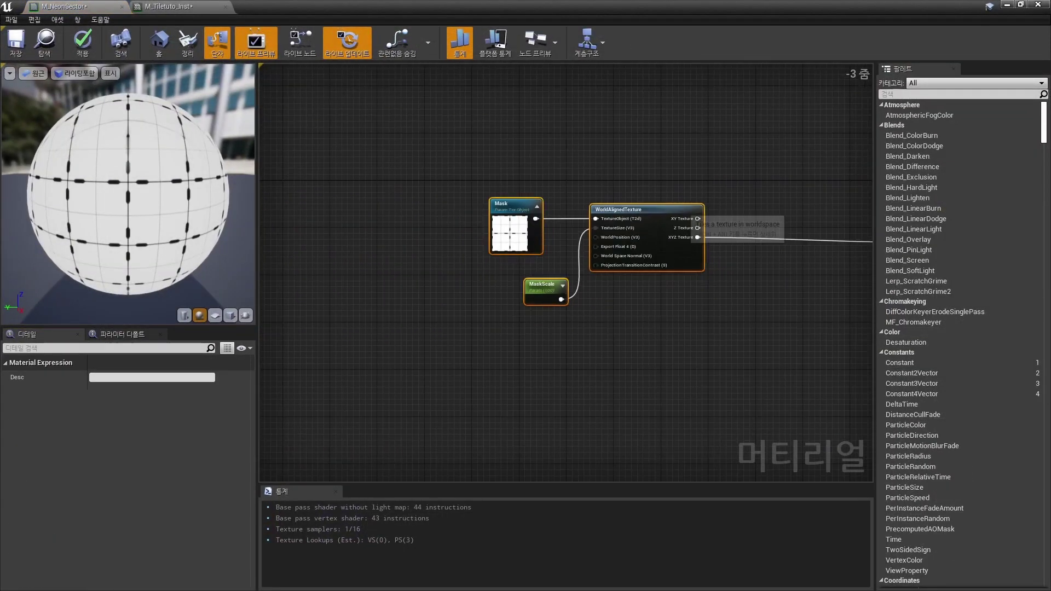
right_drag(766, 230, 558, 245)
click(558, 244)
scroll(558, 244, up, 1)
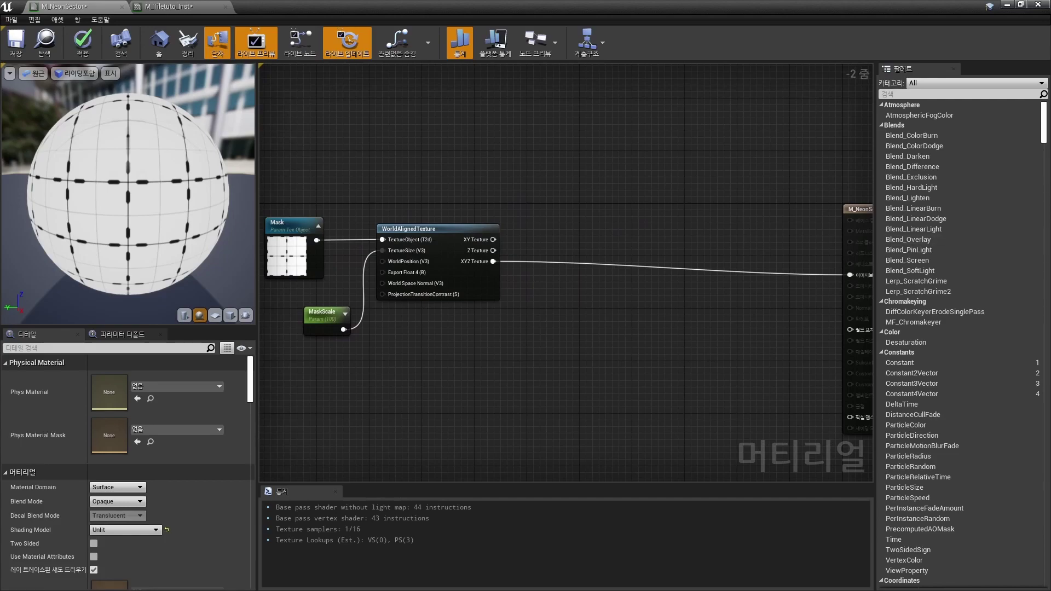
right_drag(566, 273, 566, 241)
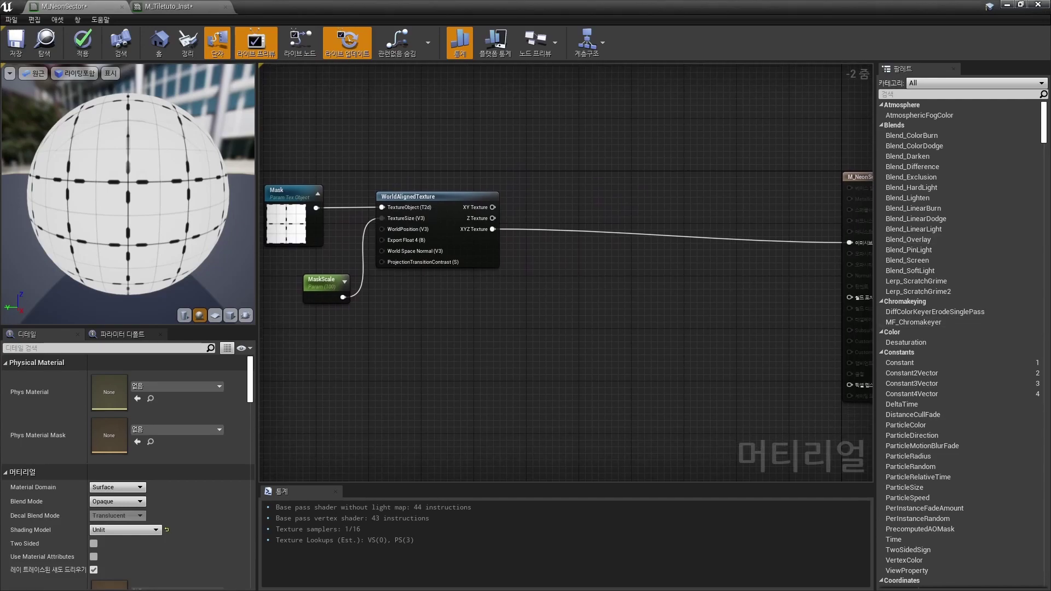
click(575, 211)
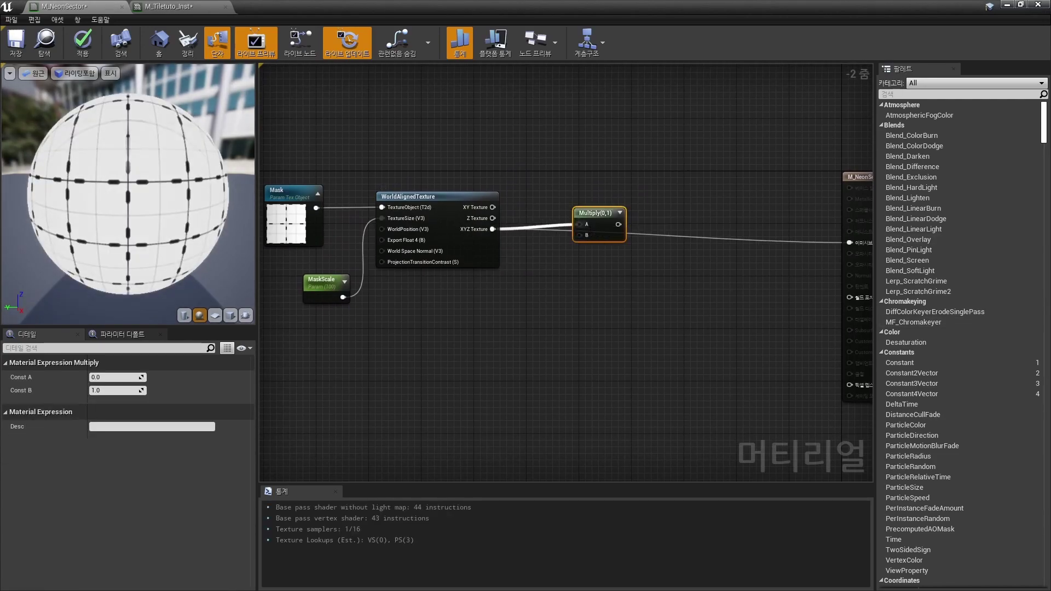
click(528, 279)
drag(532, 287, 579, 235)
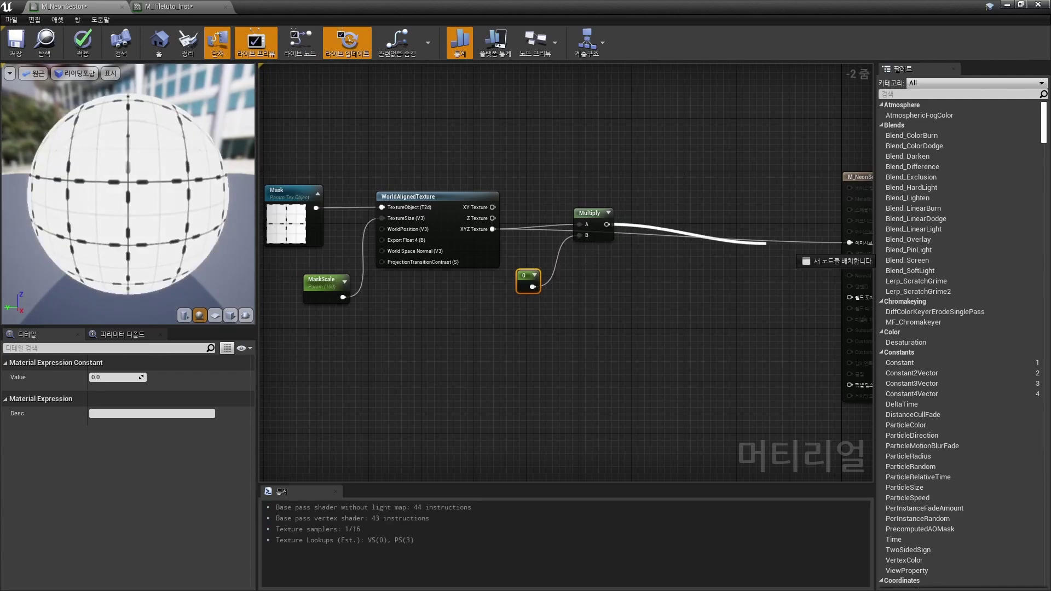
mouse_move(766, 244)
mouse_down()
mouse_move(823, 241)
mouse_move(812, 242)
mouse_up()
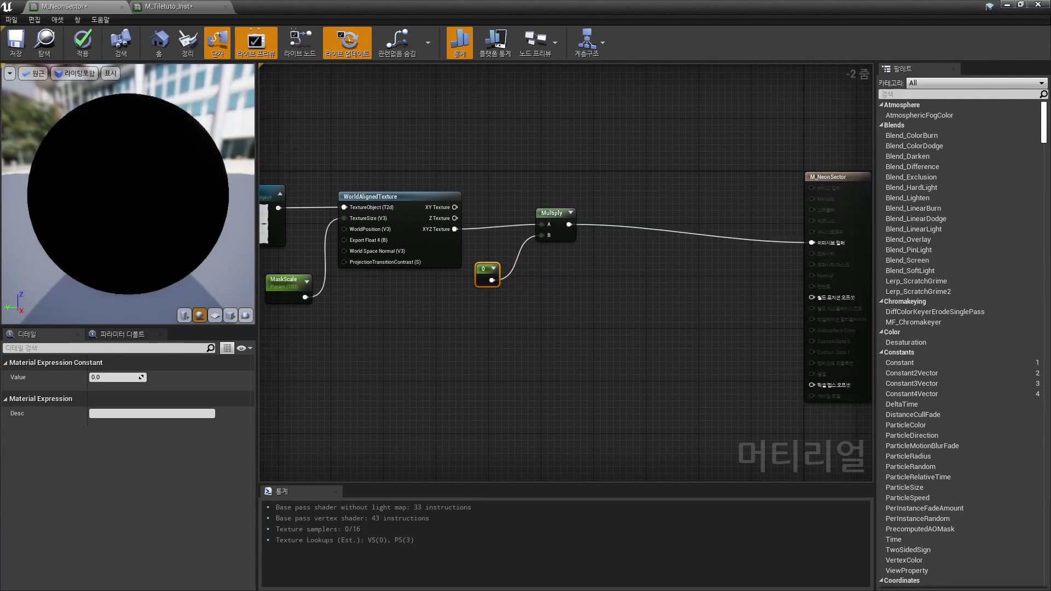
- Convert that constant into a Mask_Intensity parameter with default 1.0 and apply
right_click(488, 285)
click(520, 315)
key(Return)
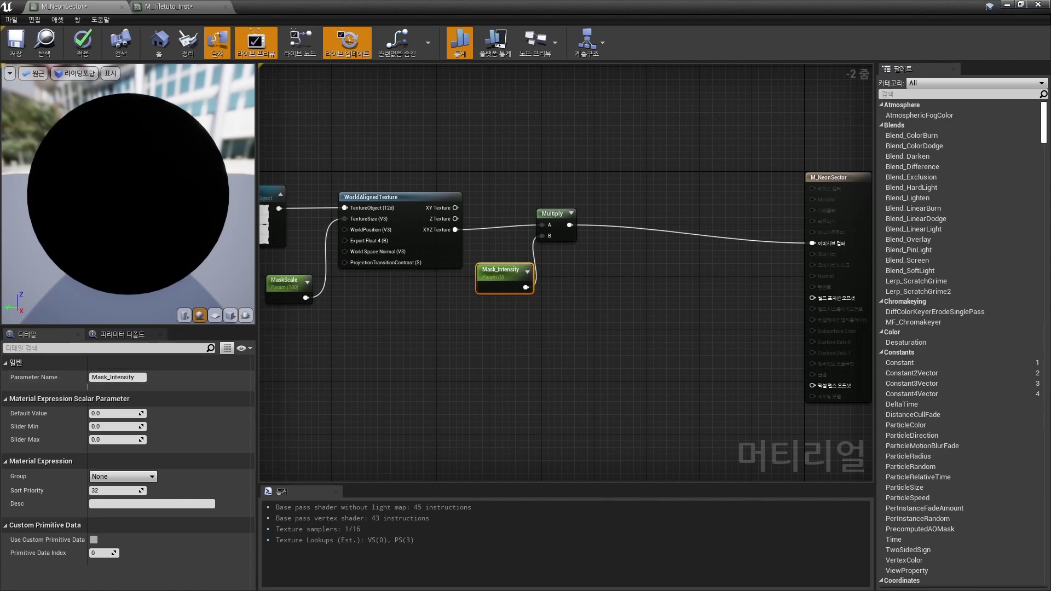
text(1)
key(Return)
click(82, 44)
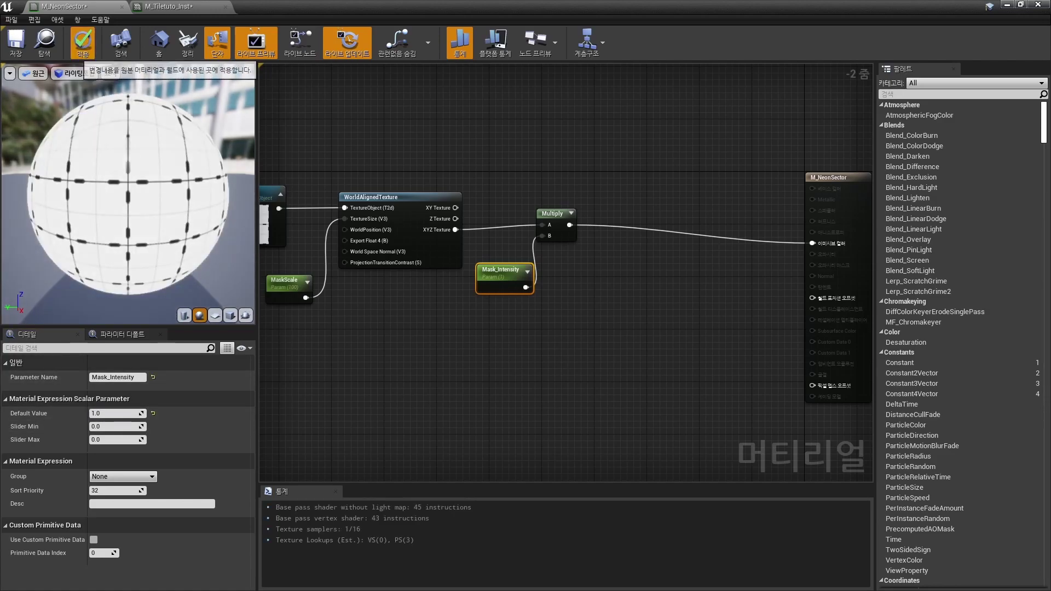
- Create M_NeonSector_Inst from M_NeonSector and assign it to the sphere's Element 0
click(1005, 4)
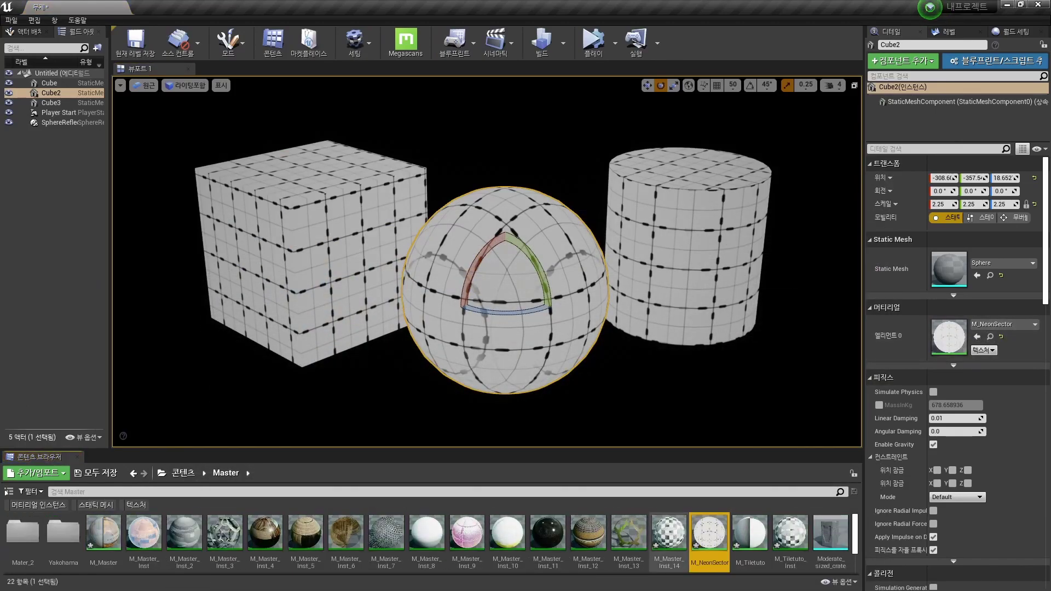
right_click(711, 534)
click(766, 301)
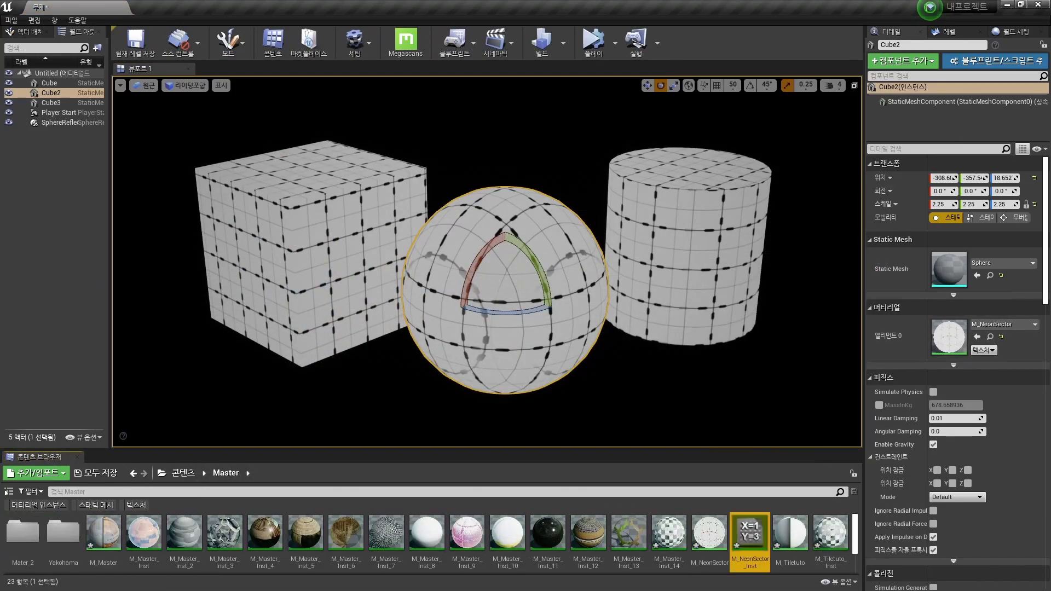
drag(749, 534, 949, 335)
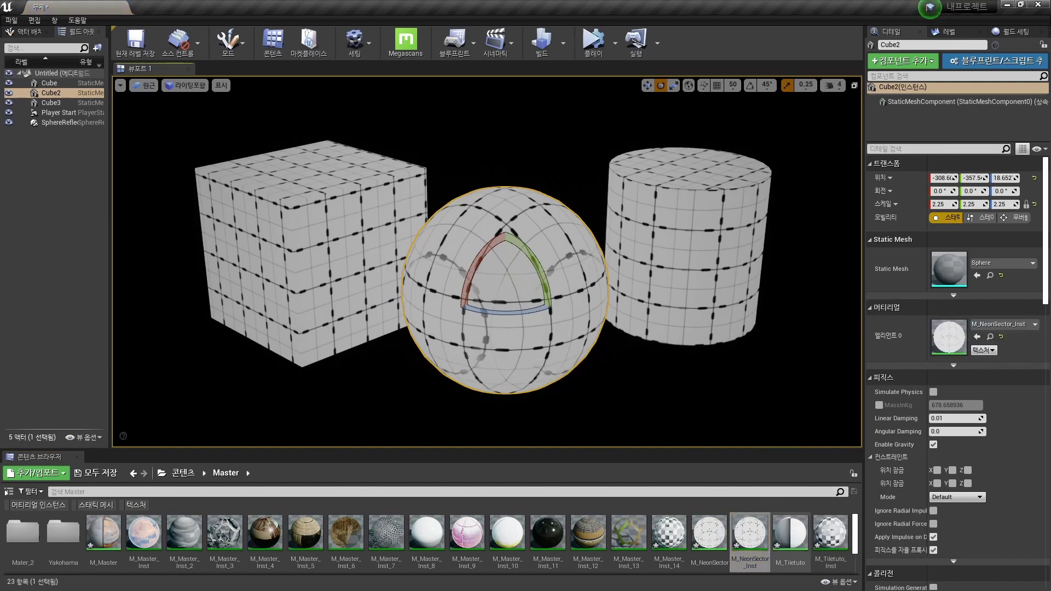
- Enable the Mask_Intensity and MaskScale overrides in the instance, leaving MaskScale at 100
double_click(948, 336)
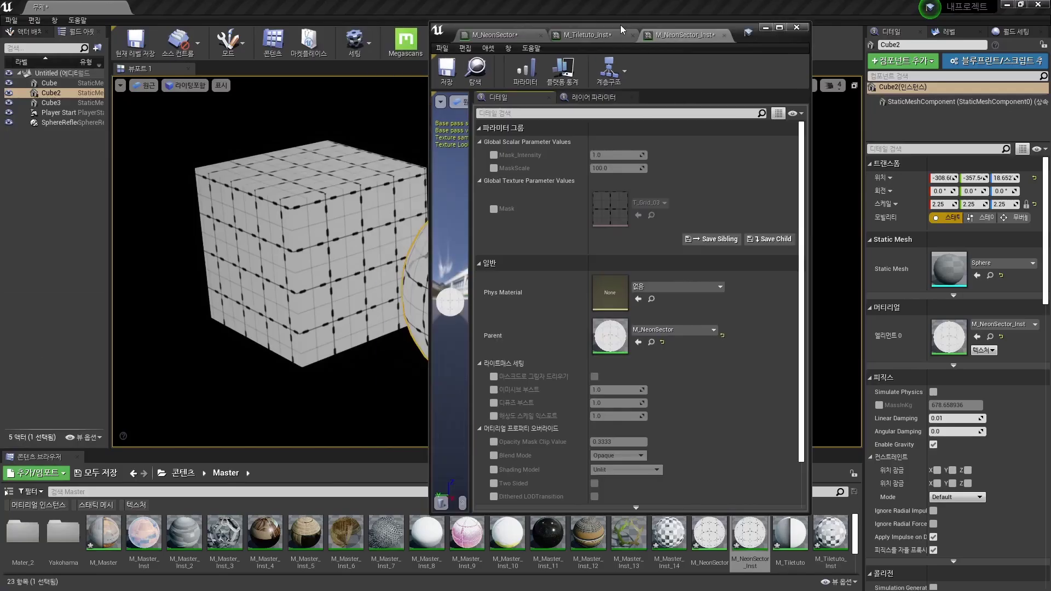
drag(619, 24, 850, 106)
click(724, 235)
click(724, 249)
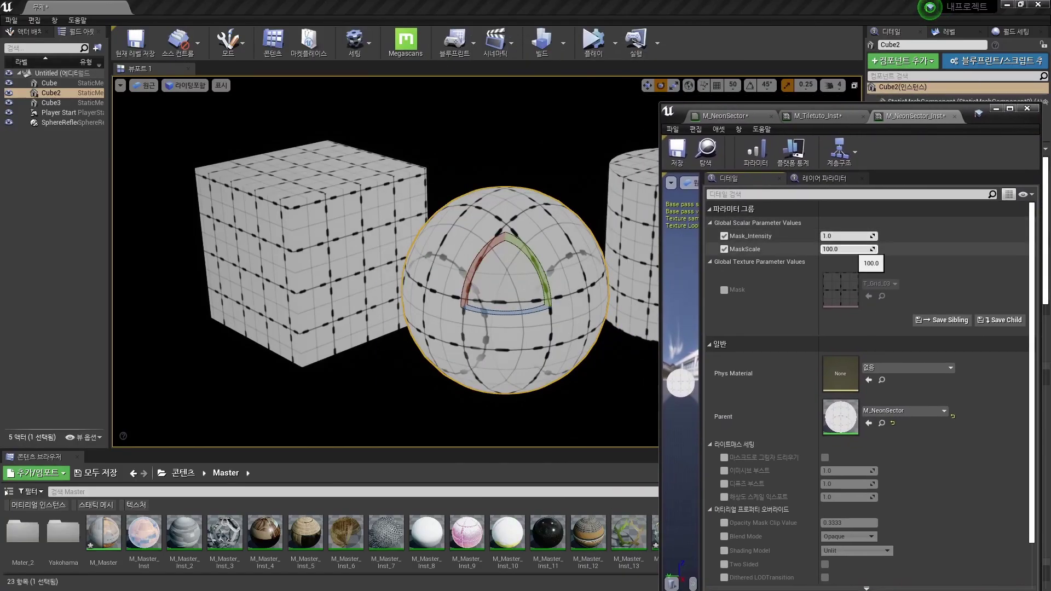
drag(859, 249, 930, 236)
click(884, 249)
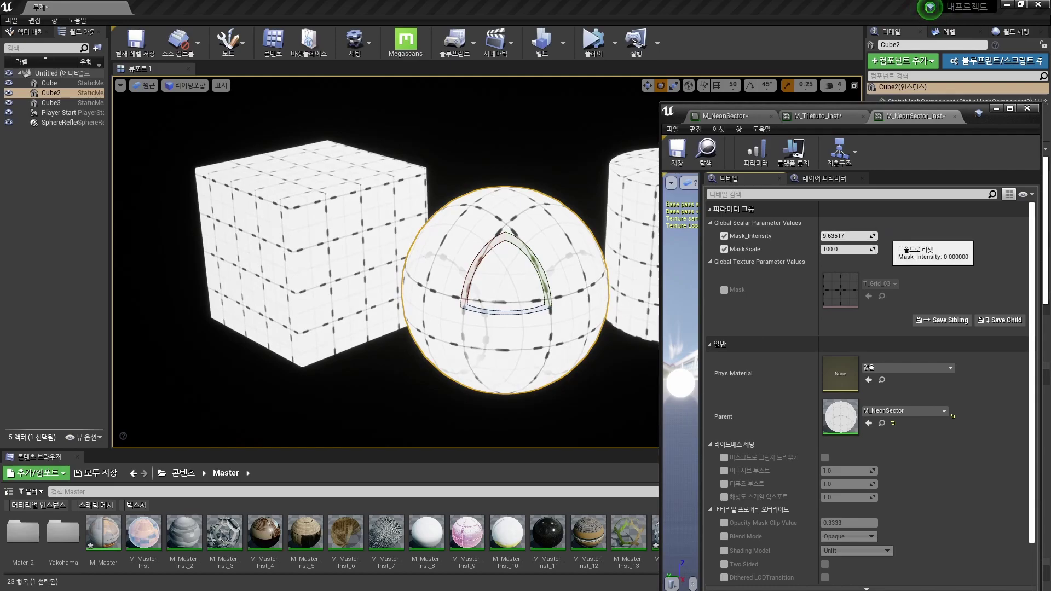
- Back in M_NeonSector, add a second Multiply fed by the XYZ Texture output
double_click(840, 417)
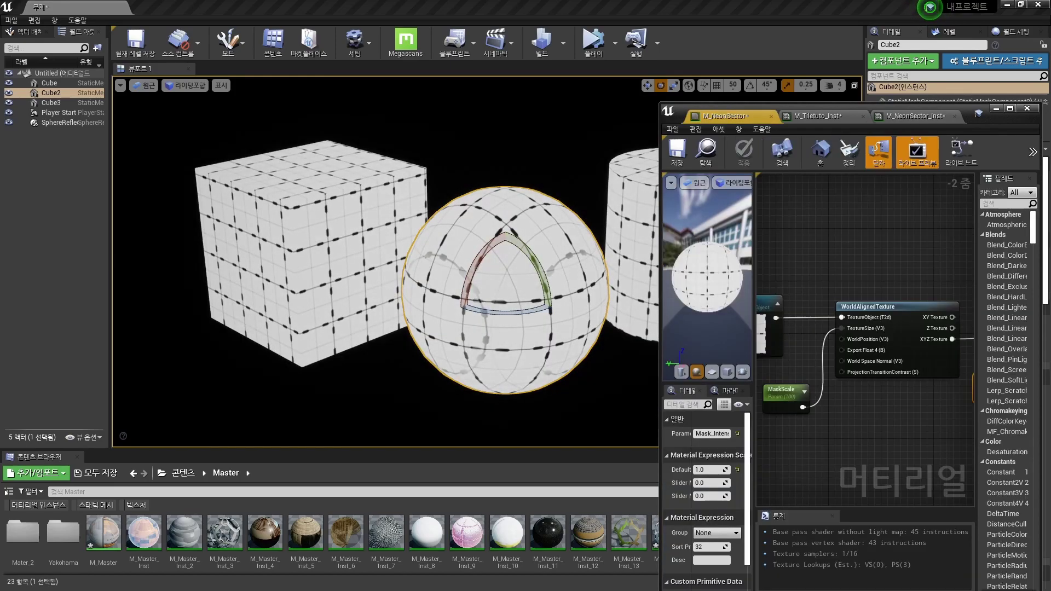
click(1009, 109)
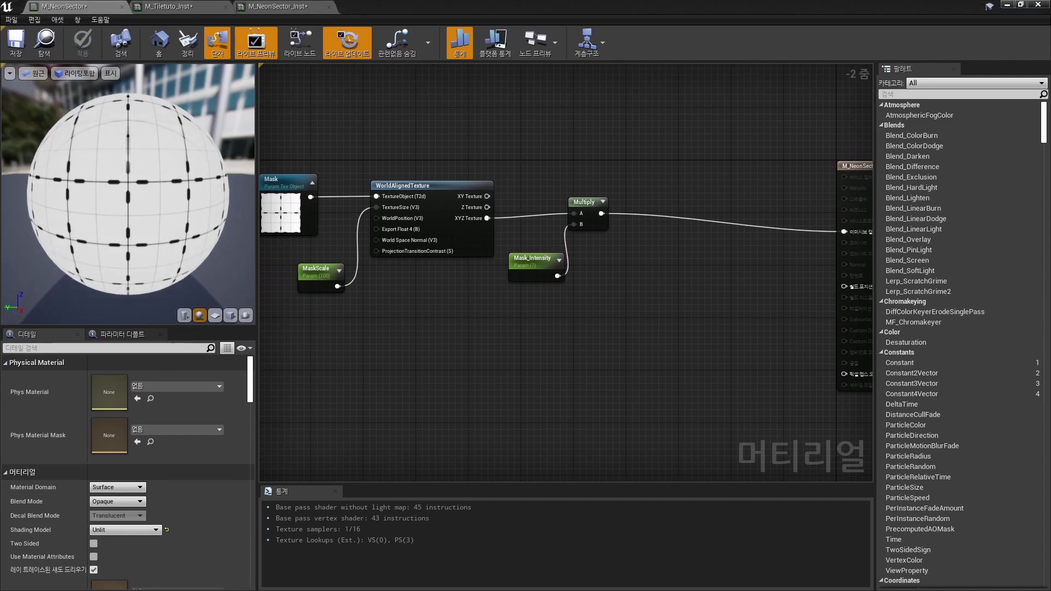
right_drag(645, 309, 677, 303)
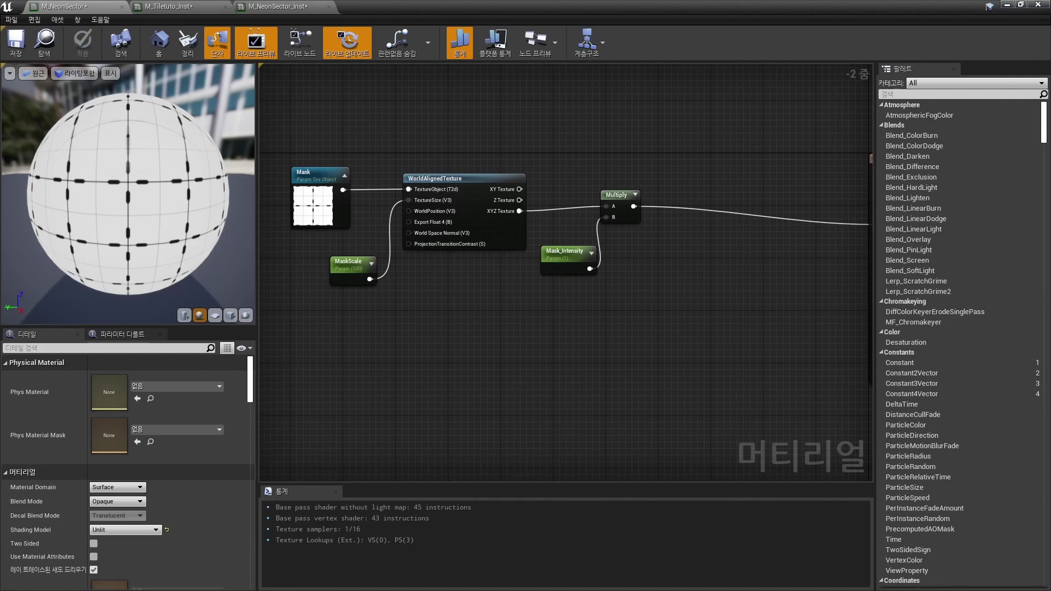
right_drag(709, 289, 727, 270)
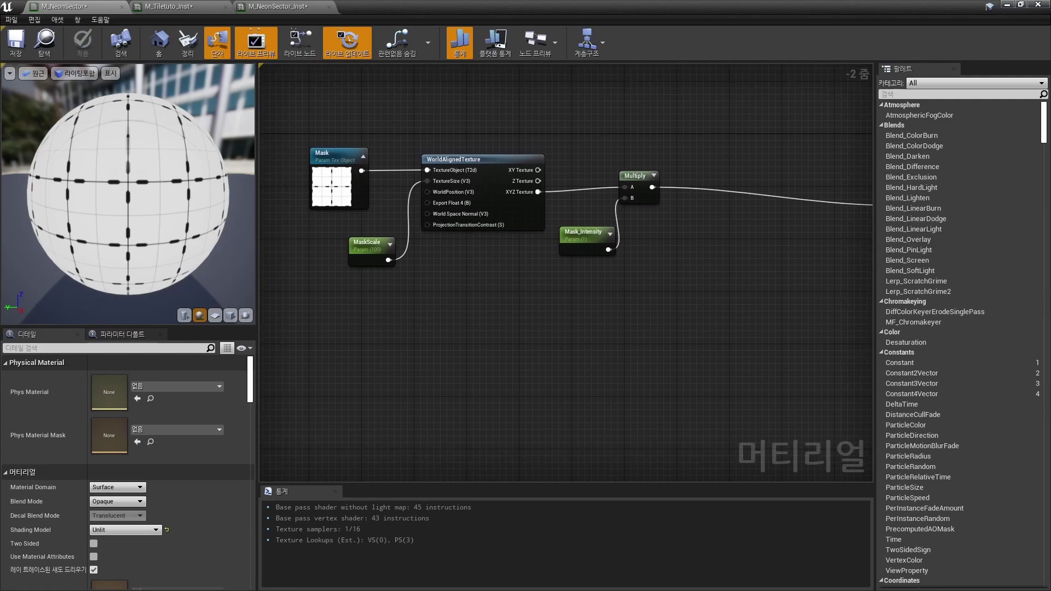
click(641, 288)
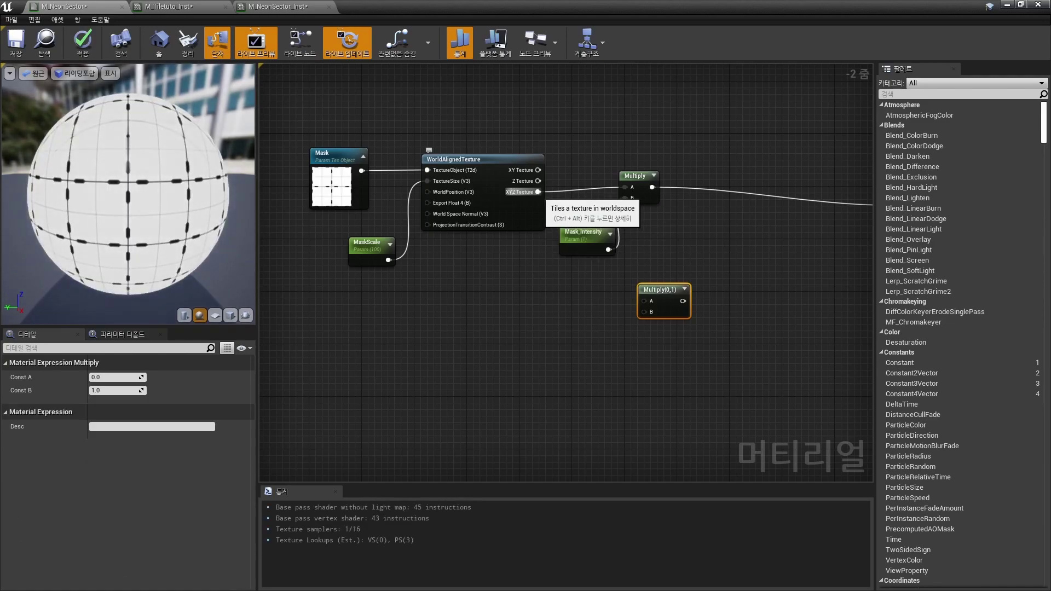
drag(539, 192, 651, 313)
- Add a black colour constant, convert it to a NeonColor vector parameter, and open its colour picker
click(558, 357)
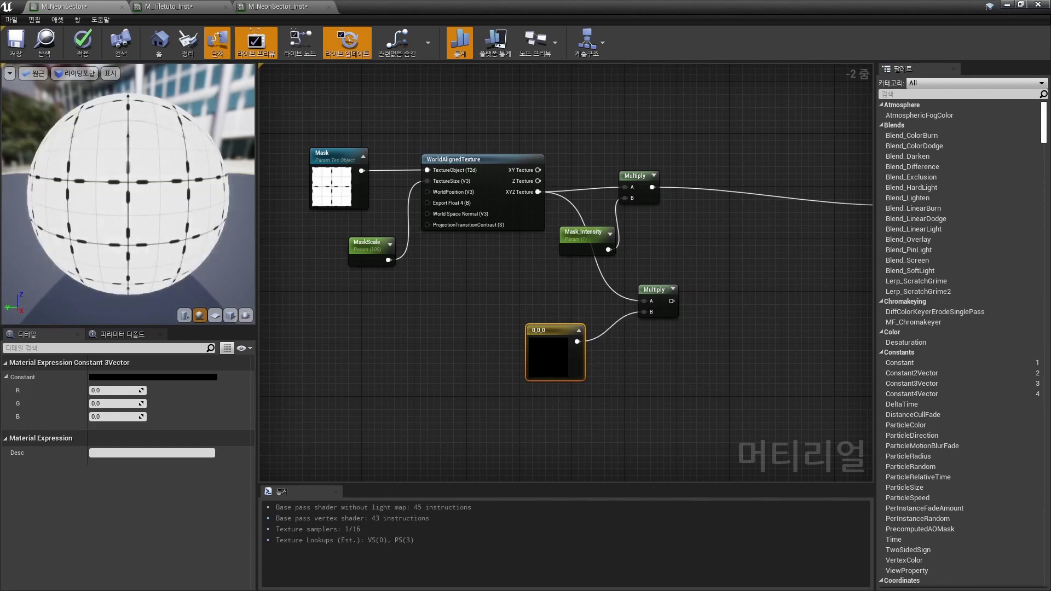
right_click(572, 383)
click(591, 417)
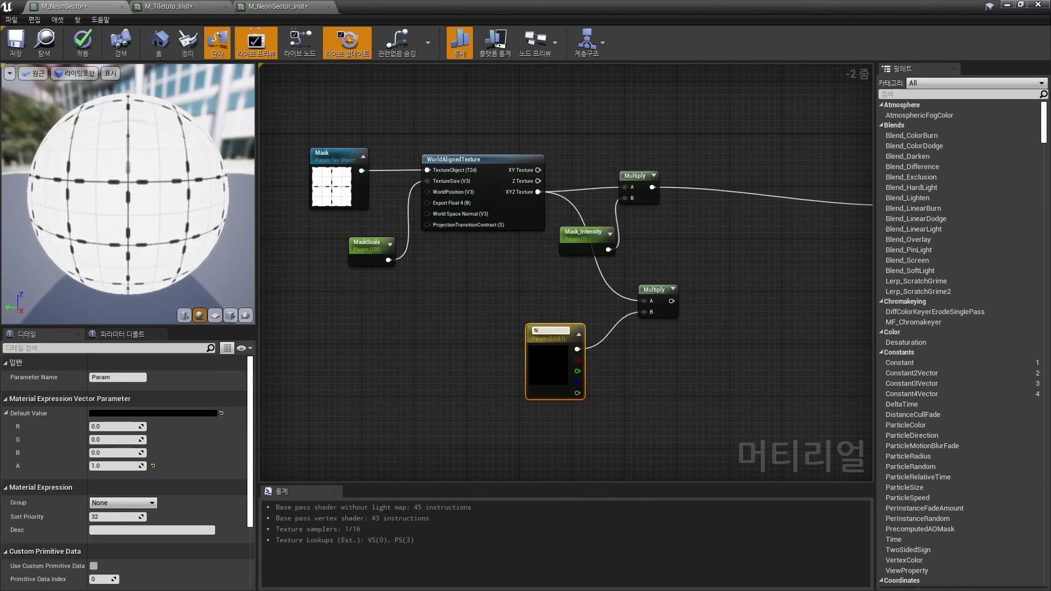
text(Neon_)
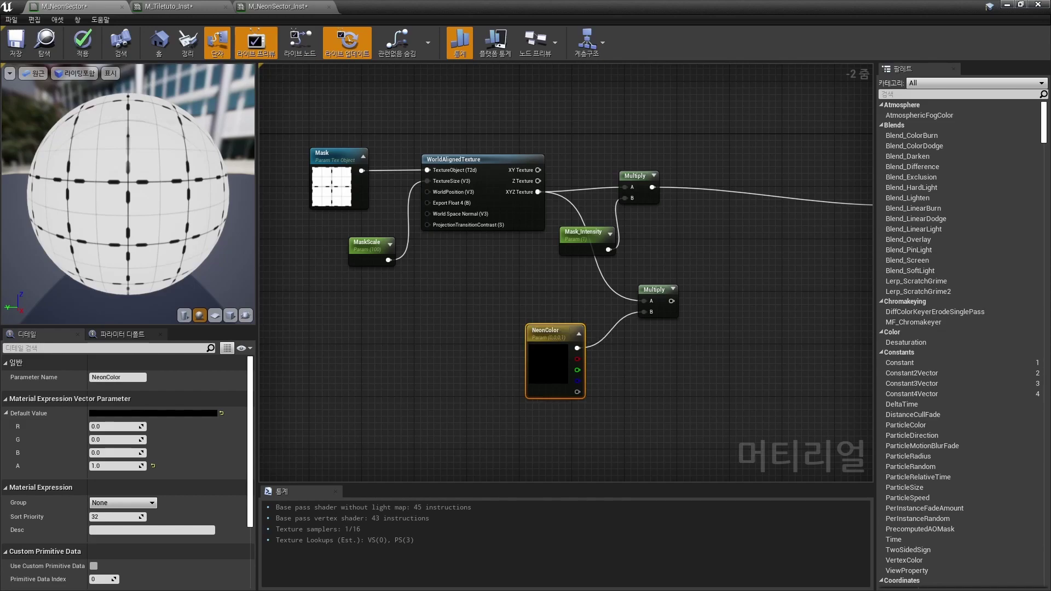
click(153, 413)
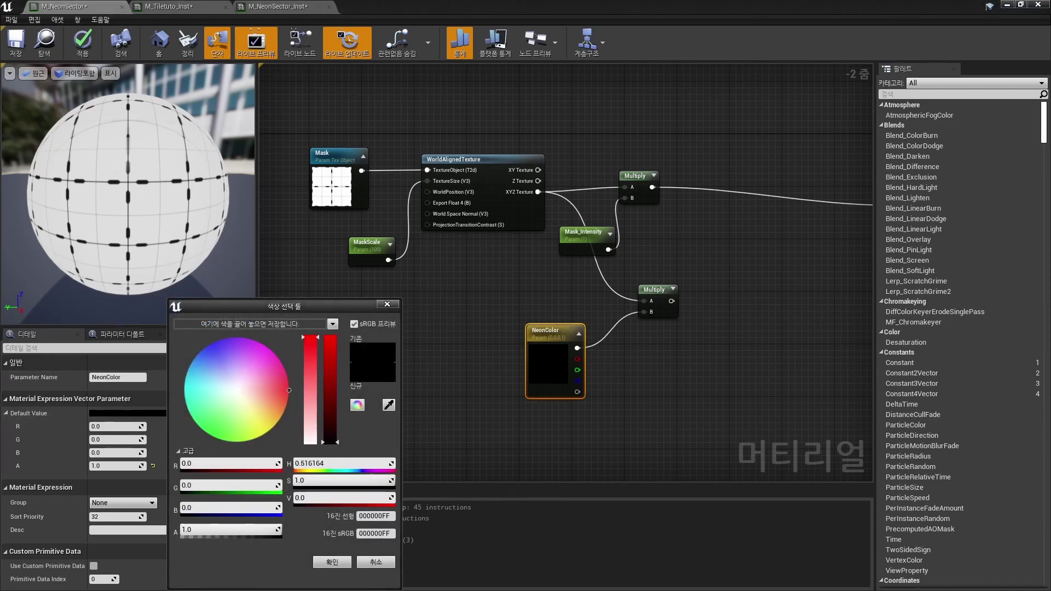
- Set NeonColor's default colour to red
drag(330, 442, 329, 338)
click(332, 562)
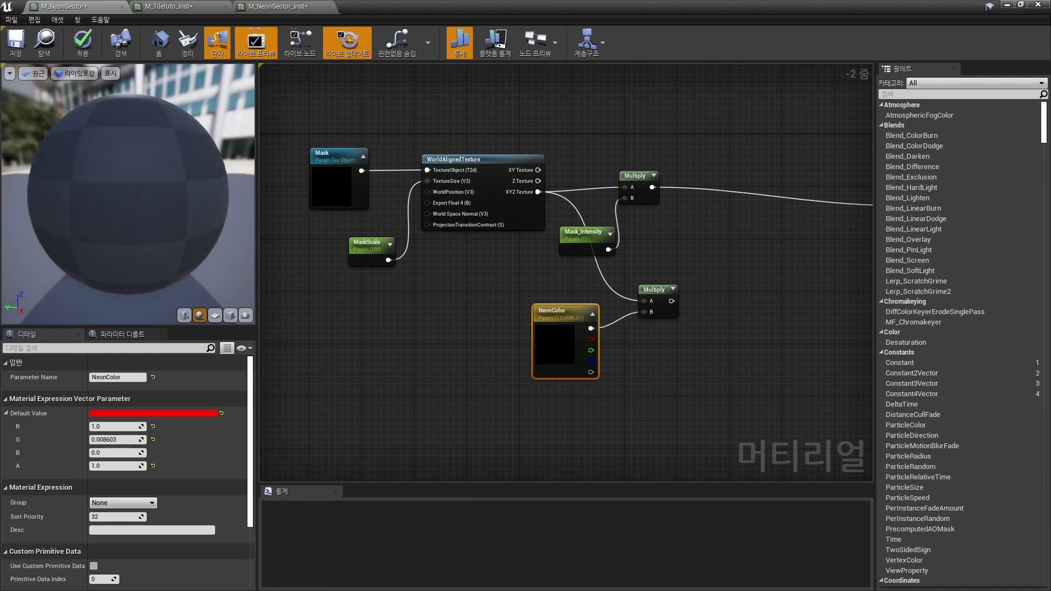
right_drag(602, 329, 494, 333)
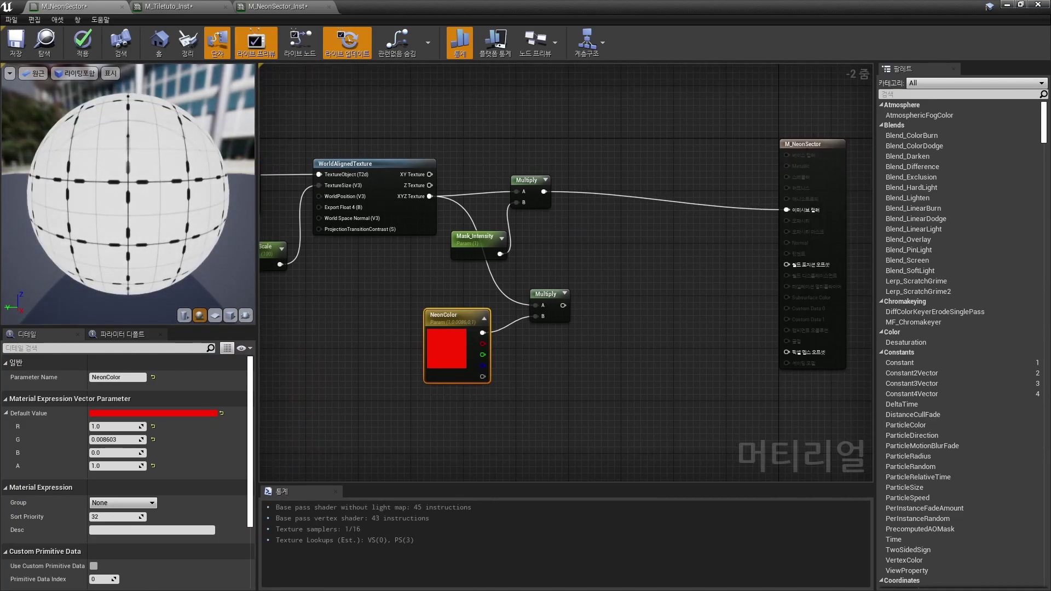
- Join both Multiply results in a third Multiply feeding emissive, then return to the level
click(651, 270)
drag(543, 192, 635, 281)
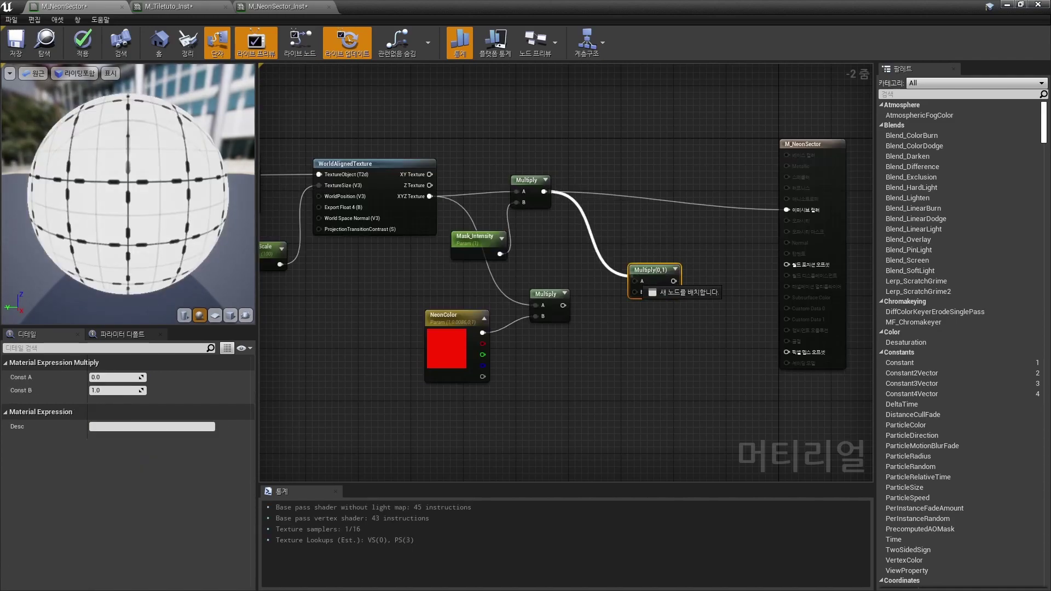
mouse_move(562, 304)
mouse_down()
mouse_move(634, 292)
mouse_move(786, 210)
mouse_up()
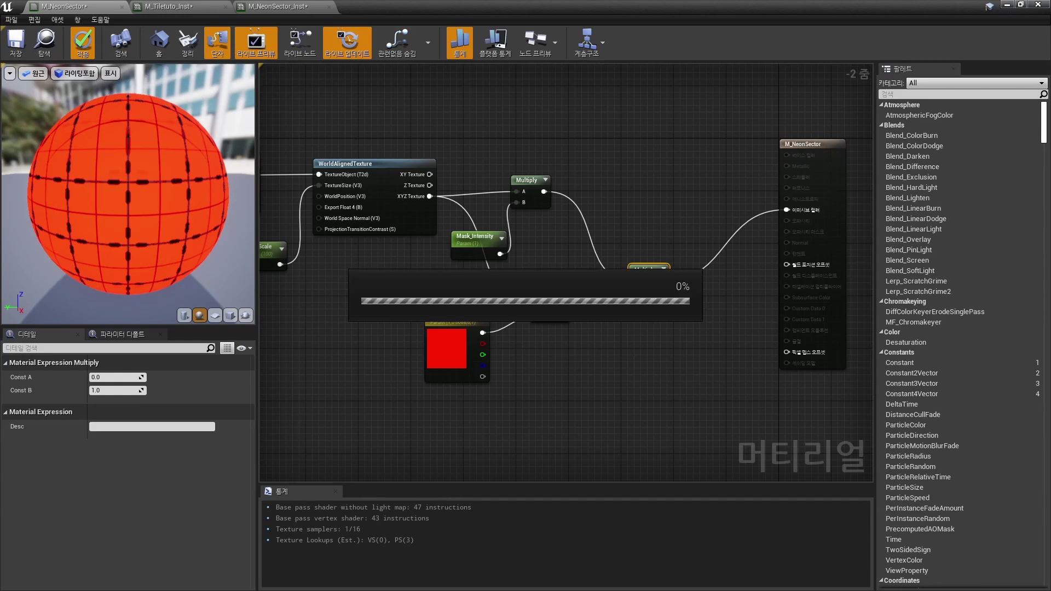
right_drag(328, 196, 443, 196)
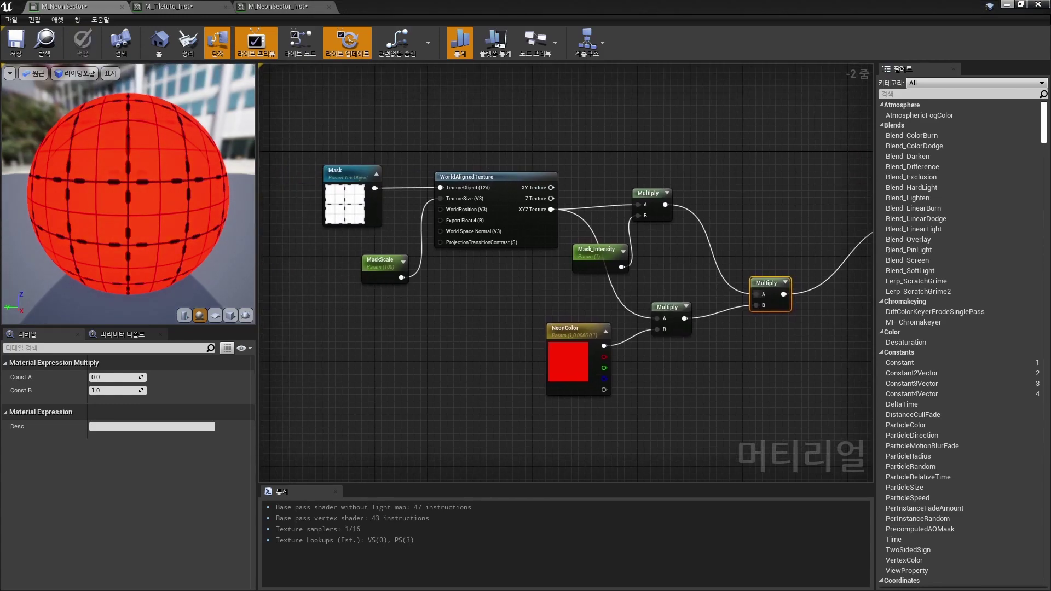
click(1006, 4)
key(Escape)
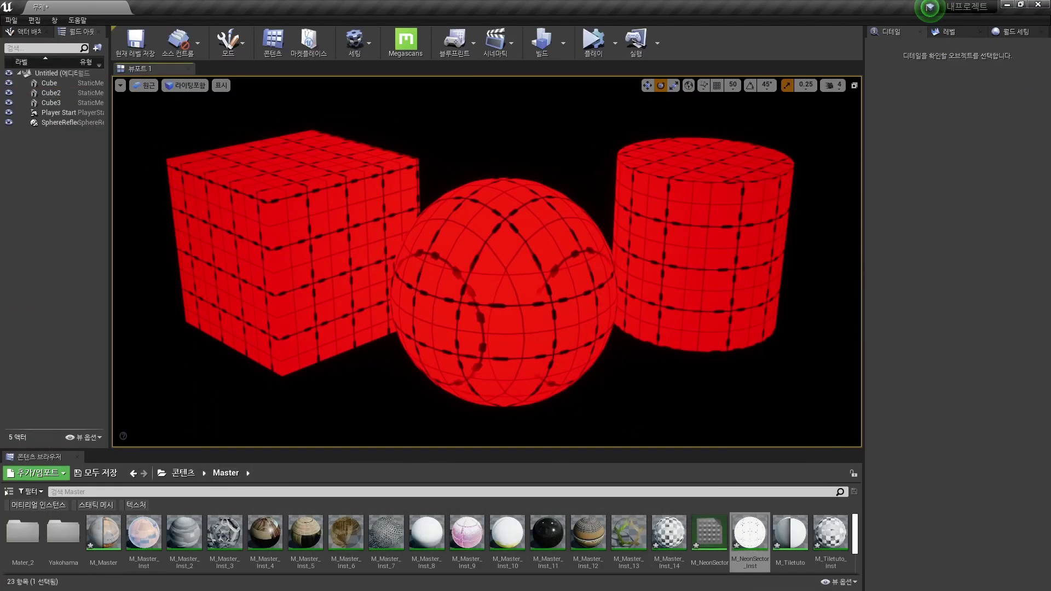
- Select the cylinder, open its material instance, and switch back to the M_NeonSector graph
click(684, 246)
double_click(930, 350)
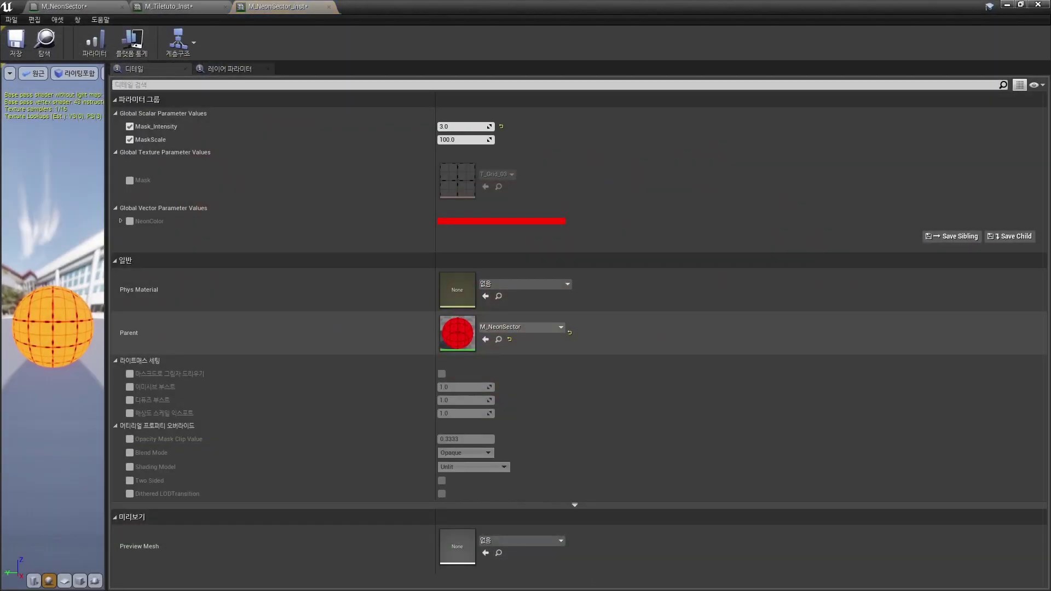
click(63, 6)
key(Escape)
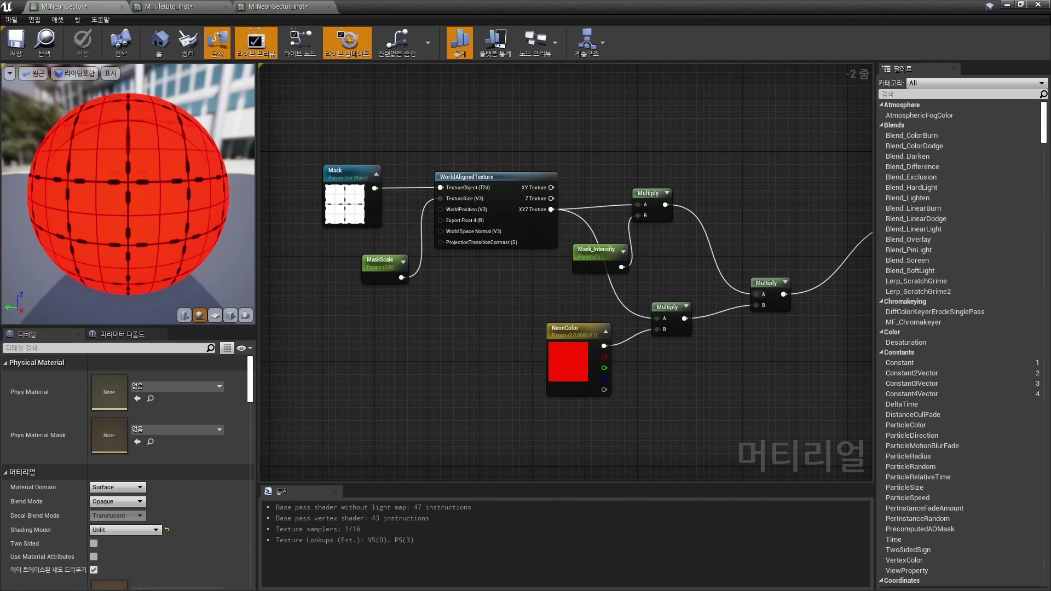
scroll(481, 197, down, 1)
drag(328, 159, 766, 383)
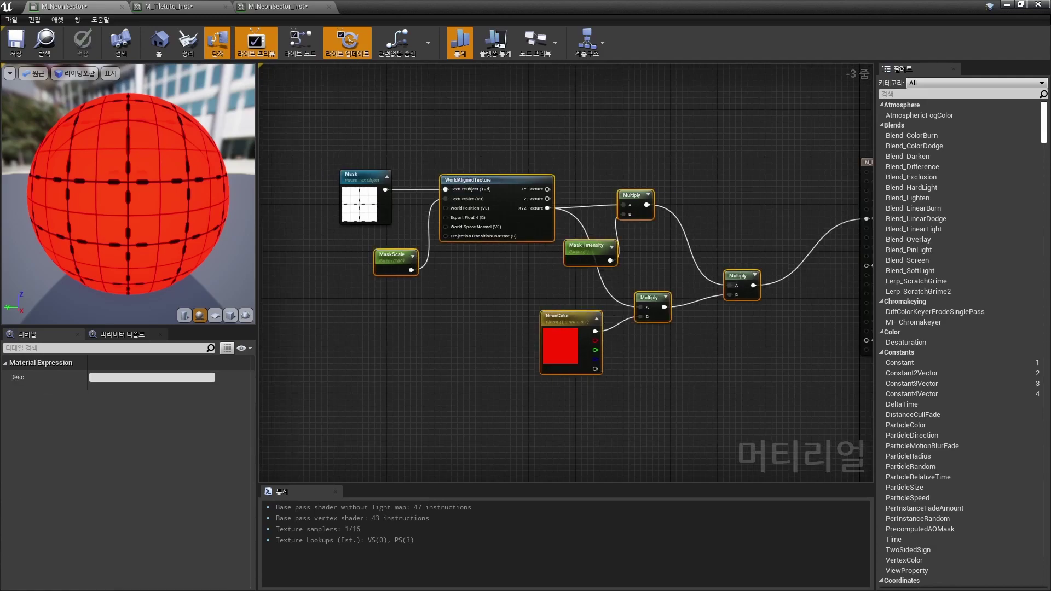
drag(702, 250, 632, 203)
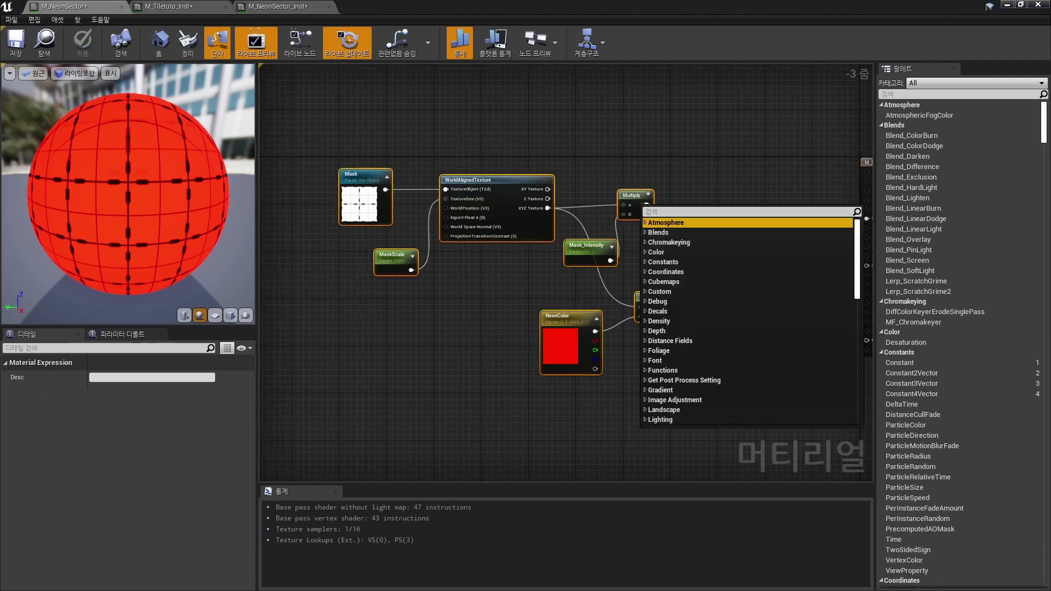
key(Escape)
click(711, 383)
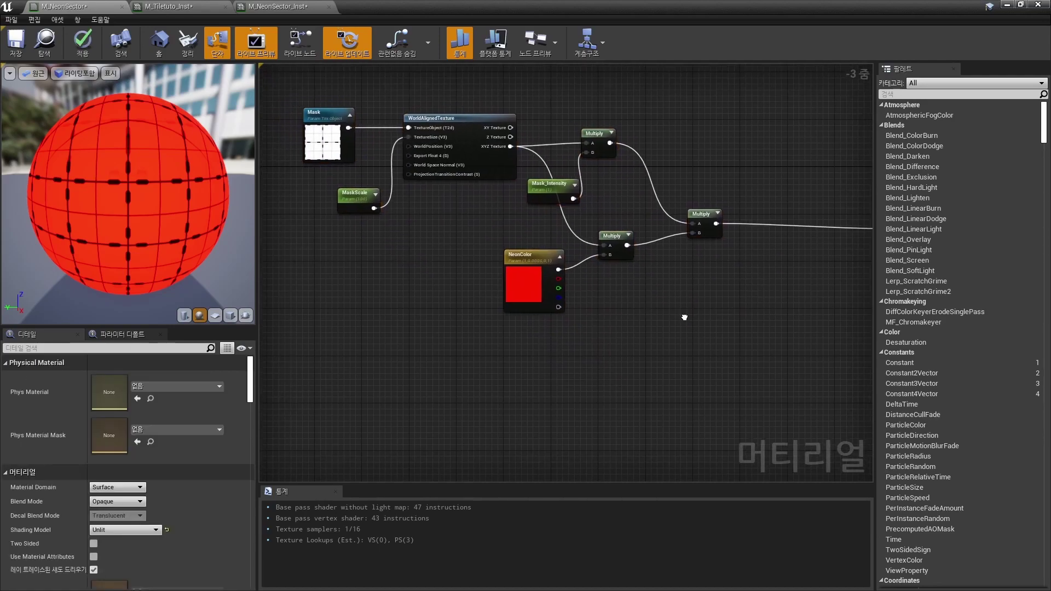
scroll(725, 281, down, 2)
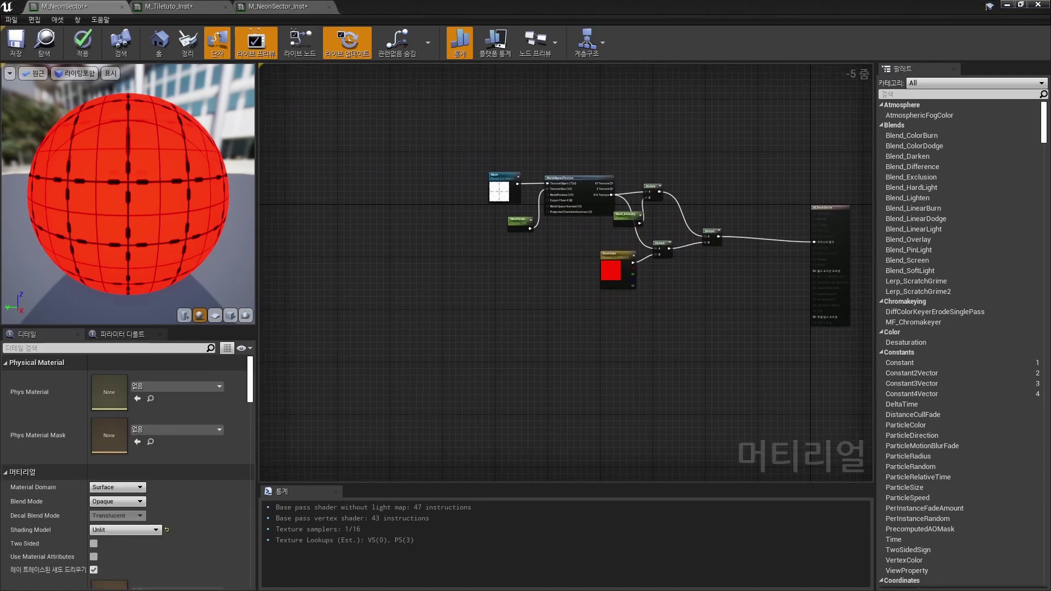
scroll(507, 241, up, 4)
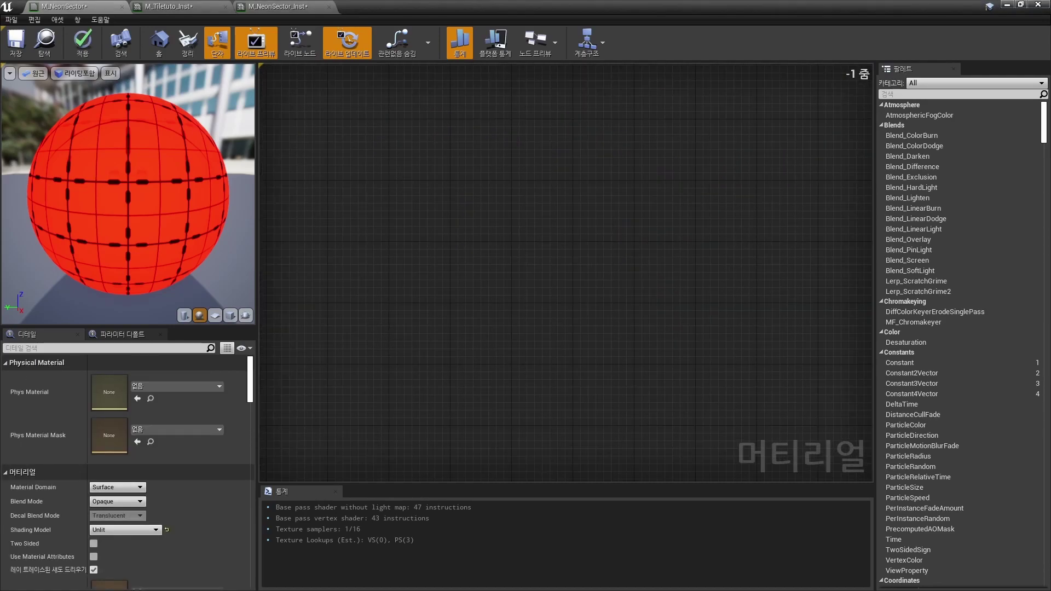
- Add a TexCoord[0] node, position it and show its preview
right_click(483, 281)
text(tex)
key(Escape)
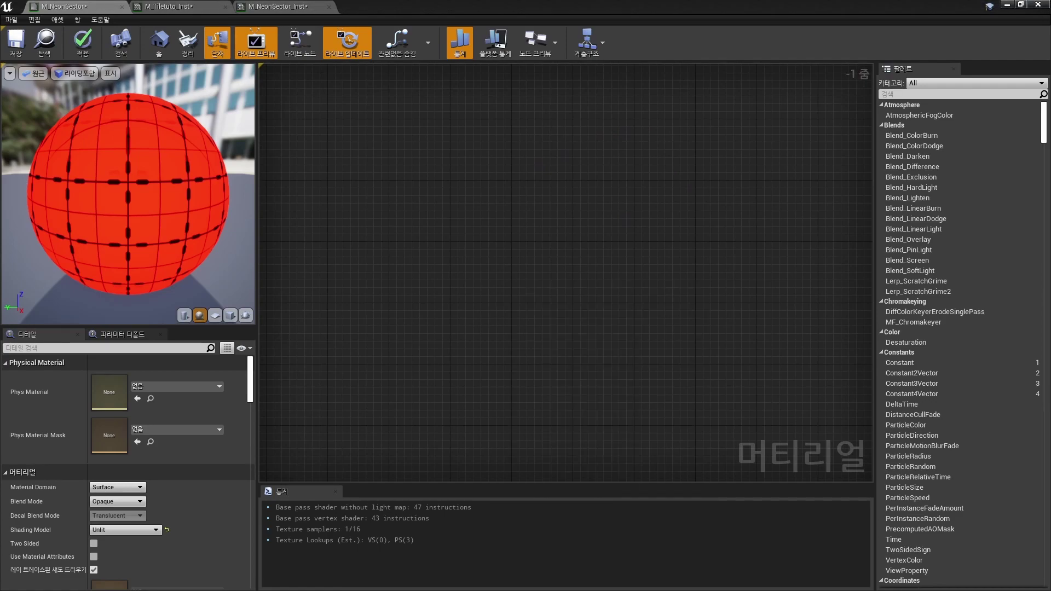
click(478, 279)
right_drag(586, 286, 556, 275)
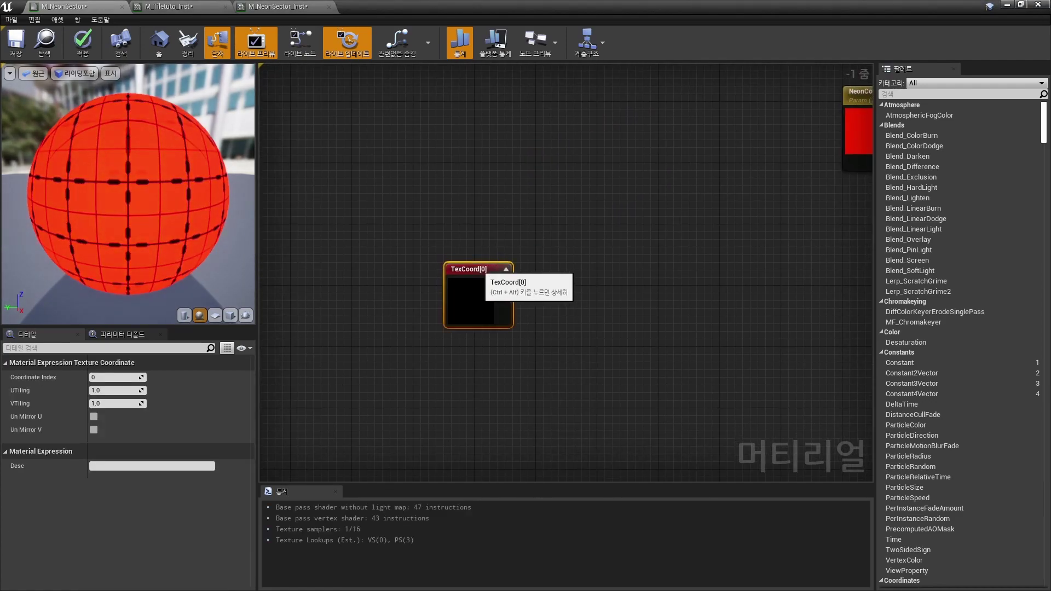
click(497, 268)
click(547, 355)
- Add a Component Mask after TexCoord[0], keeping only the G channel
scroll(547, 356, up, 1)
right_click(502, 242)
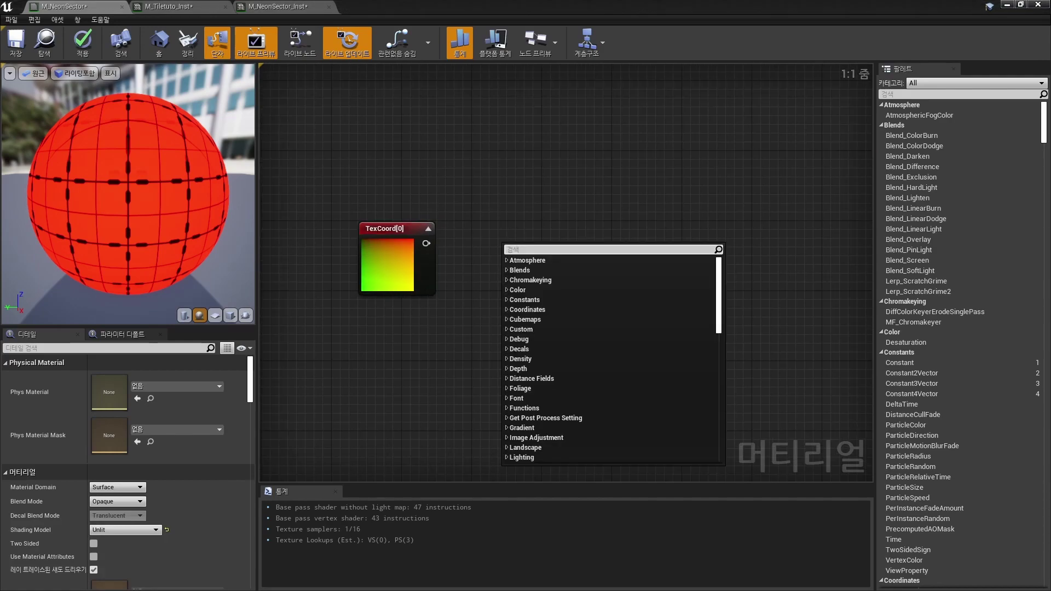
text(compo)
key(ctrl+v)
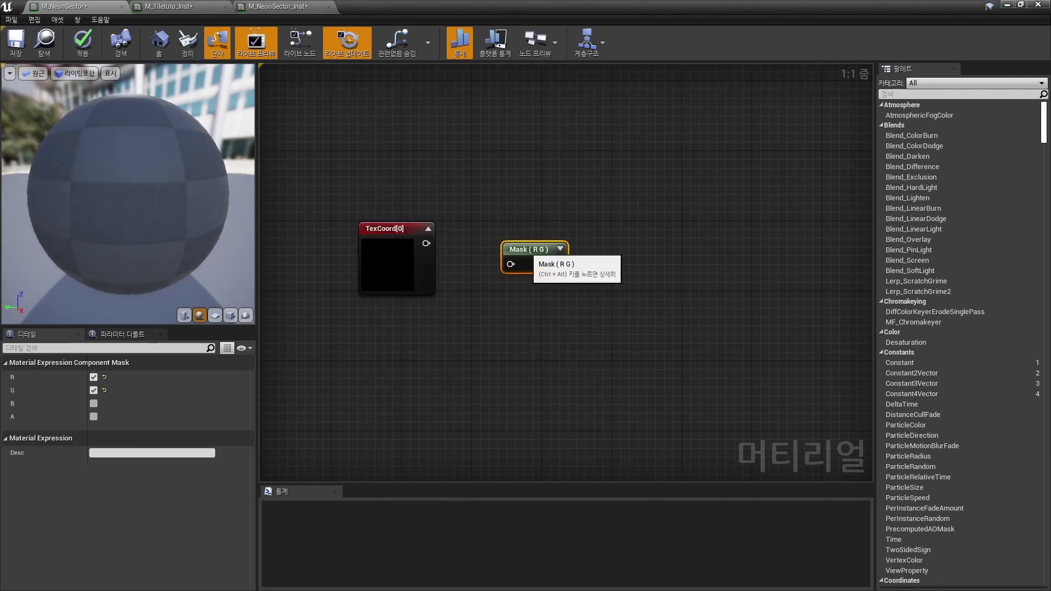
click(93, 377)
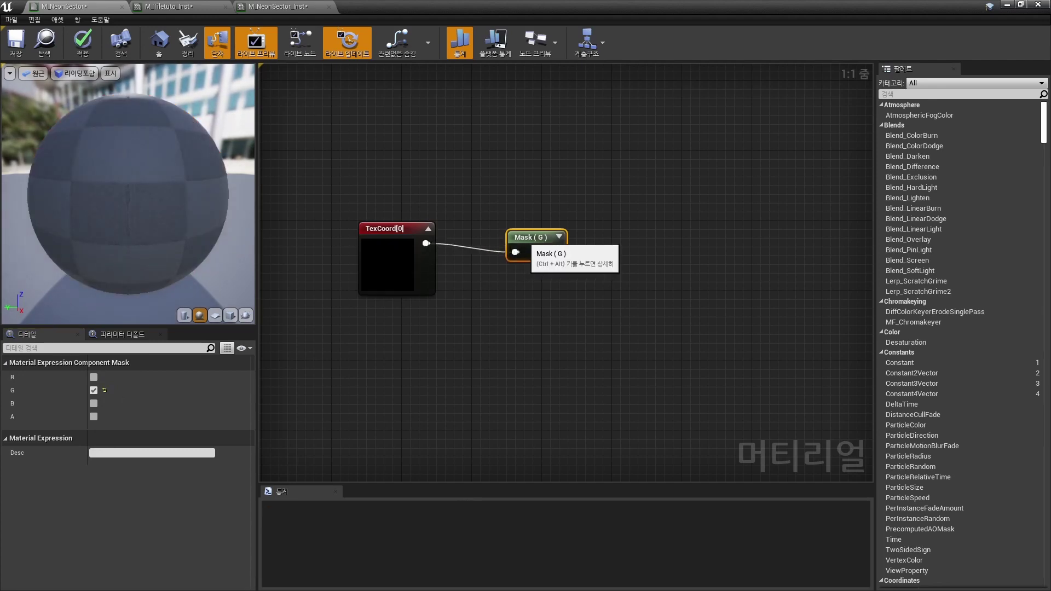
click(550, 245)
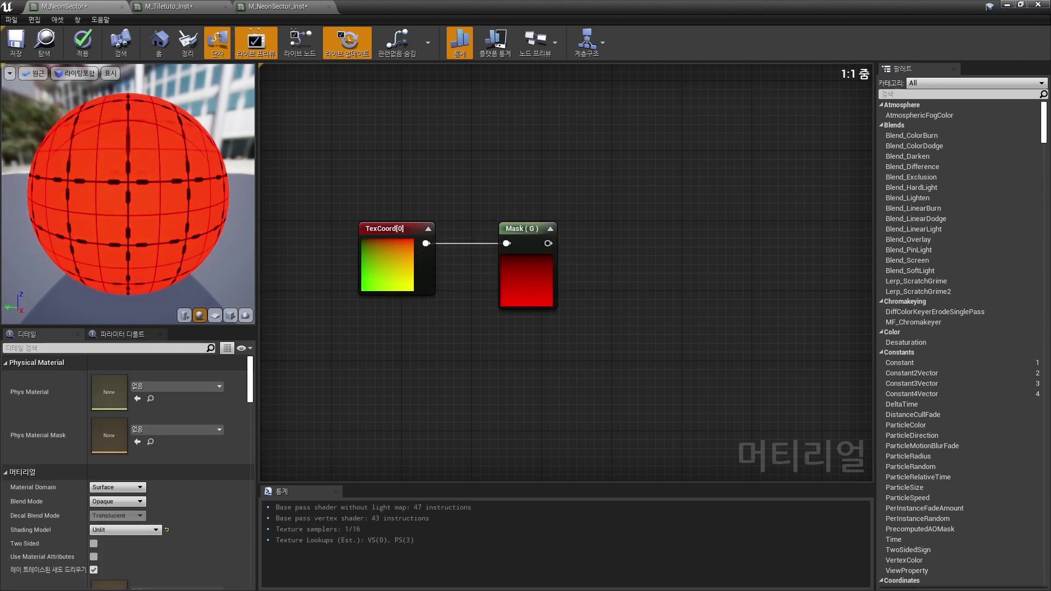
- Feed Mask (G) into a new Multiply node with B set to 0.5
right_drag(601, 269, 539, 274)
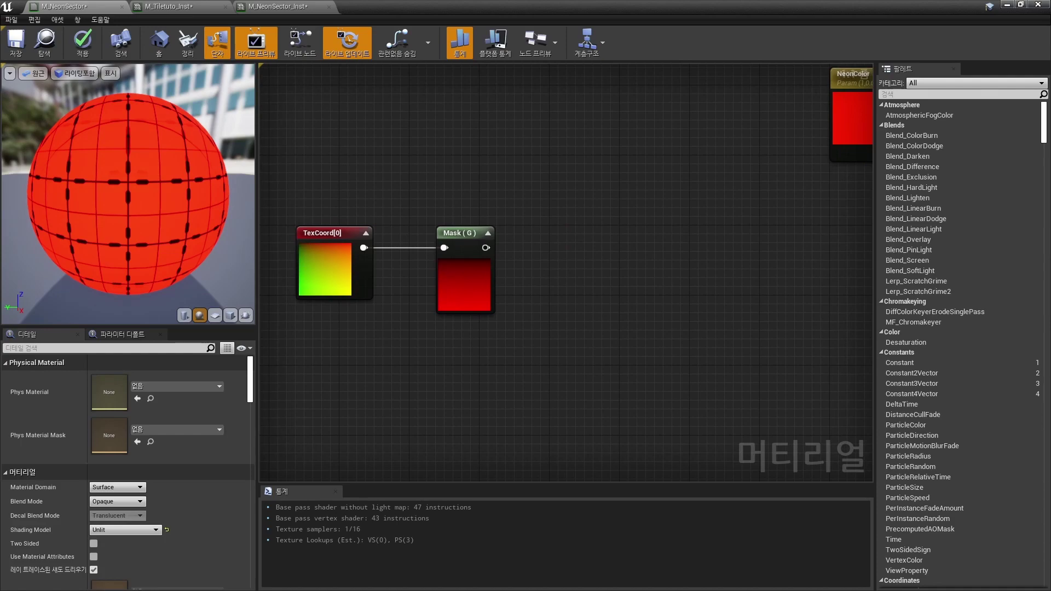
drag(485, 247, 551, 269)
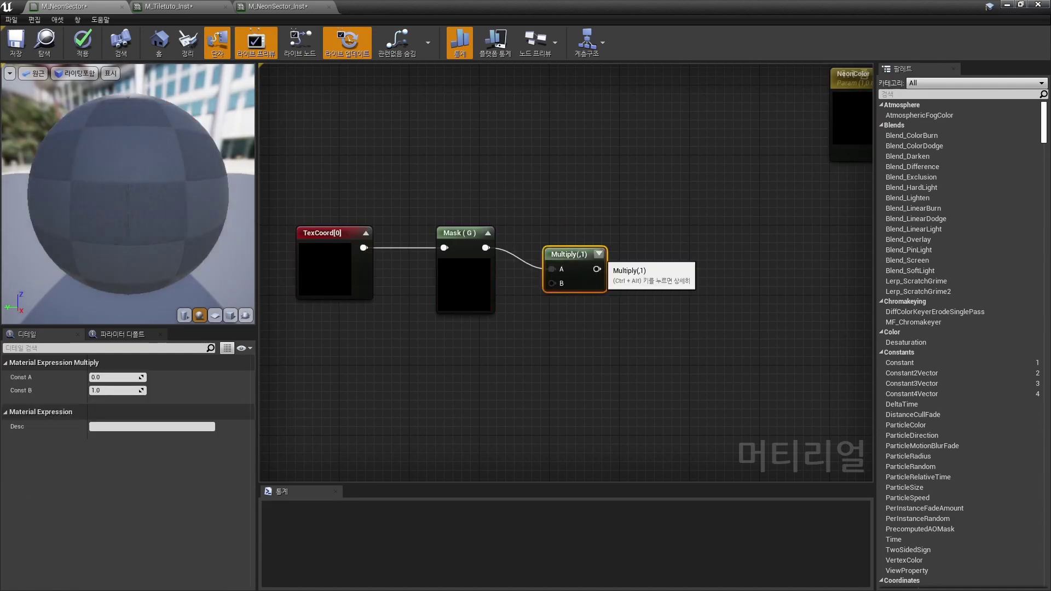
click(96, 390)
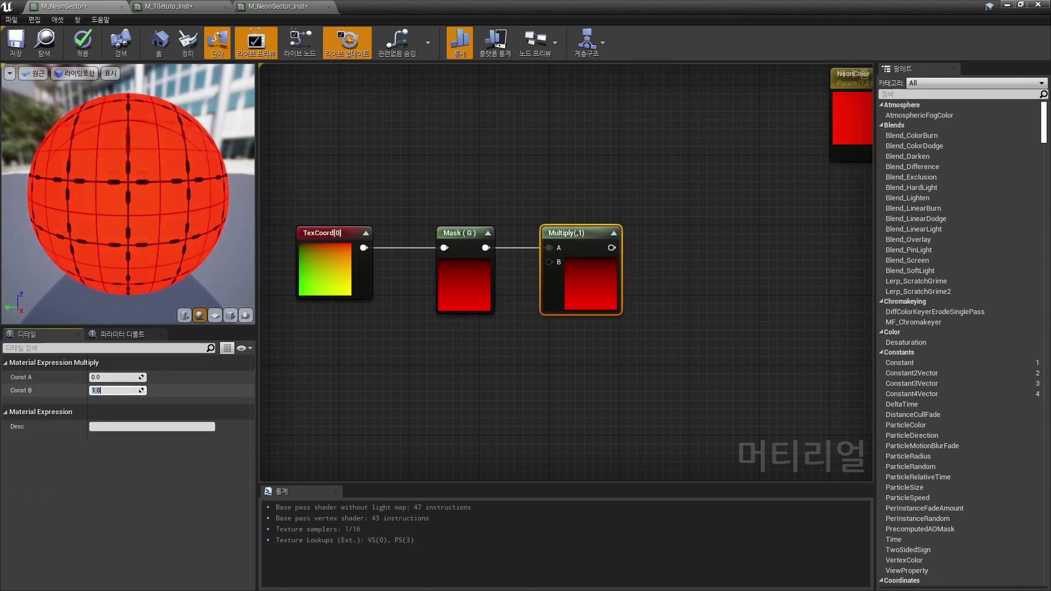
text(0.5)
key(Return)
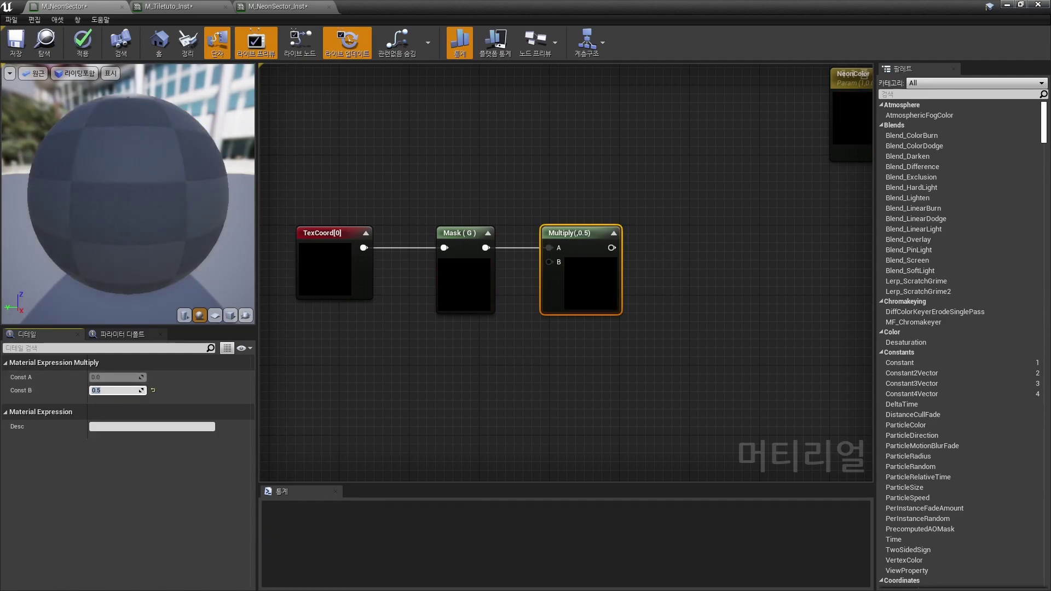
key(Escape)
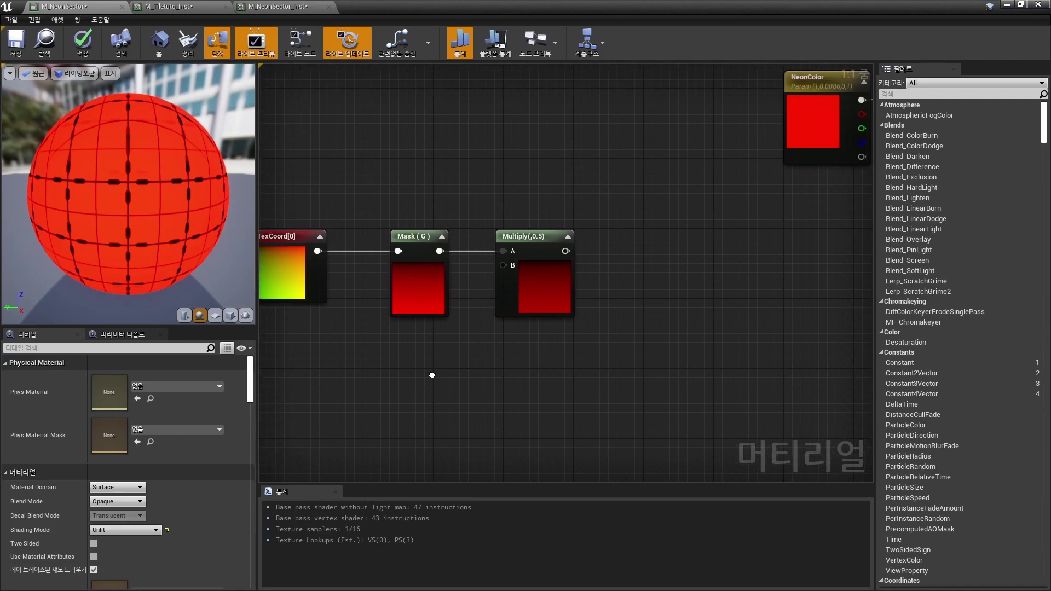
- Add a Sine node after the Multiply
right_drag(486, 374, 380, 373)
right_click(567, 262)
text(sime)
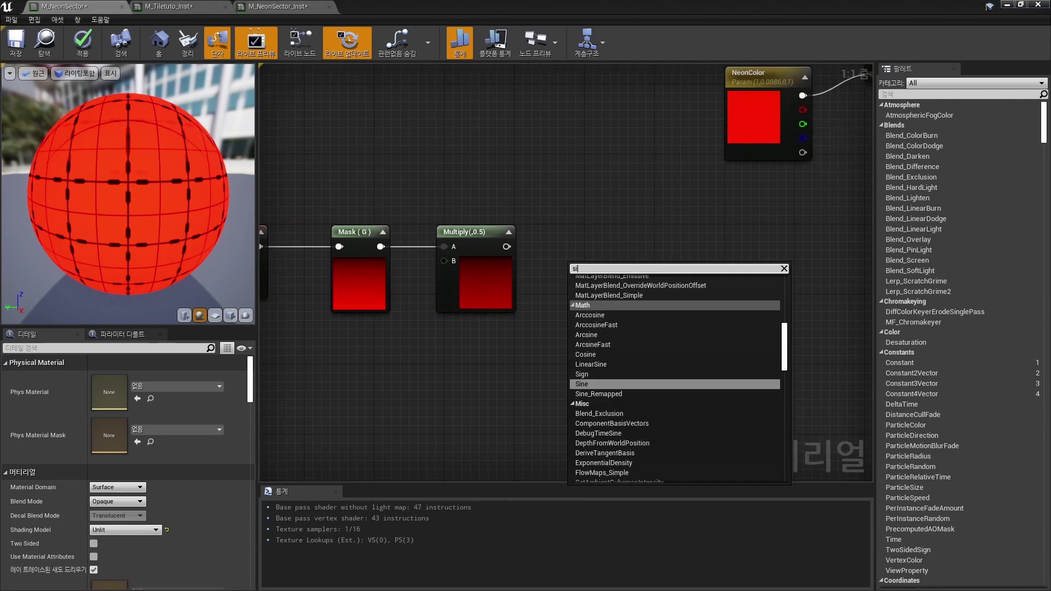
key(BackSpace)
key(BackSpace)
text(ne)
key(Return)
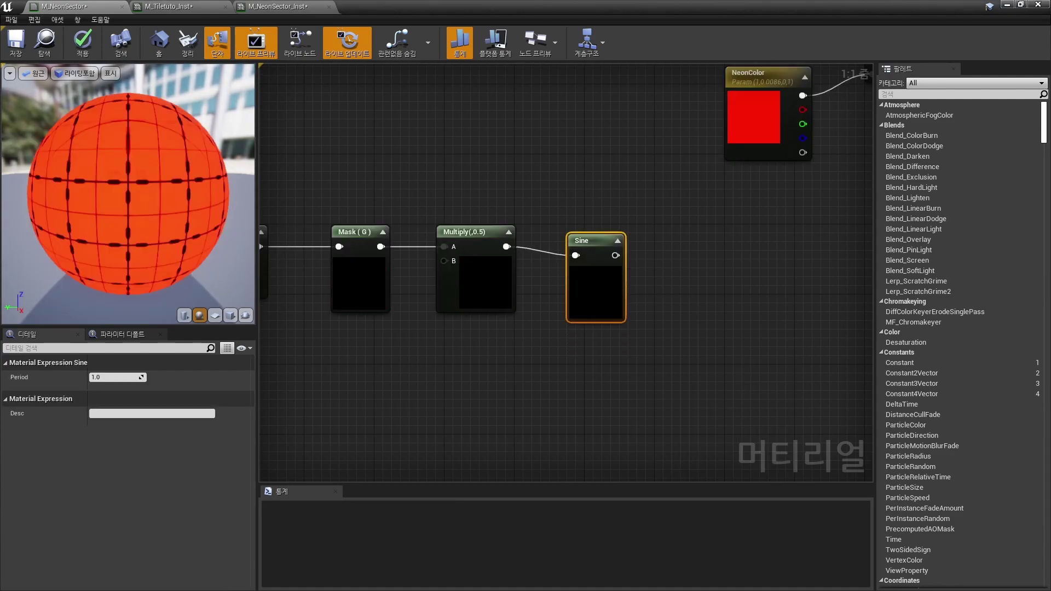
right_drag(602, 274, 535, 288)
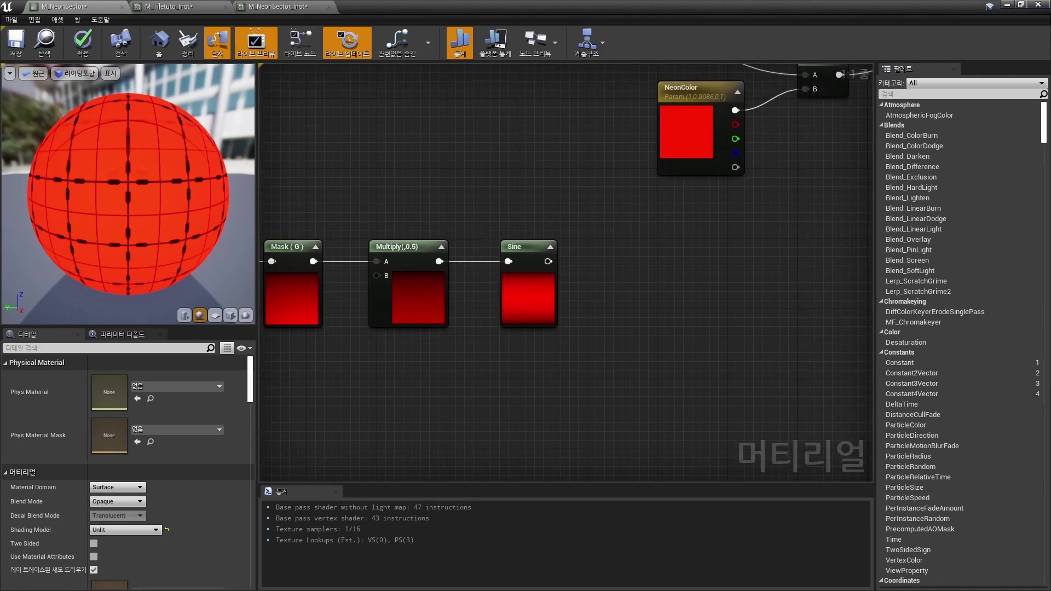
- Add a 1-x node fed by Sine's output, placed beside it
right_click(610, 268)
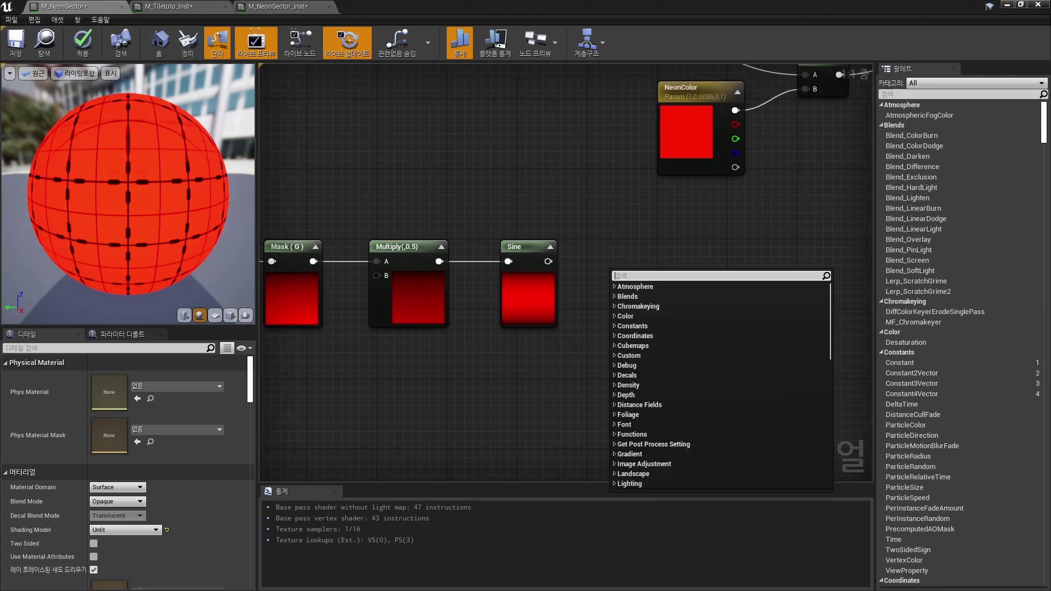
text(1-x)
key(Return)
drag(623, 275, 626, 264)
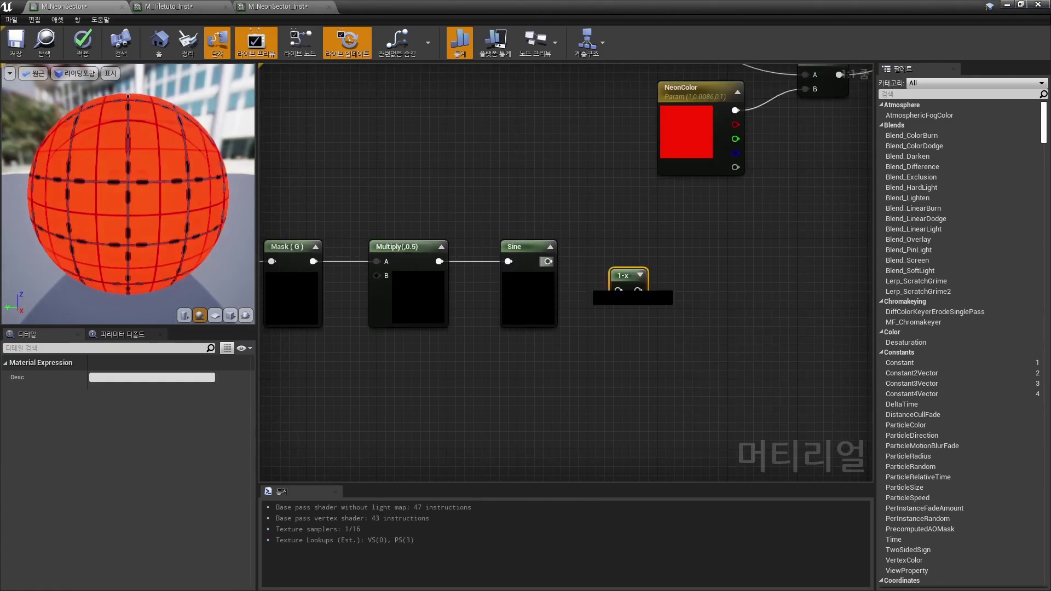
mouse_move(548, 261)
mouse_down()
mouse_move(622, 279)
mouse_move(635, 256)
mouse_up()
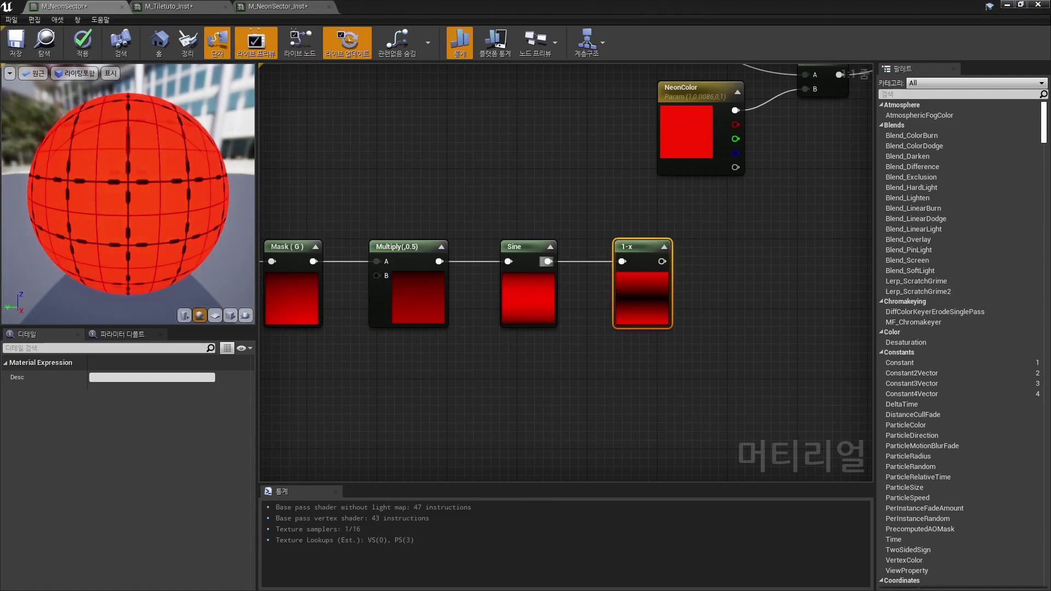
right_drag(699, 328, 595, 336)
click(627, 330)
- Wire 1-x into a new Power node's Base, with a constant feeding its Exp
right_click(633, 279)
text(power)
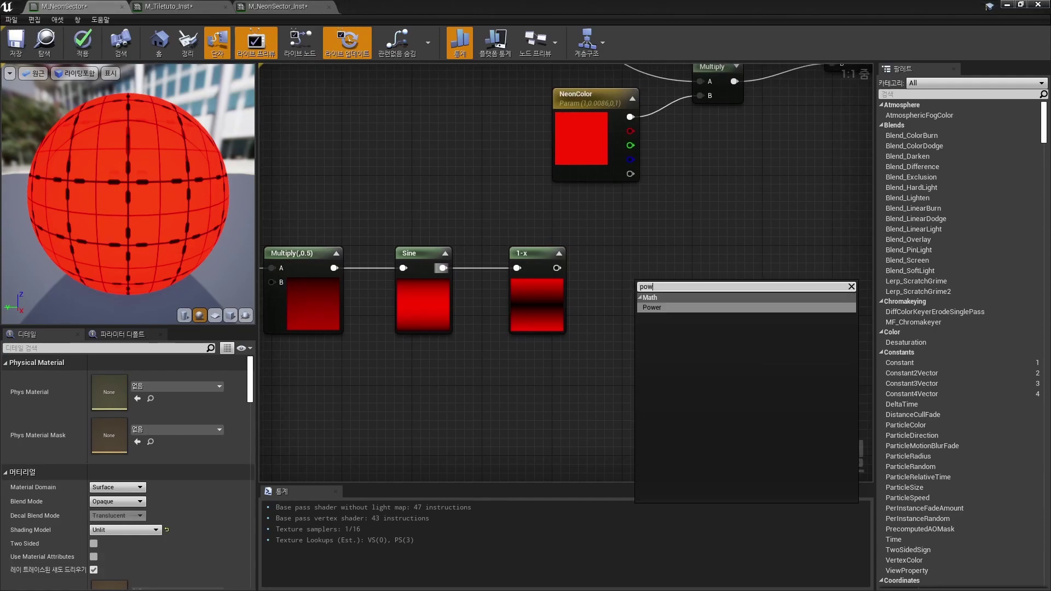
key(Return)
mouse_move(656, 286)
mouse_down()
mouse_move(635, 253)
mouse_move(622, 267)
mouse_up()
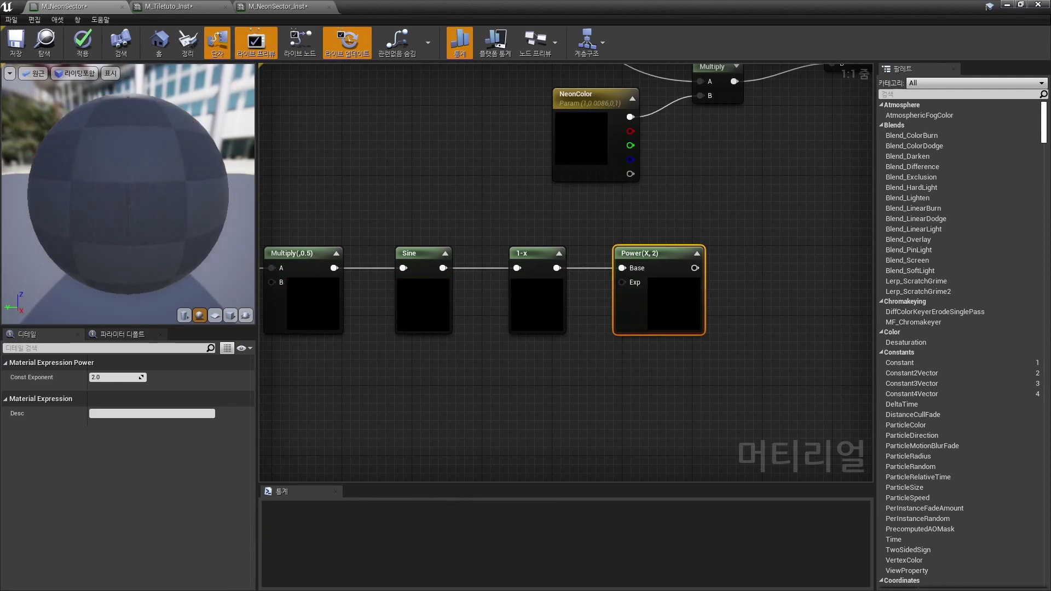
right_drag(624, 273, 650, 215)
click(517, 335)
drag(535, 352, 647, 224)
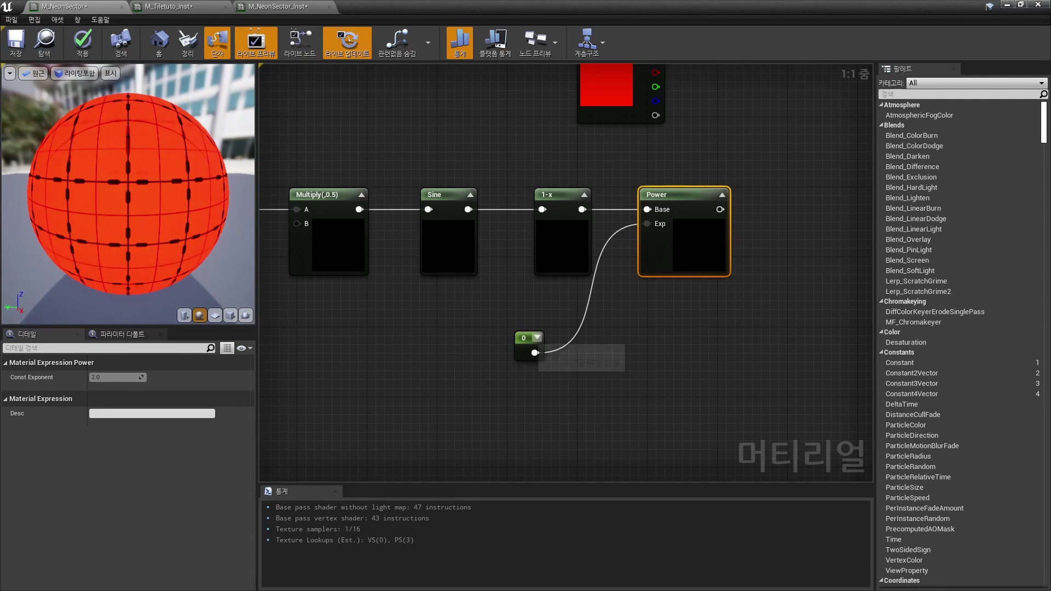
drag(529, 342, 548, 330)
- Convert the exponent constant to a parameter named EdgeSharpeness with default value 10
right_click(545, 334)
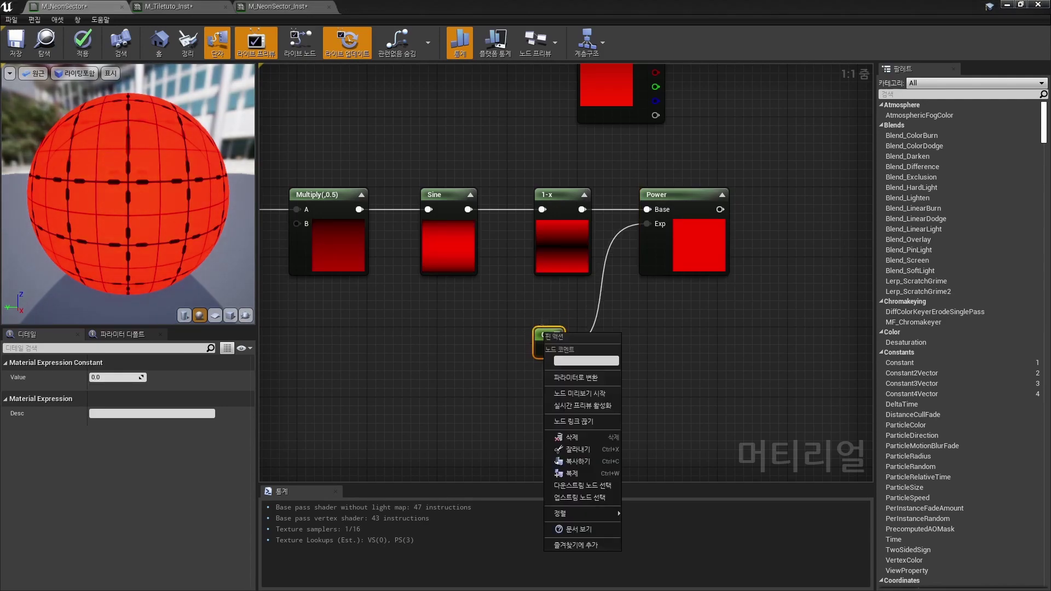
click(613, 377)
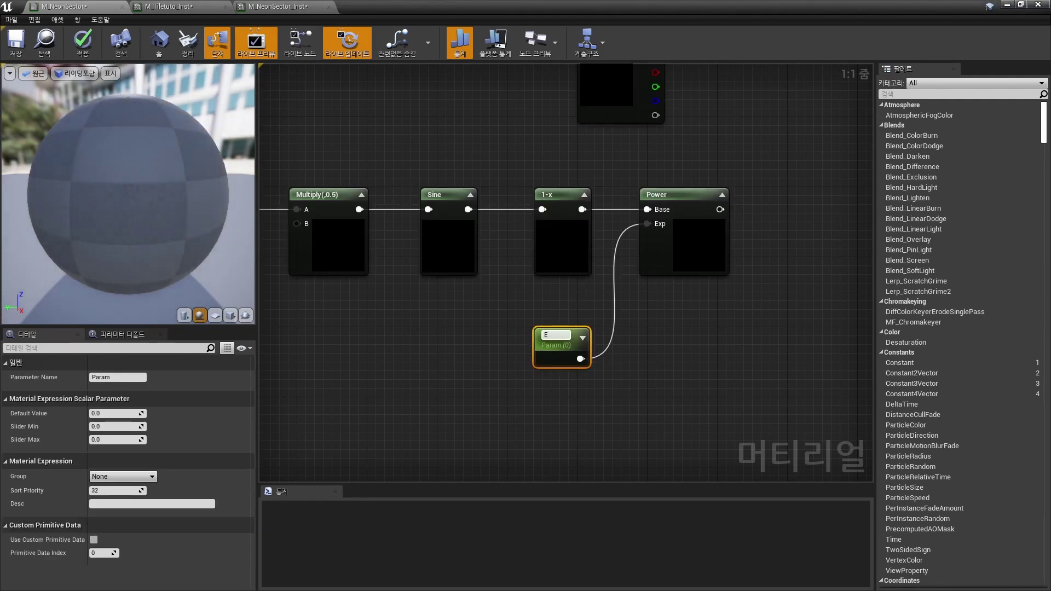
text(EdgeSharpeness)
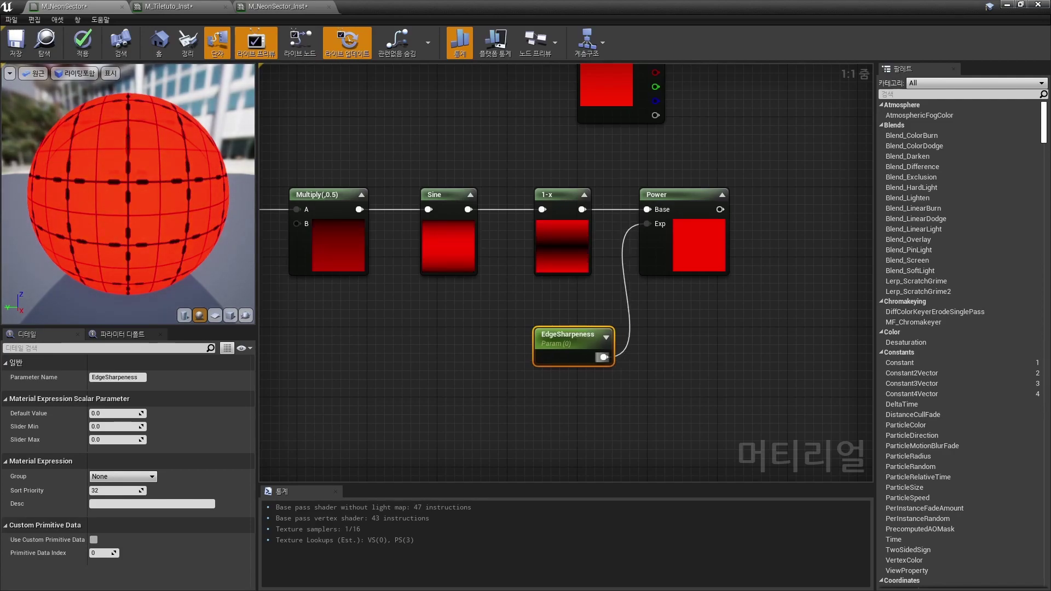
text(10)
key(Return)
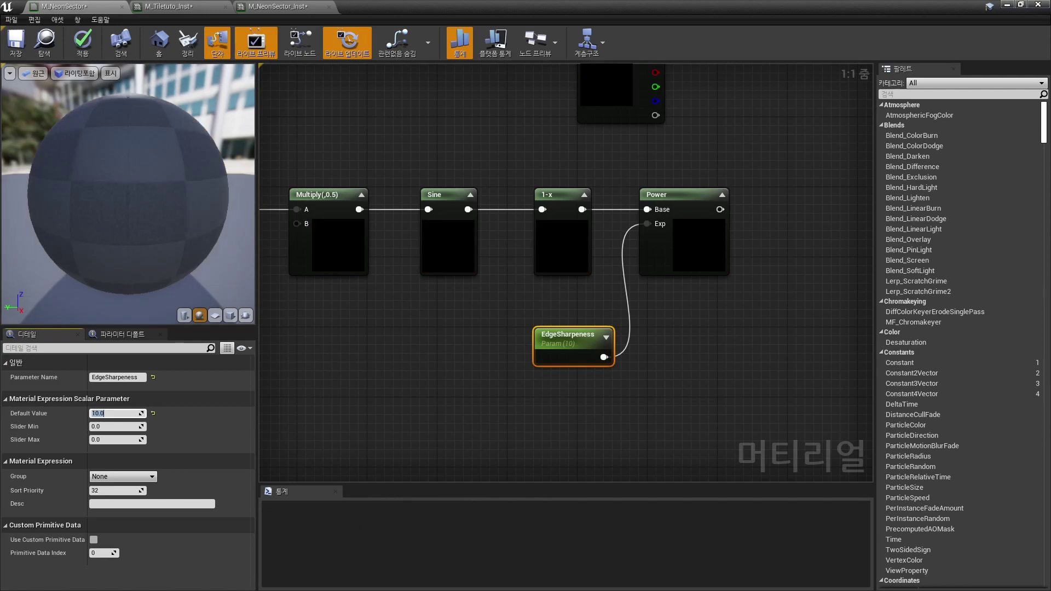
right_drag(682, 333, 633, 340)
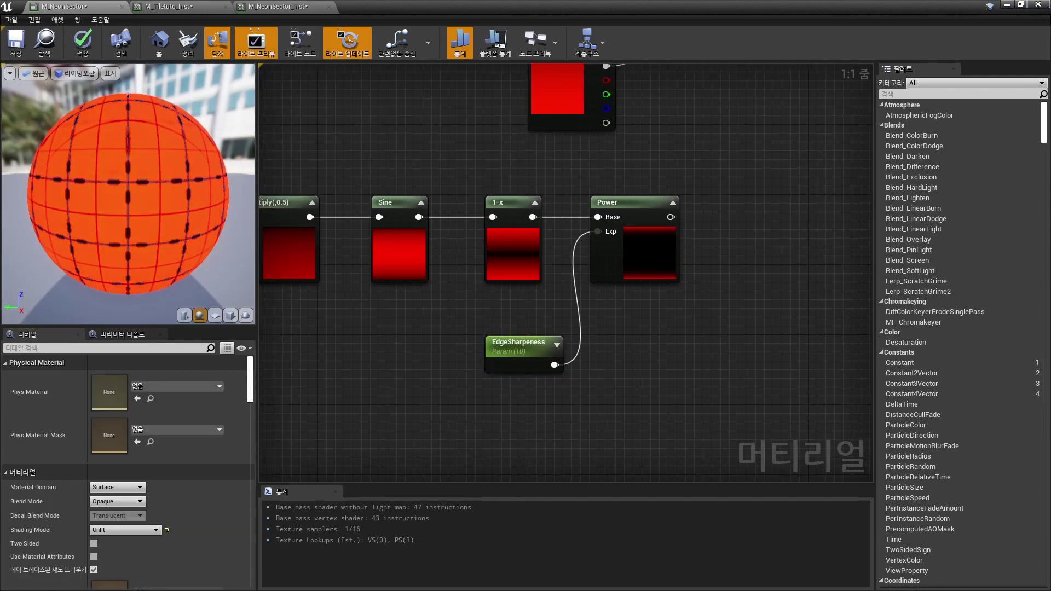
click(665, 273)
right_drag(688, 290, 598, 299)
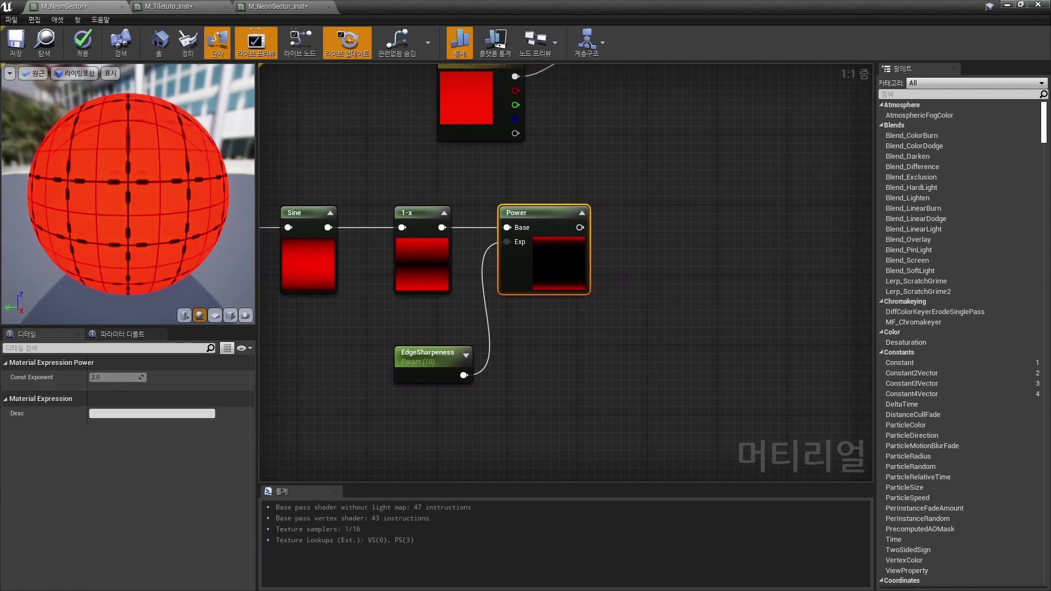
right_drag(672, 292, 678, 248)
- Copy the Mask-through-Power chain and paste the duplicate below the original
scroll(739, 153, down, 2)
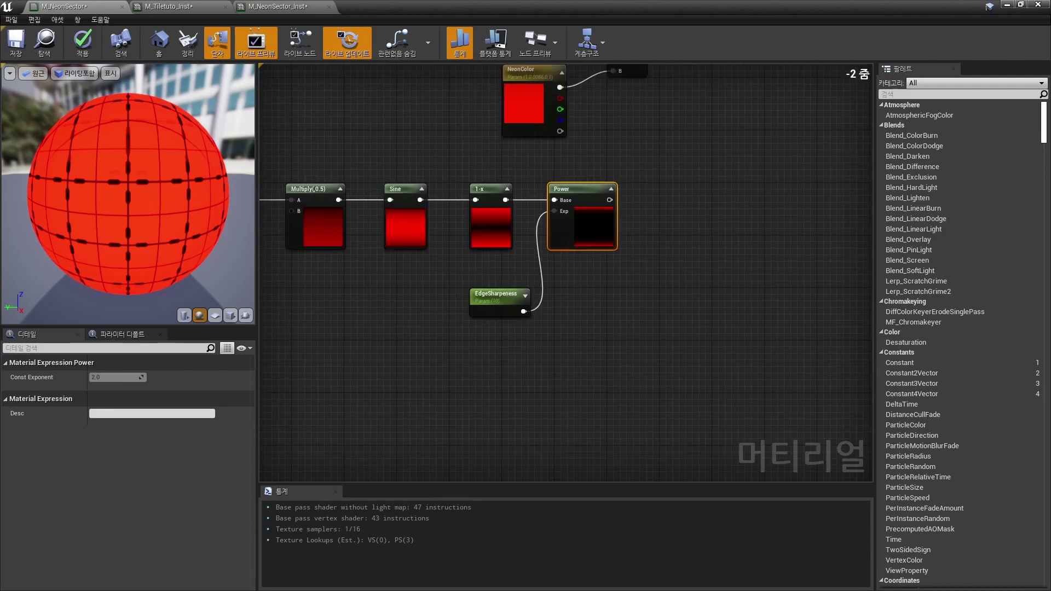
scroll(740, 153, down, 1)
drag(536, 259, 532, 241)
right_drag(532, 242, 755, 264)
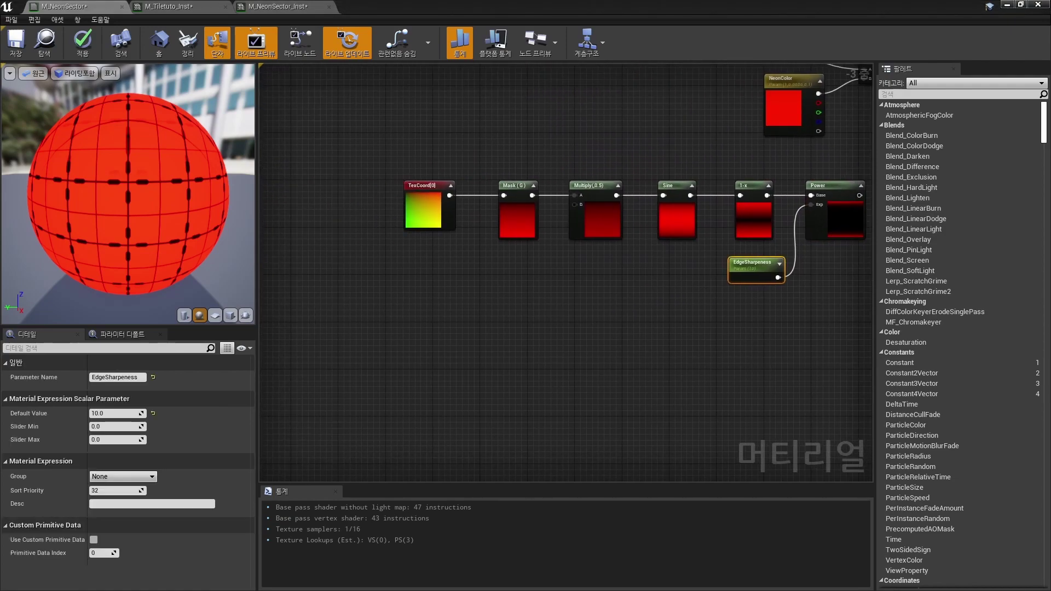
right_drag(755, 264, 670, 267)
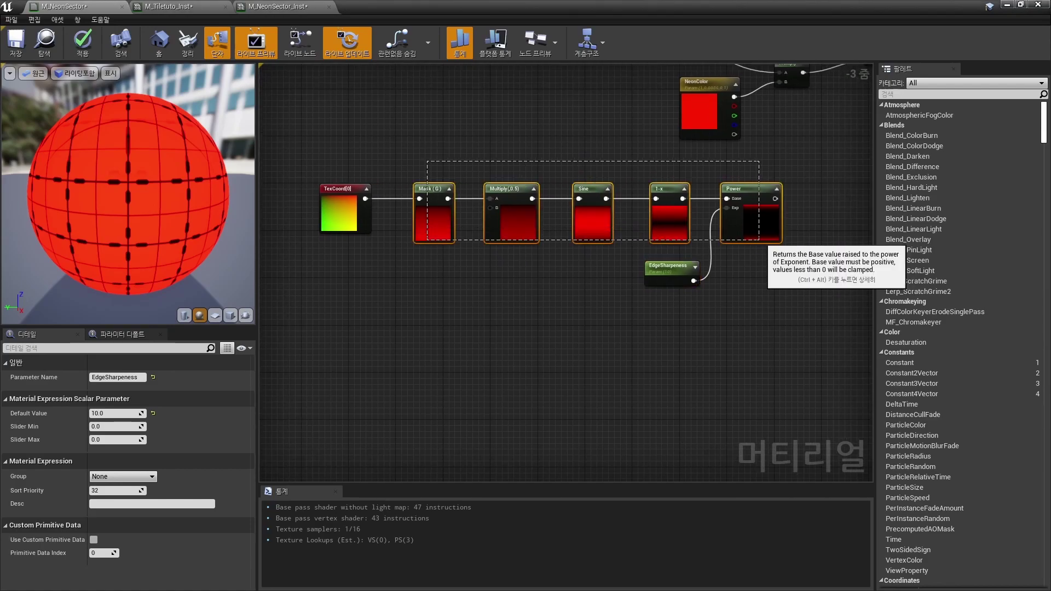
drag(700, 249, 403, 175)
key(ctrl+c)
key(ctrl+v)
drag(830, 308, 670, 325)
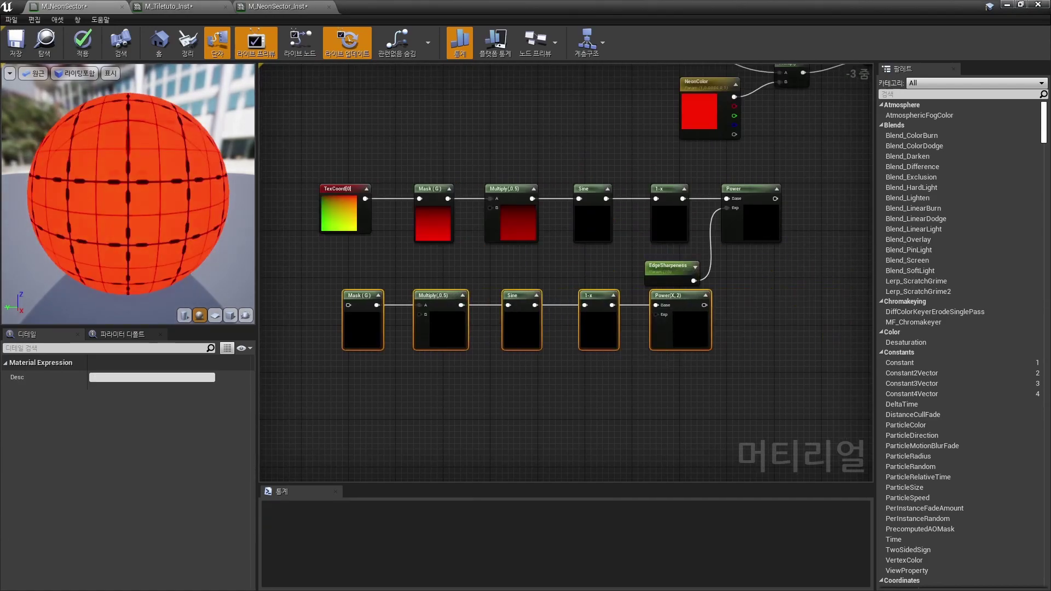
click(547, 377)
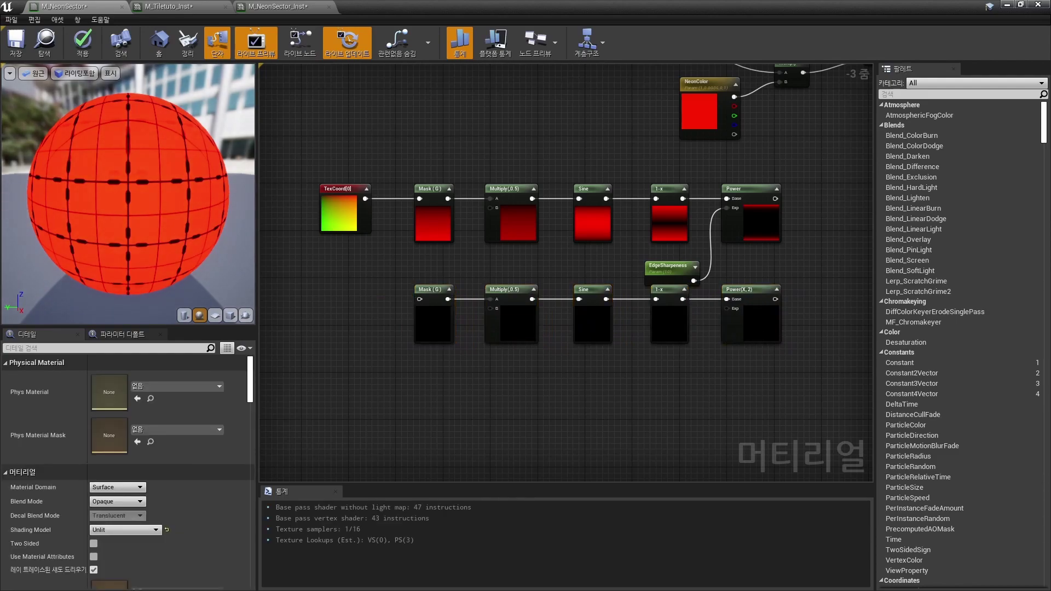
- Switch the lower mask from G to R and wire TexCoord into it
click(432, 323)
click(94, 390)
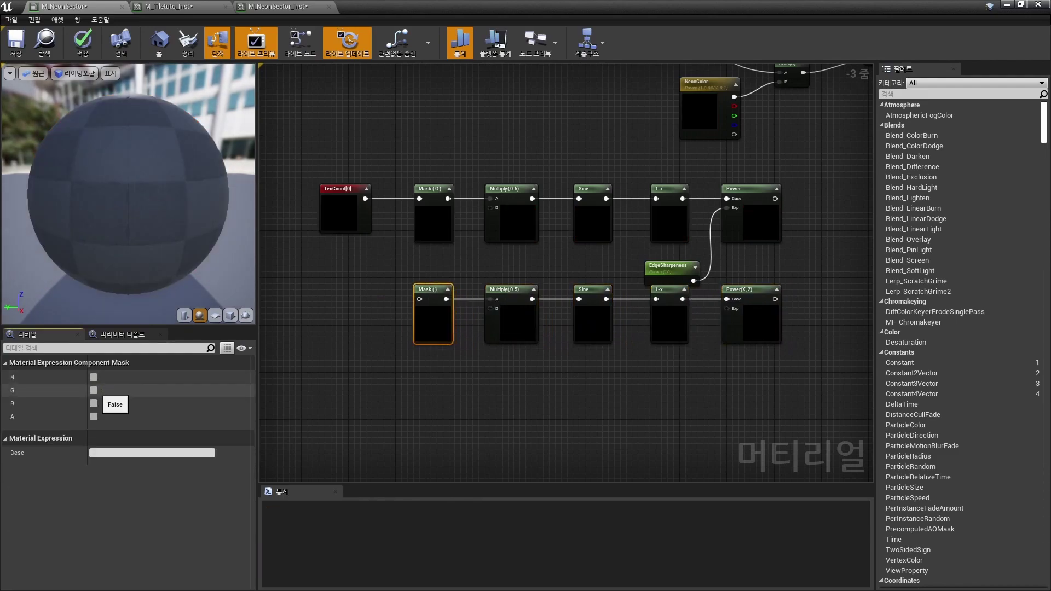
click(93, 377)
click(356, 251)
drag(364, 198, 420, 299)
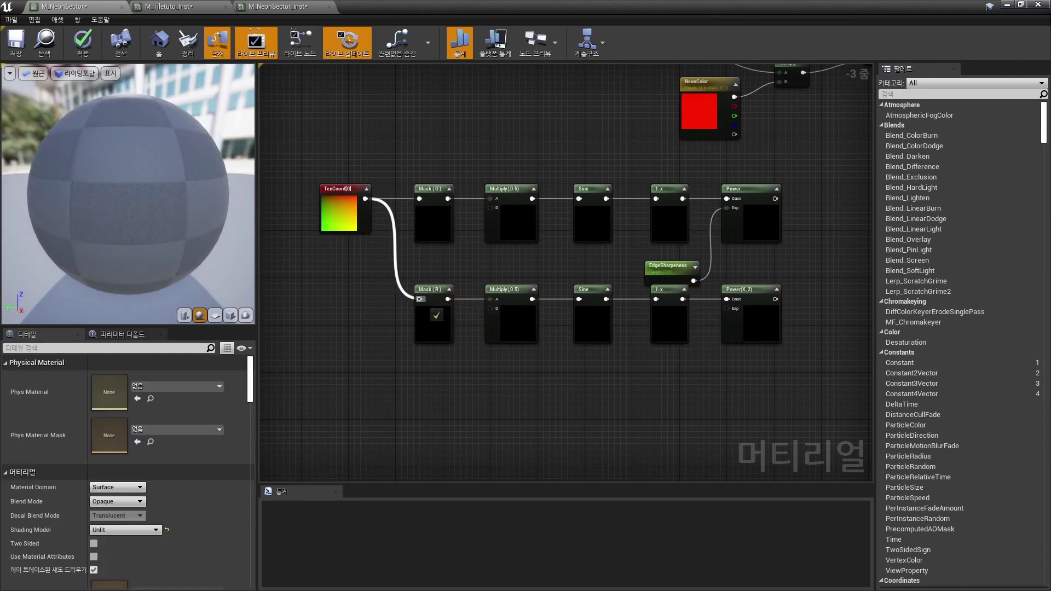
- Connect EdgeSharpeness to the lower Power's exponent, placing it between both chains
scroll(430, 300, up, 3)
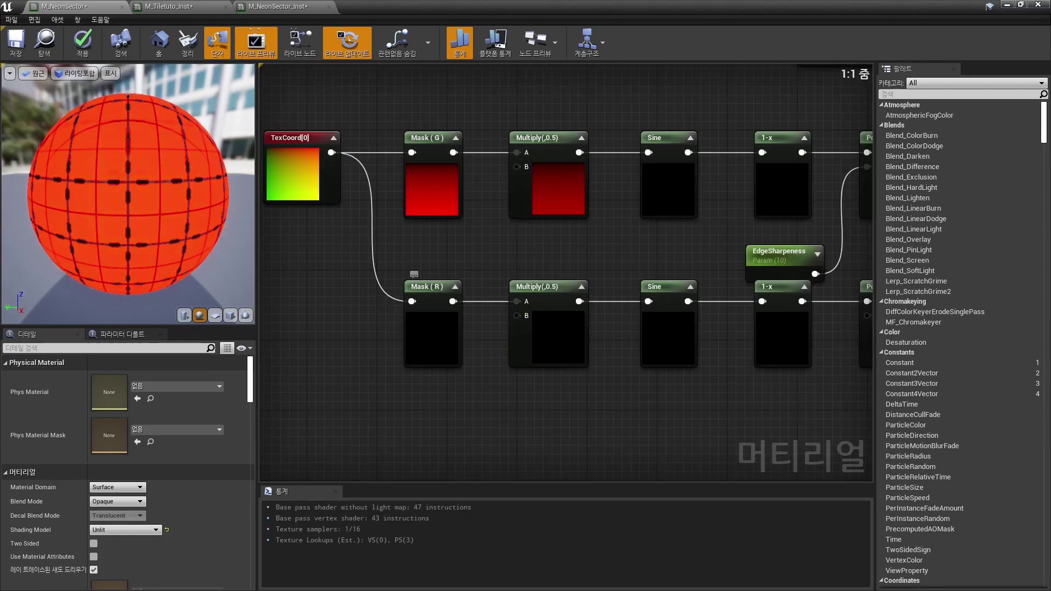
right_drag(657, 273, 425, 296)
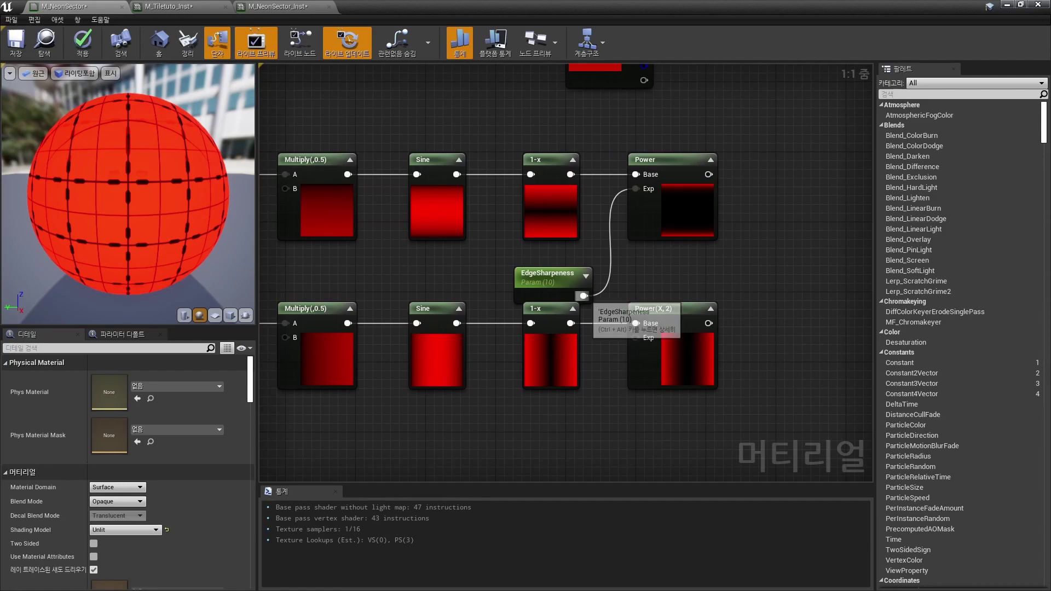
drag(583, 296, 635, 338)
drag(554, 285, 544, 276)
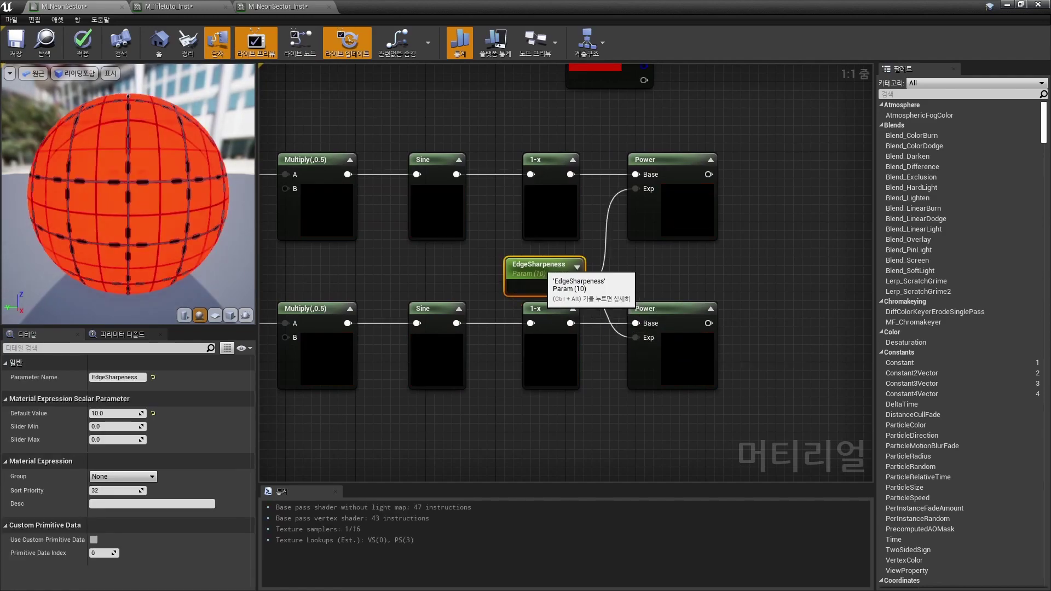
key(Escape)
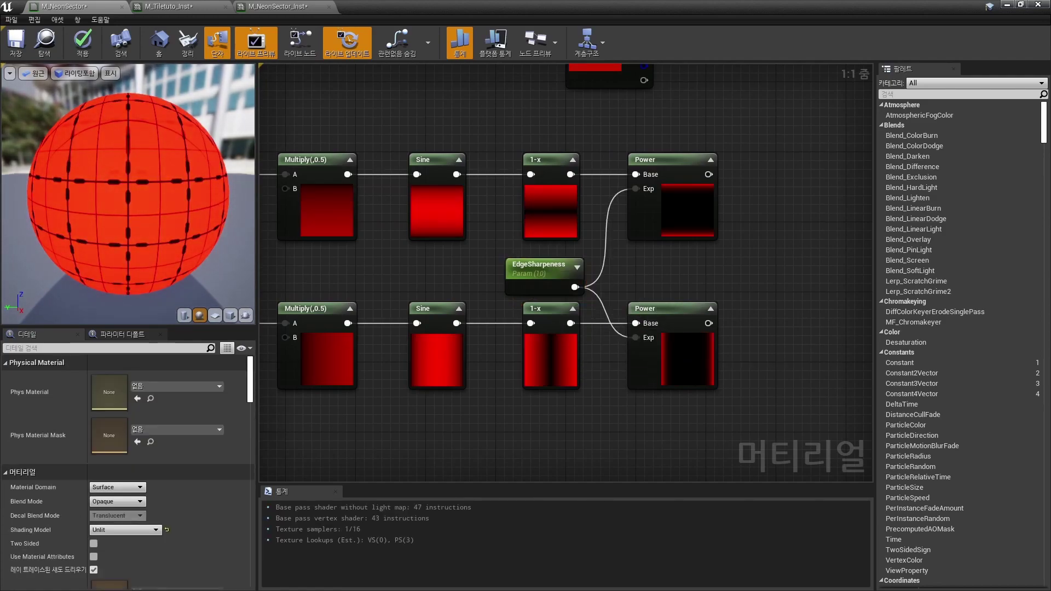
right_drag(547, 274, 408, 301)
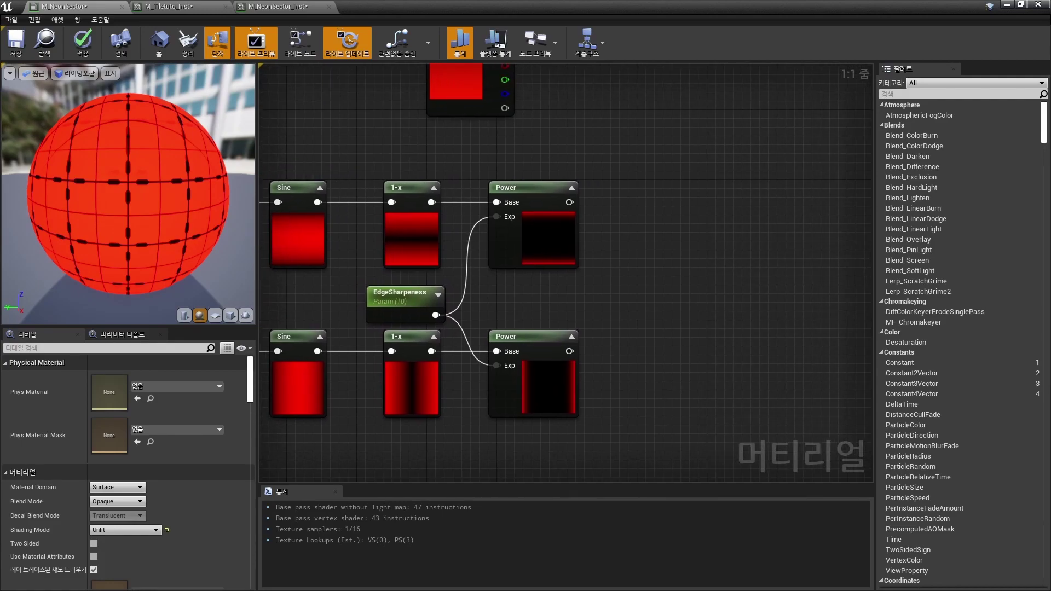
- Blend the upper and lower Power outputs with a Lerp node (A and B)
click(650, 291)
drag(569, 202, 653, 306)
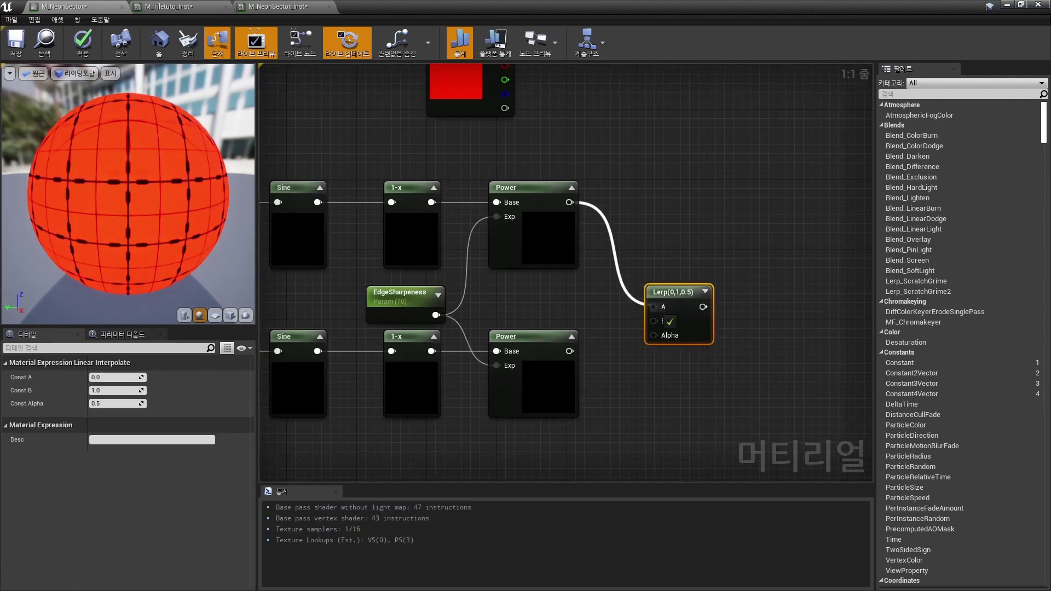
mouse_move(569, 350)
mouse_down()
mouse_move(653, 321)
mouse_move(699, 239)
mouse_up()
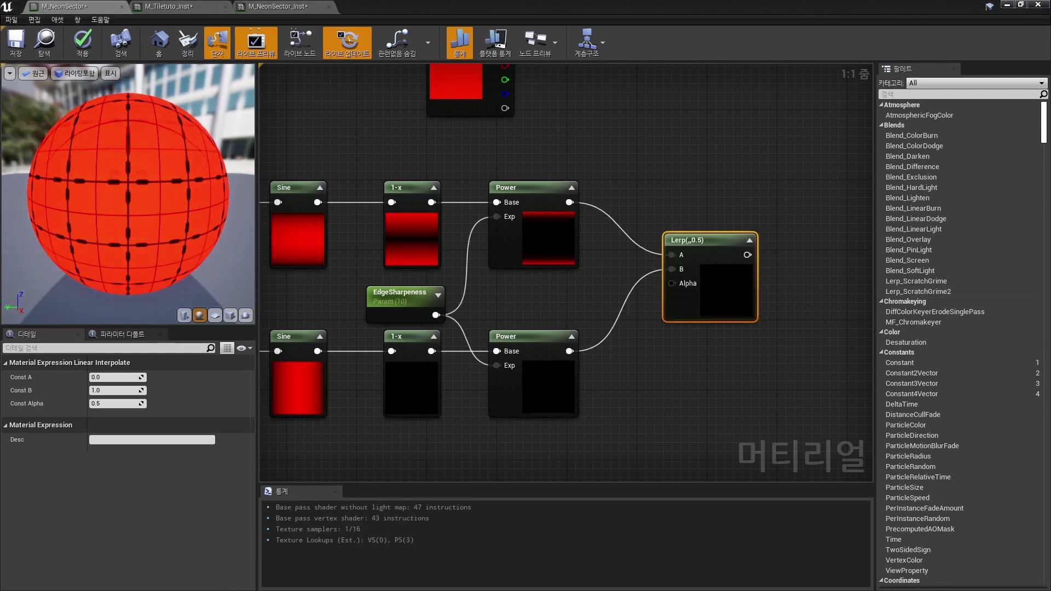
right_drag(722, 304, 574, 308)
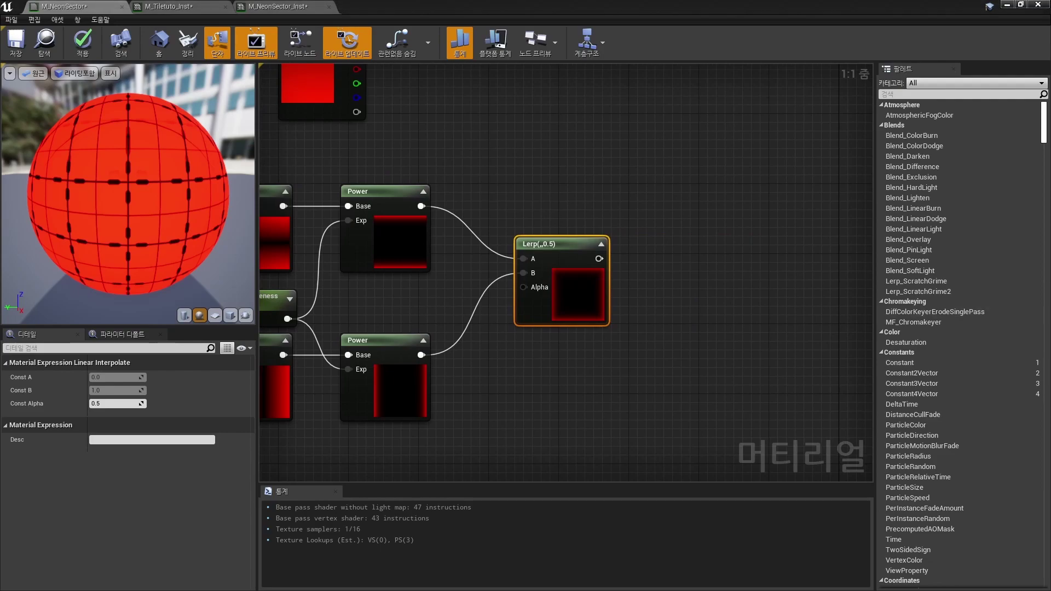
mouse_move(664, 258)
right_down()
mouse_move(652, 263)
mouse_move(716, 345)
right_up()
- Multiply the Lerp result by NeonColor and connect it to Emissive Color
click(673, 246)
scroll(695, 279, down, 2)
drag(424, 159, 678, 327)
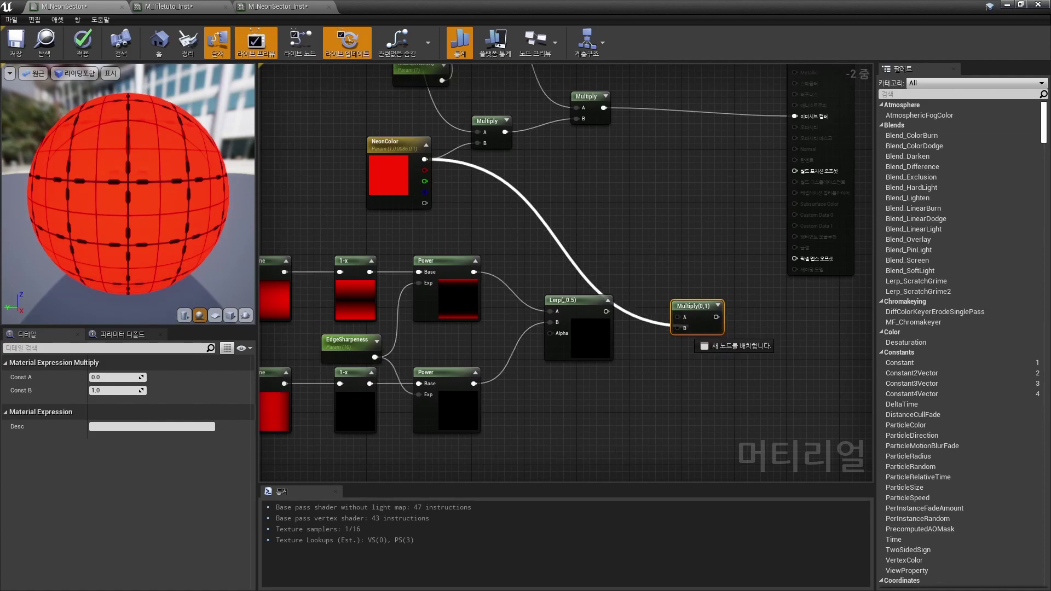
drag(606, 311, 684, 329)
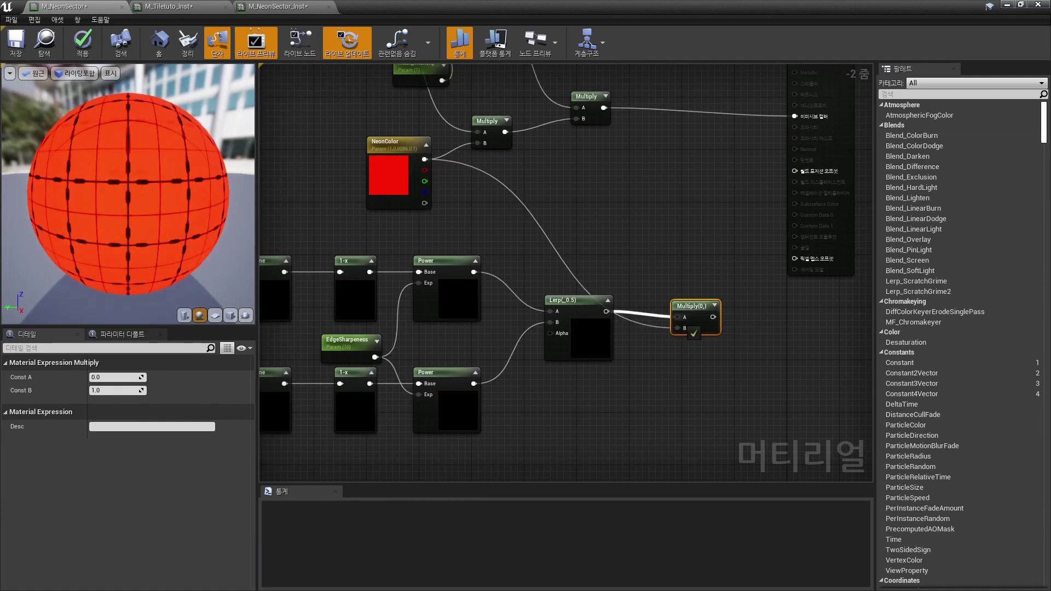
right_drag(684, 328, 602, 443)
mouse_move(626, 431)
mouse_down()
mouse_move(655, 325)
mouse_move(711, 241)
mouse_up()
right_drag(711, 230, 791, 117)
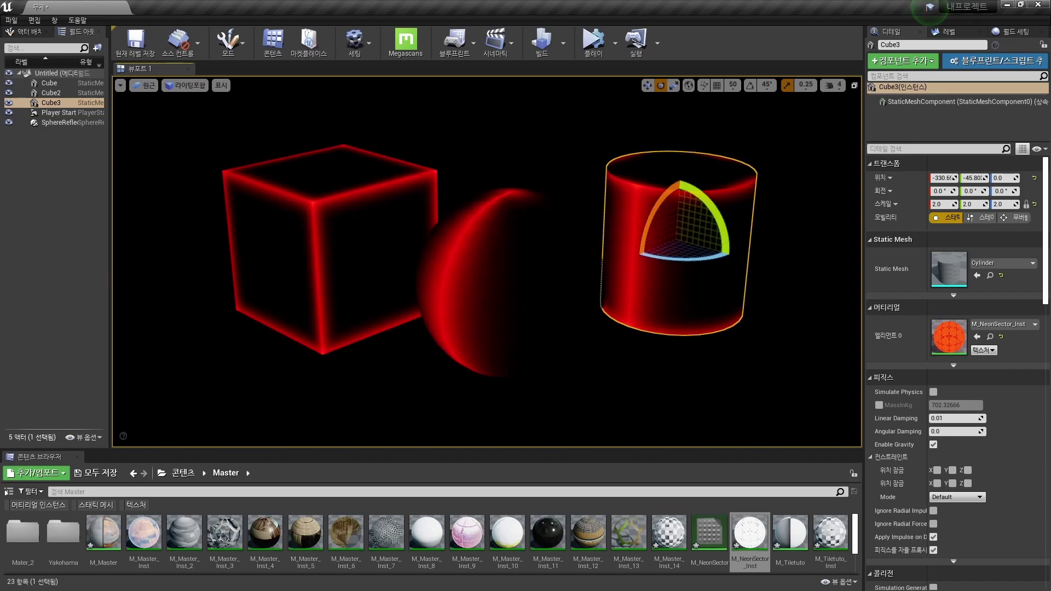
- Remove the sphere and cylinder from the level, then frame and reselect the cube
key(Escape)
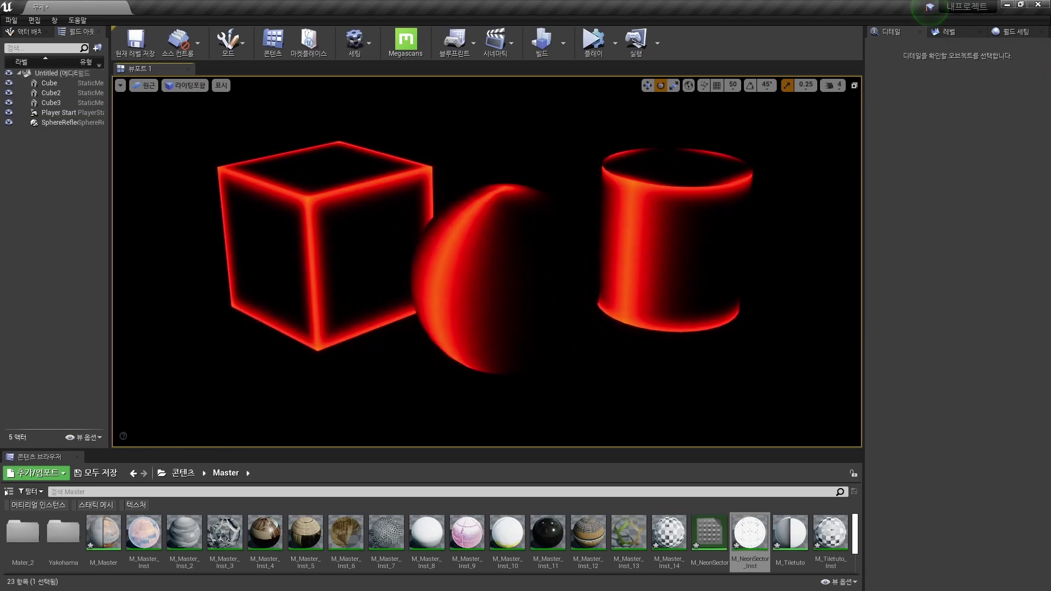
click(506, 279)
drag(493, 298, 441, 275)
key(ctrl+z)
key(ctrl+z)
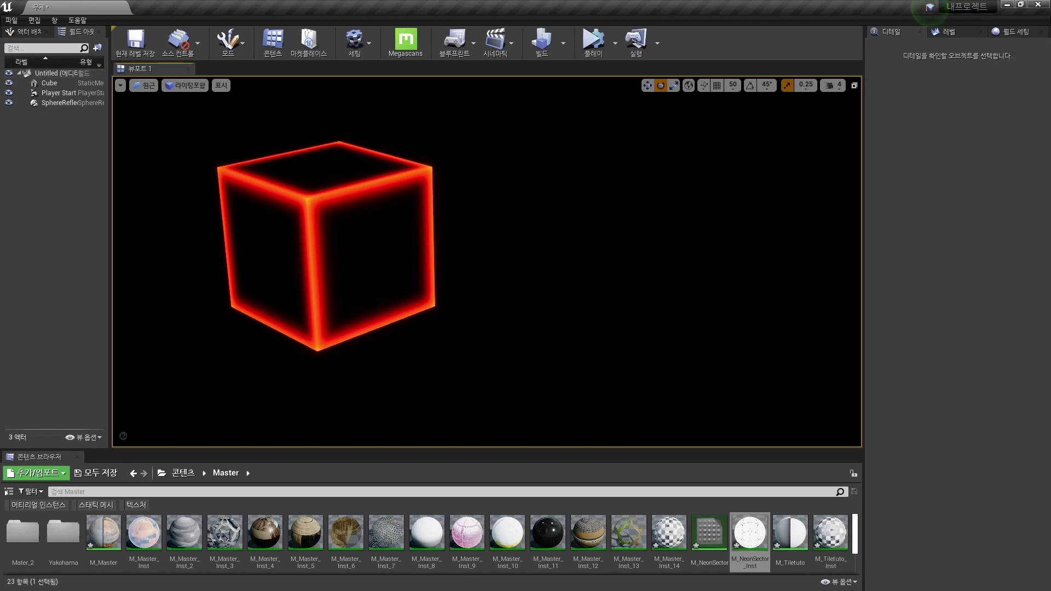
key(ctrl+z)
key(f)
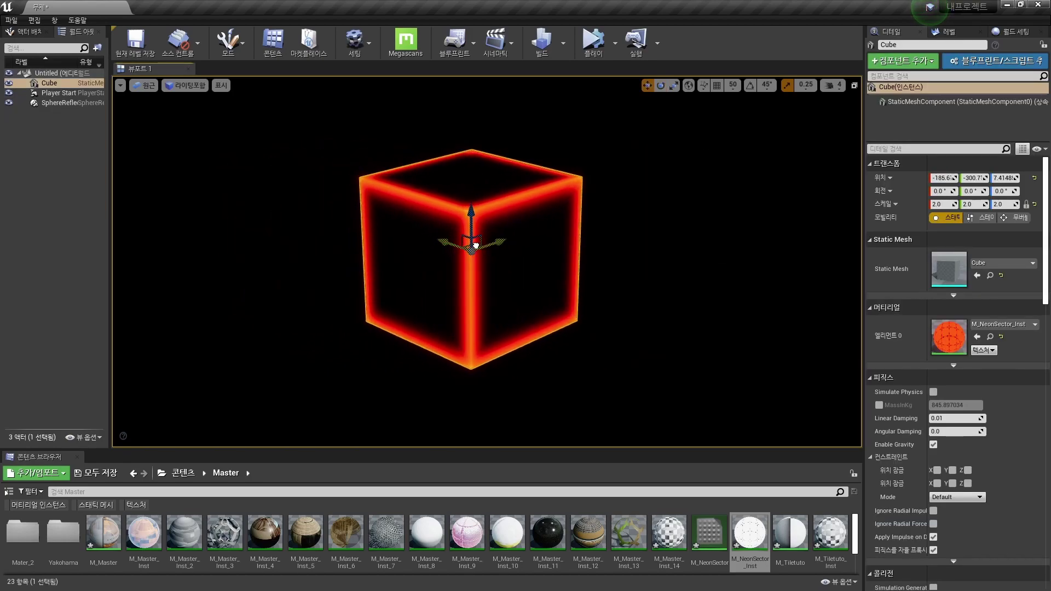
key(Escape)
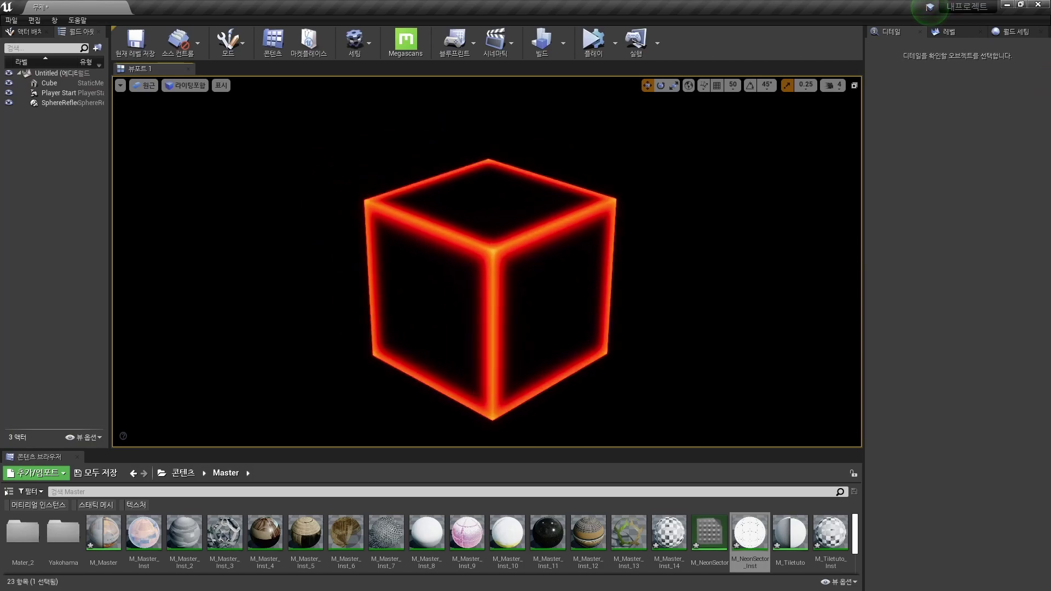
click(469, 252)
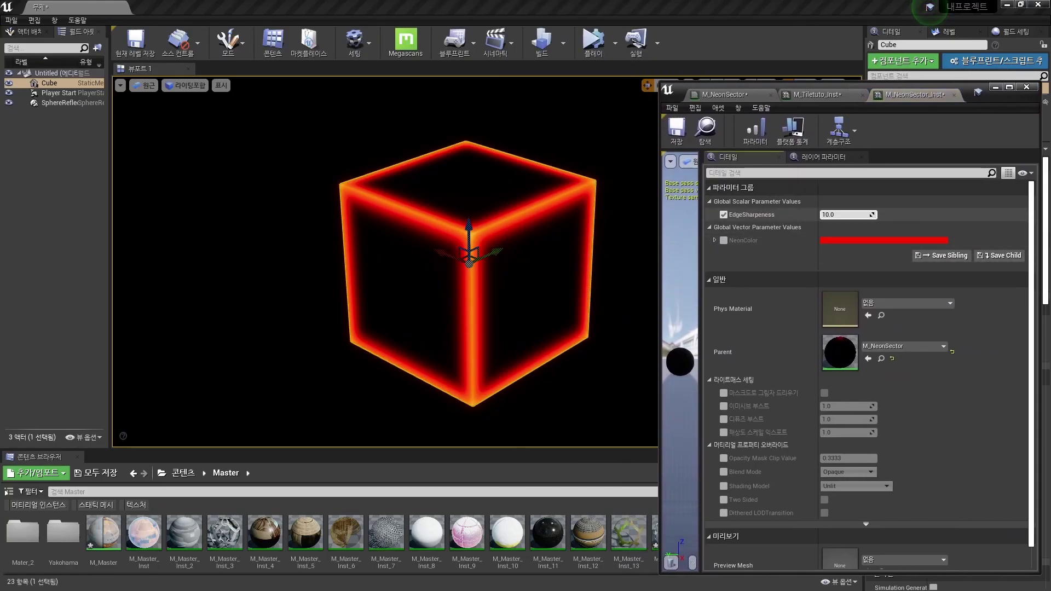
- Close the M_Tiletuto_Inst editor and test EdgeSharpness values, including 50.0
mouse_move(846, 214)
mouse_down()
mouse_move(816, 214)
mouse_move(837, 215)
mouse_up()
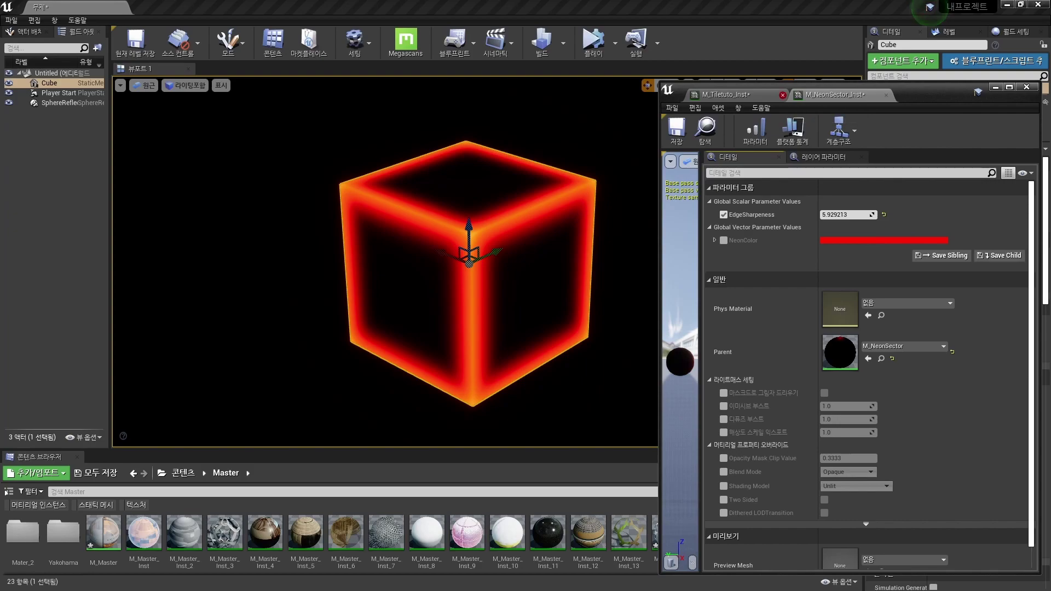
click(782, 94)
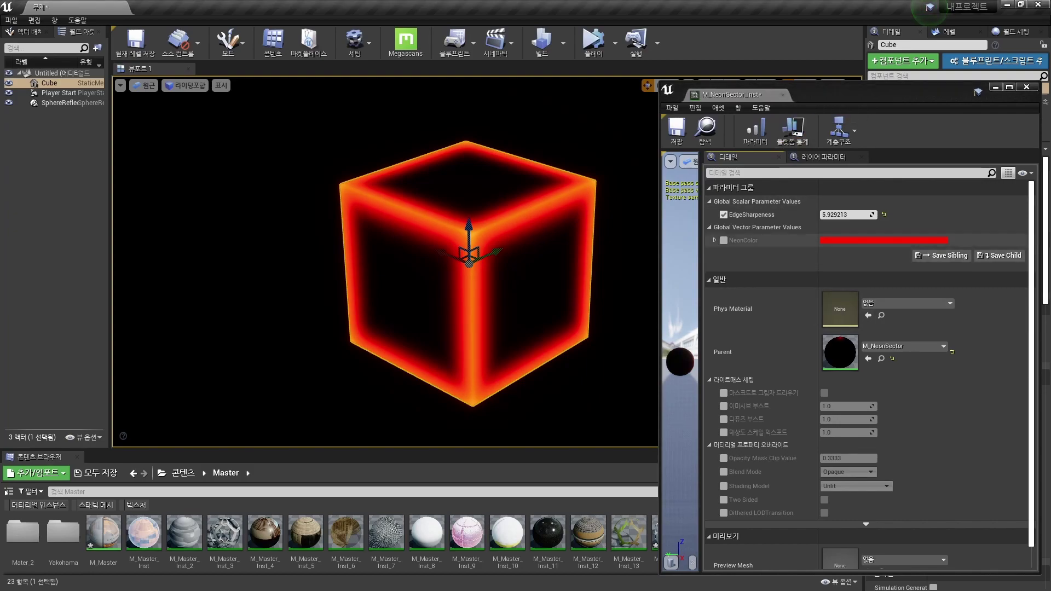
mouse_move(838, 214)
mouse_down()
mouse_move(821, 215)
mouse_move(887, 214)
mouse_up()
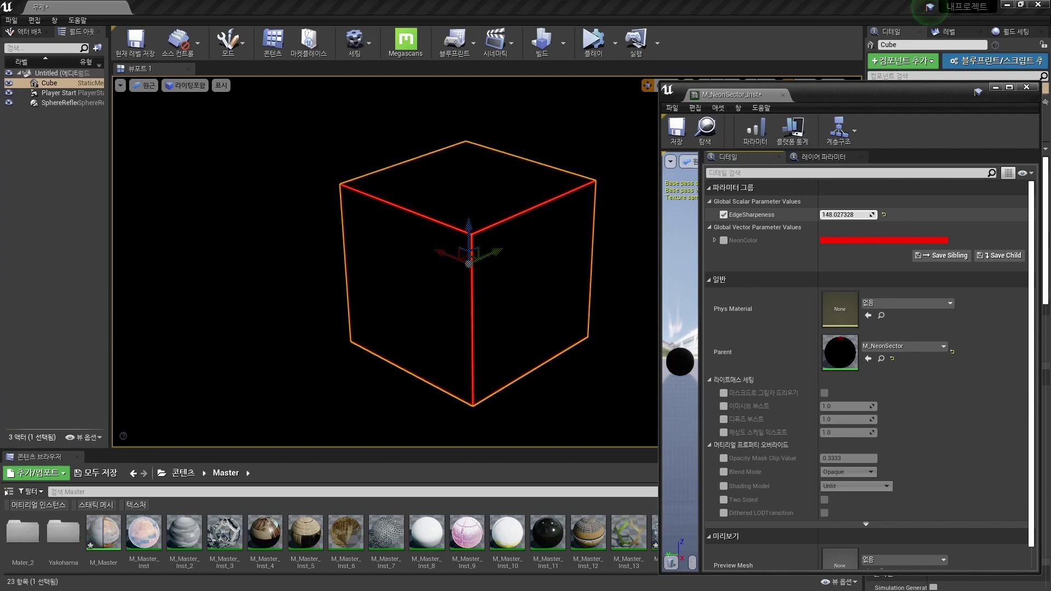
text(50.0)
key(Return)
- Try EdgeSharpness at 20, 1 and 10, then settle on 15.0
text(0)
key(Return)
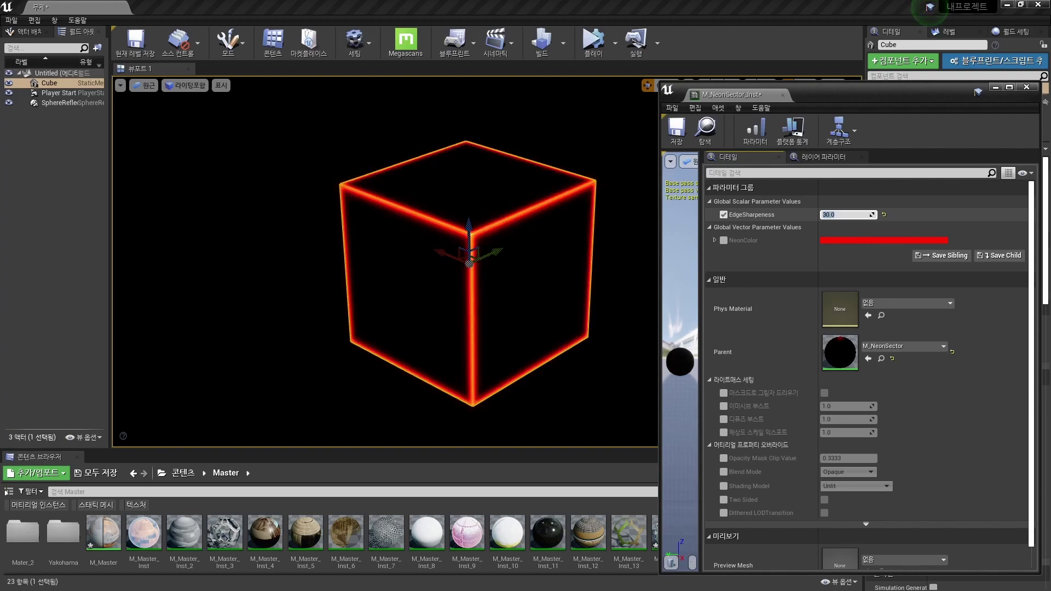
text(1)
key(Return)
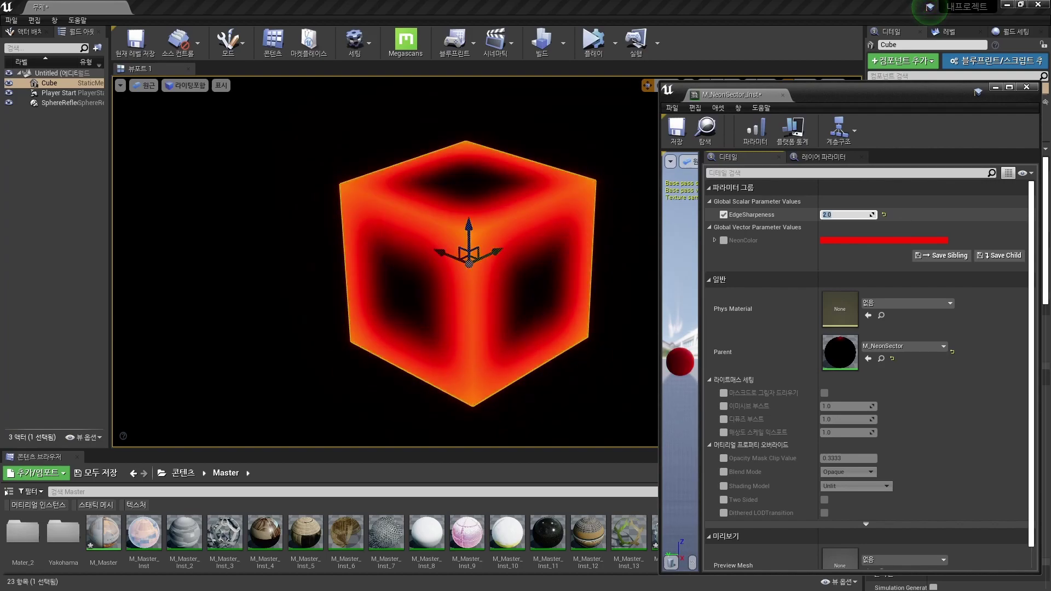
text(20)
key(Return)
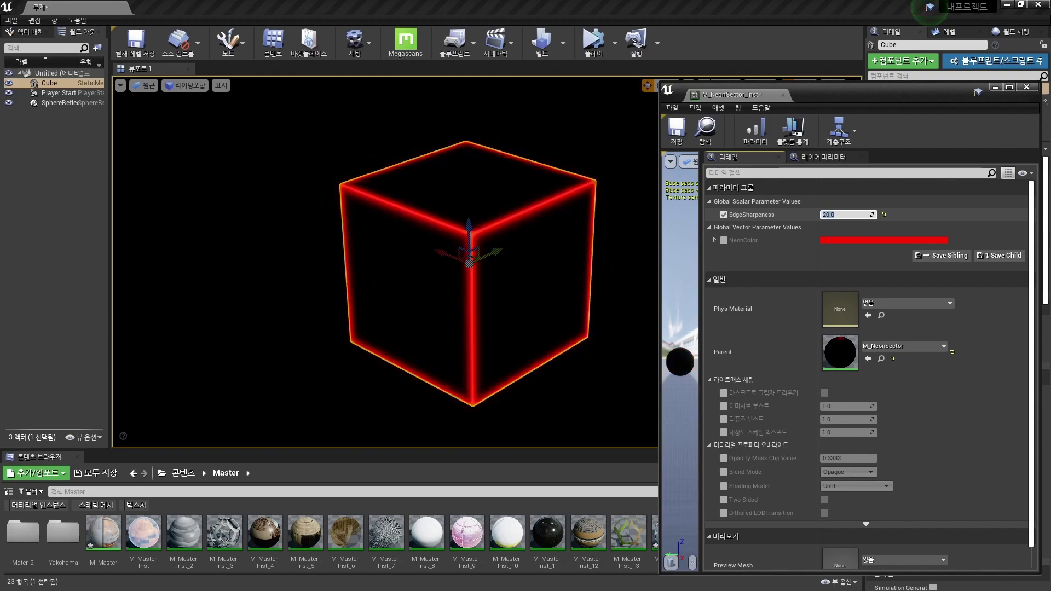
text(10)
key(Return)
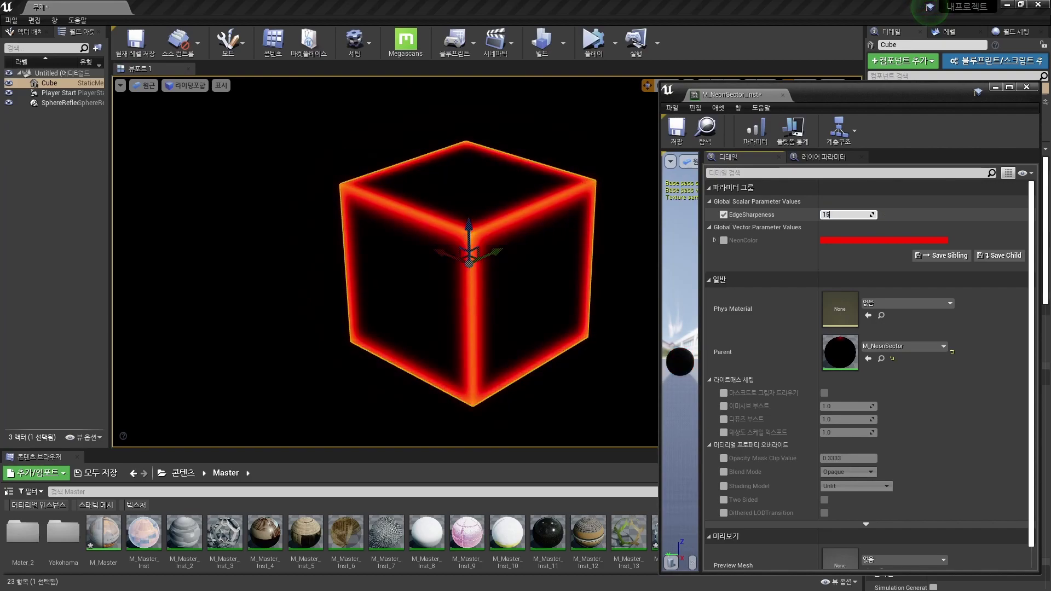
key(Return)
key(Escape)
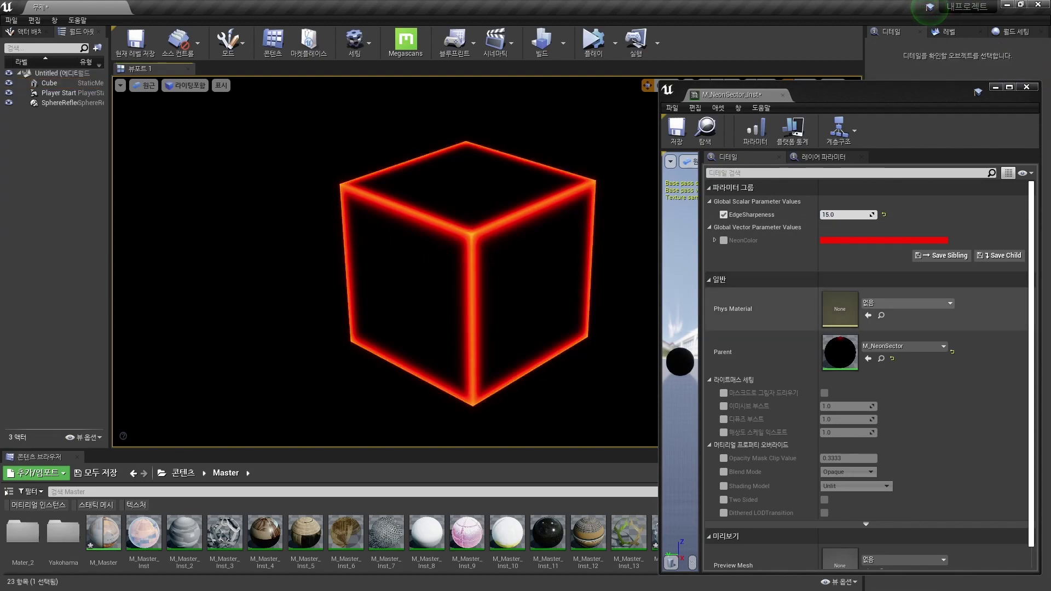
- Open the parent M_NeonSector material with the editor maximized
double_click(839, 352)
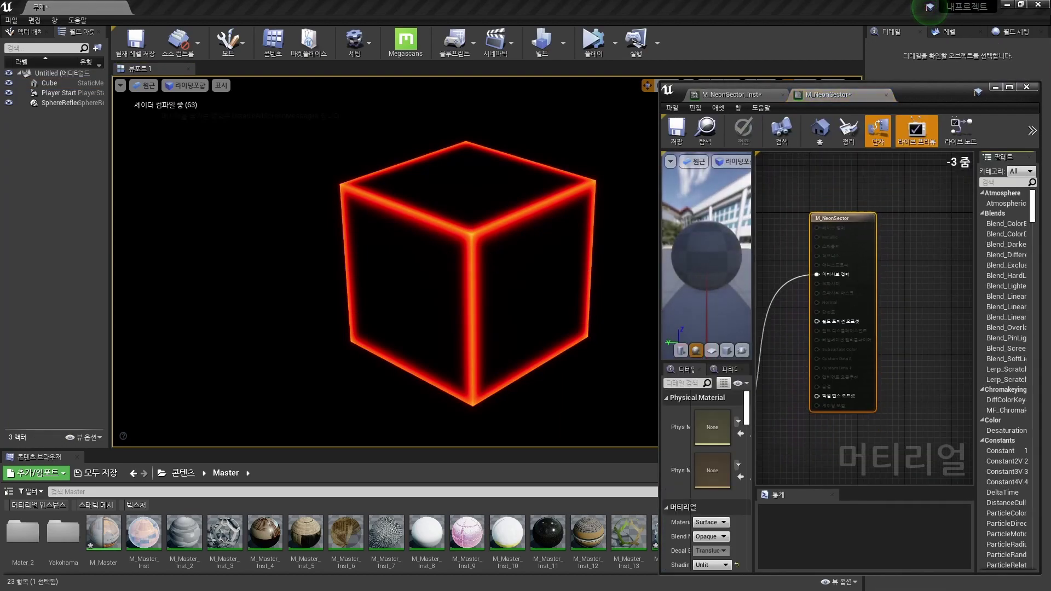
scroll(943, 269, down, 3)
click(1009, 87)
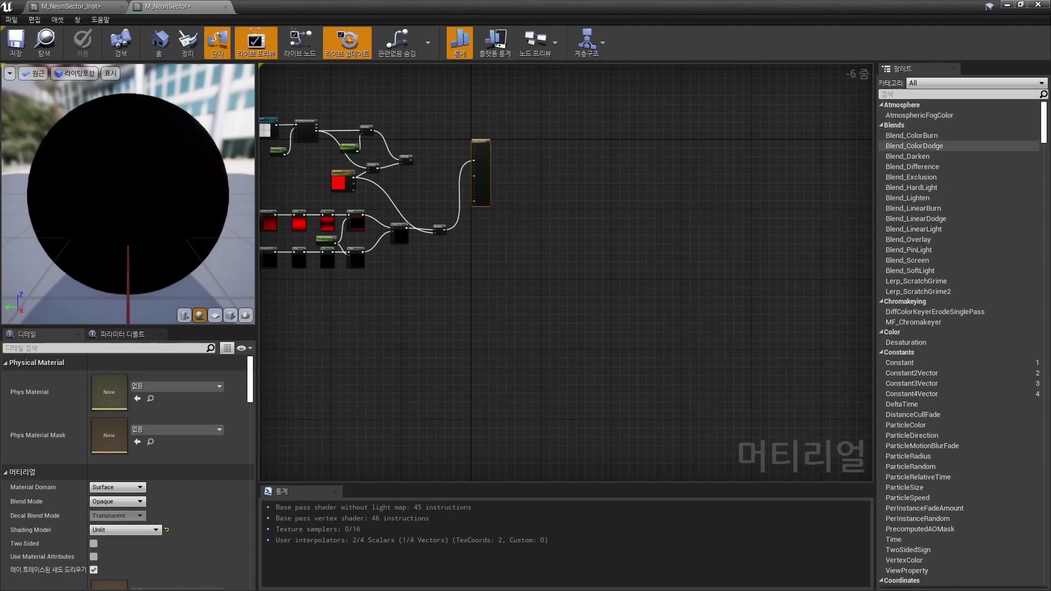
scroll(372, 148, up, 4)
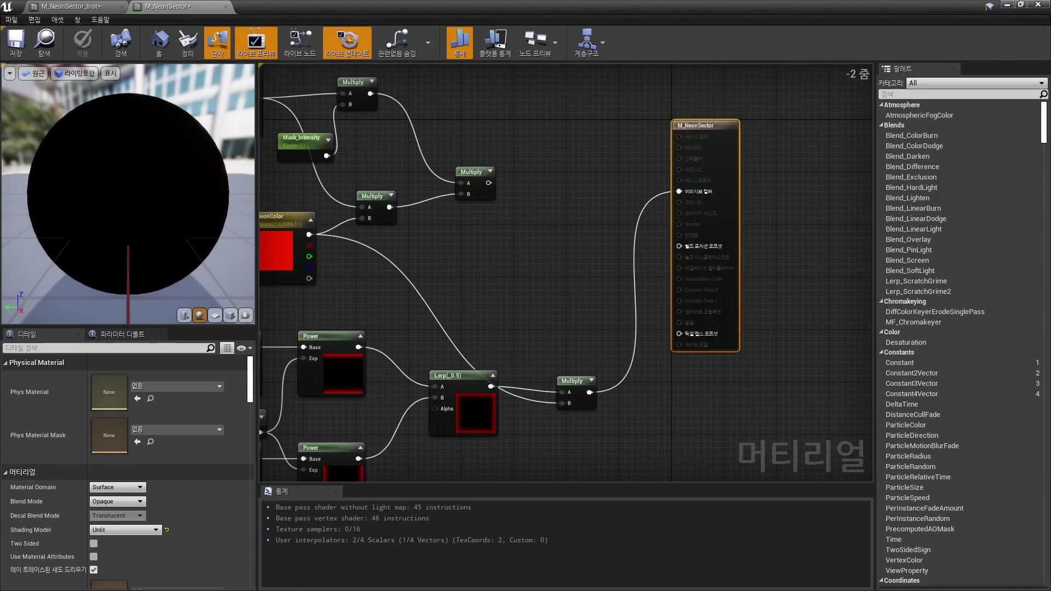
- Add the masked and edge-glow Multiply results with an Add node, apply, and close
click(587, 250)
drag(489, 183, 591, 265)
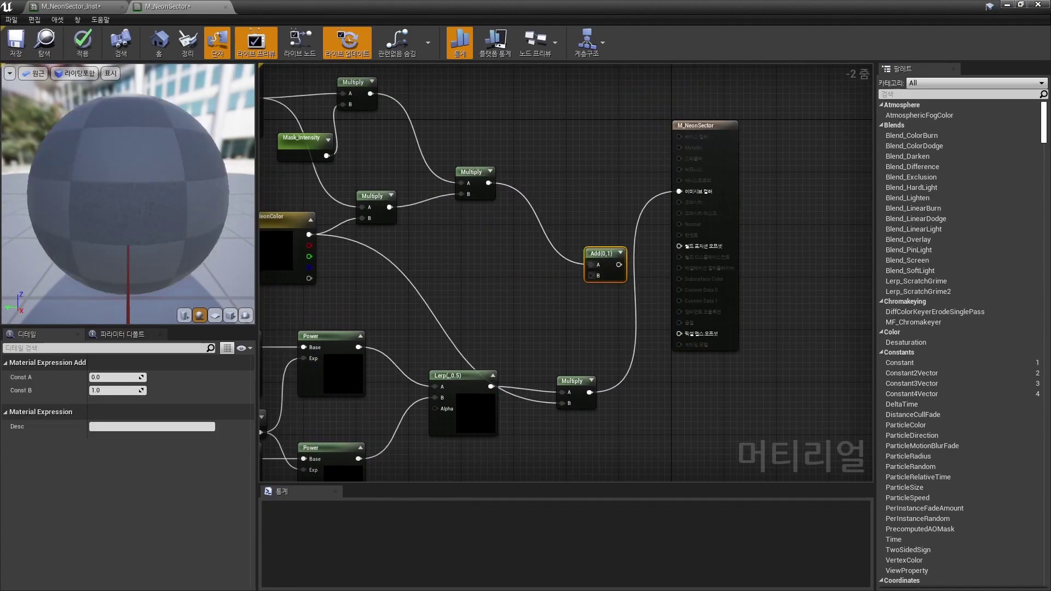
mouse_move(588, 392)
mouse_down()
mouse_move(594, 276)
mouse_move(679, 192)
mouse_up()
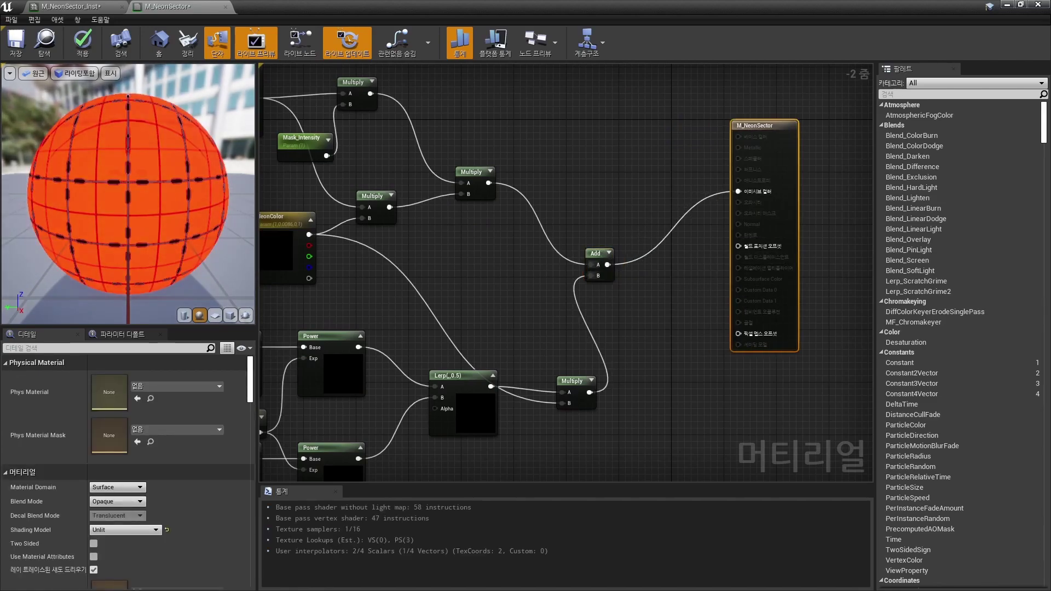
click(82, 42)
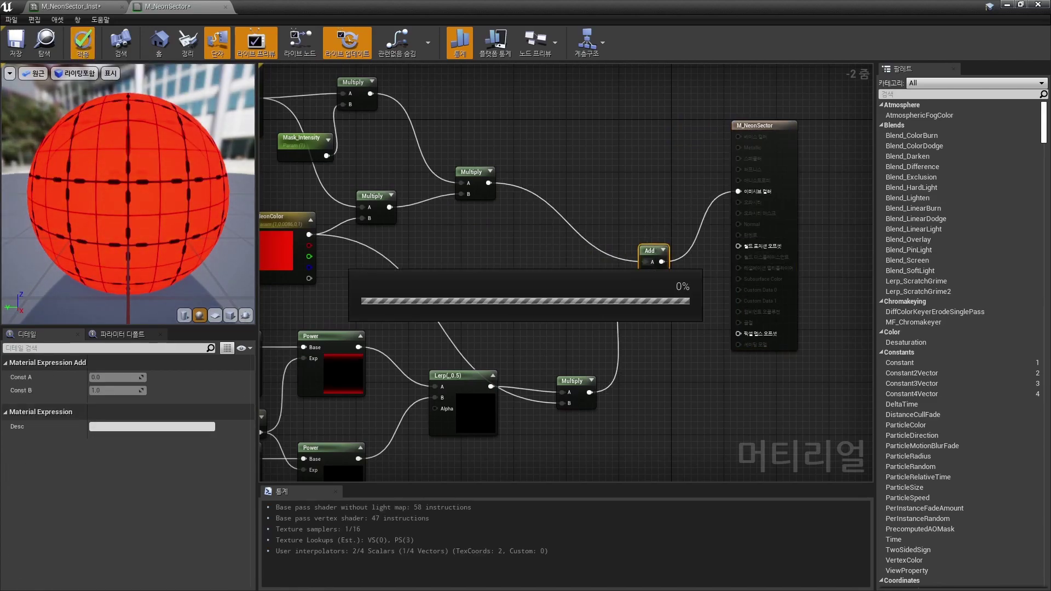
click(1007, 4)
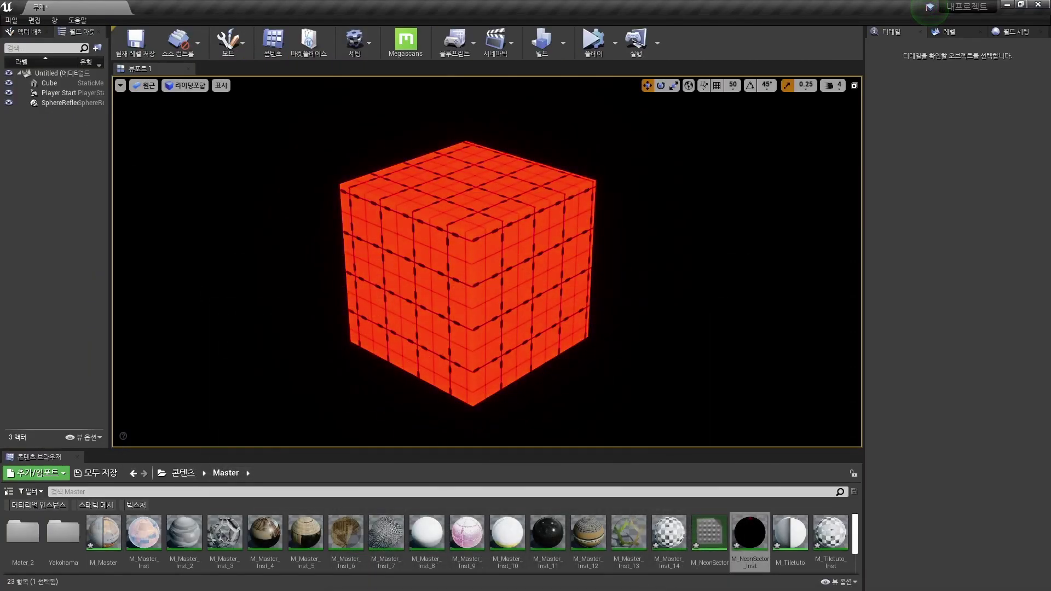
- Open the cube's M_NeonSector_Inst, switch to the parent M_NeonSector graph, and maximize it
click(460, 251)
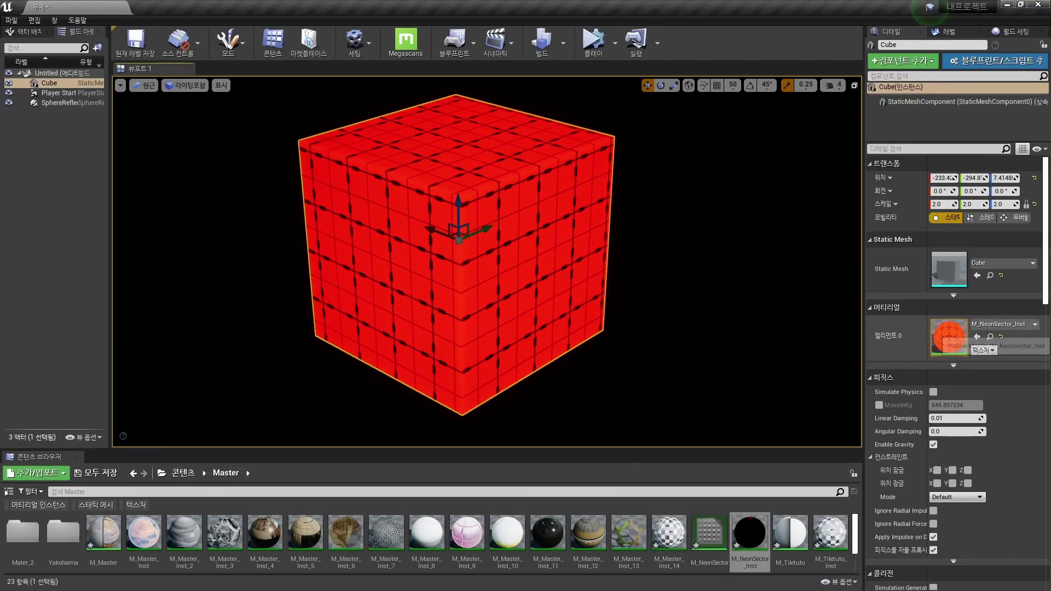
double_click(749, 534)
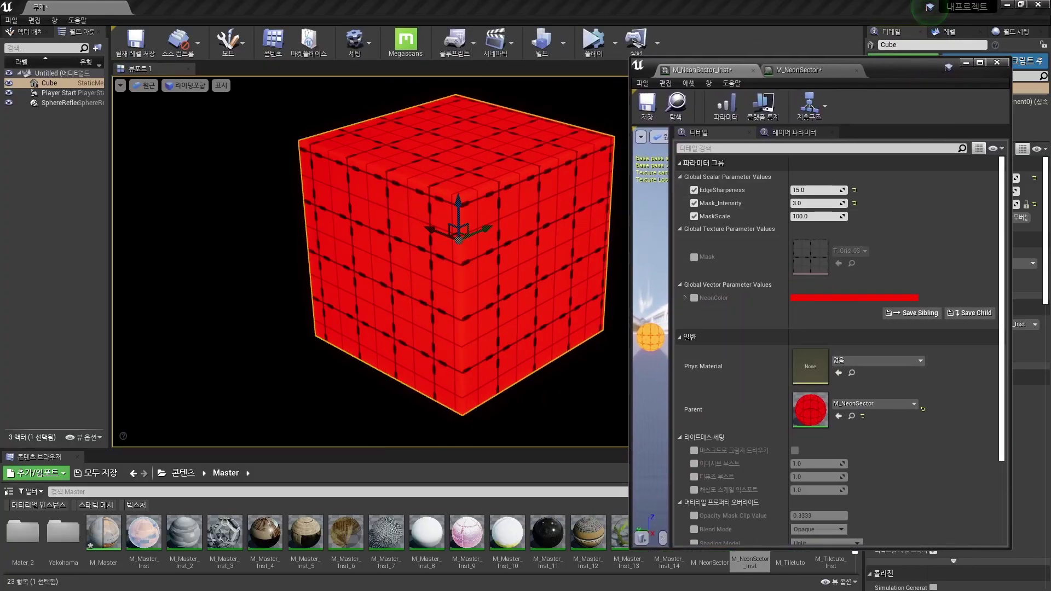
double_click(810, 410)
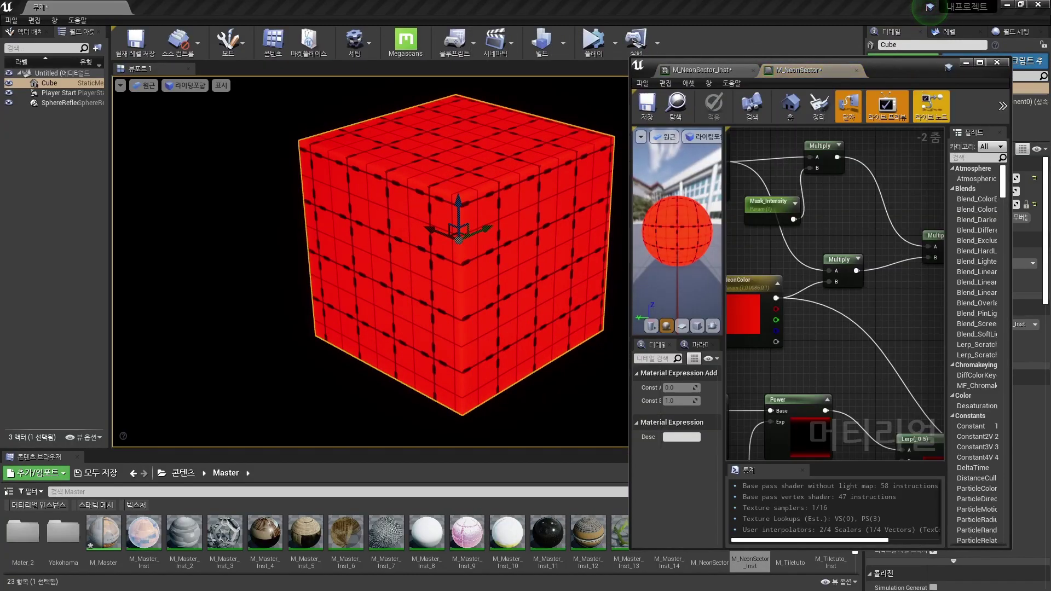
key(super+Up)
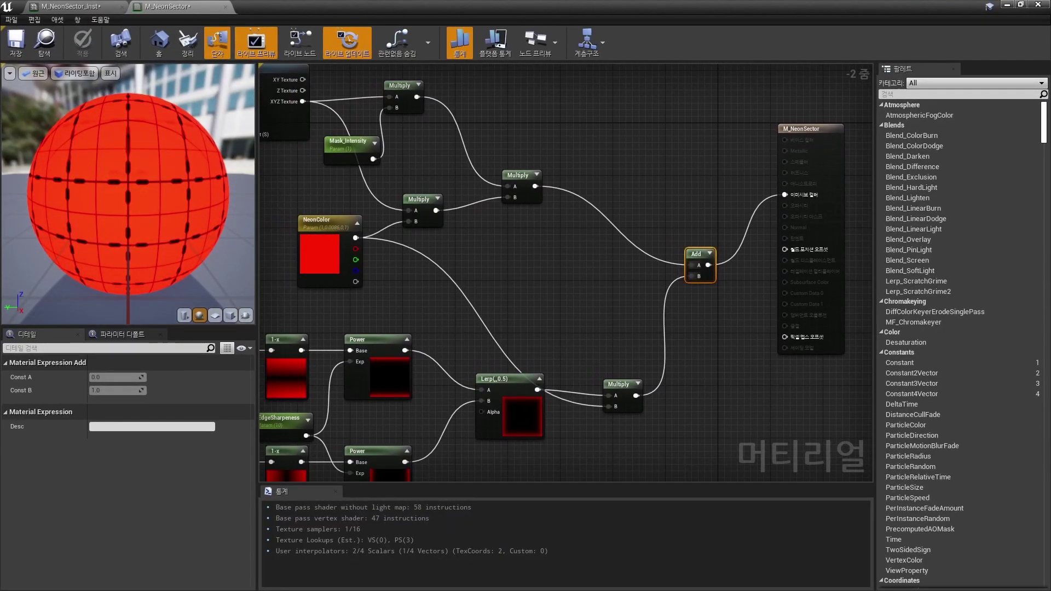
- Set the M_NeonSector Blend Mode to Translucent and apply the material
right_drag(808, 249, 744, 289)
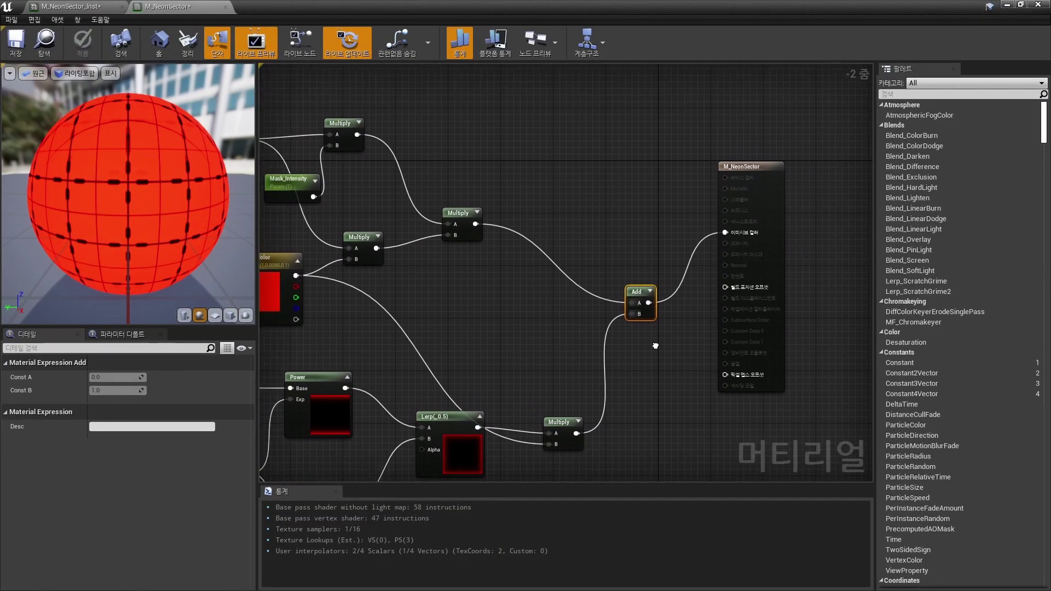
click(763, 181)
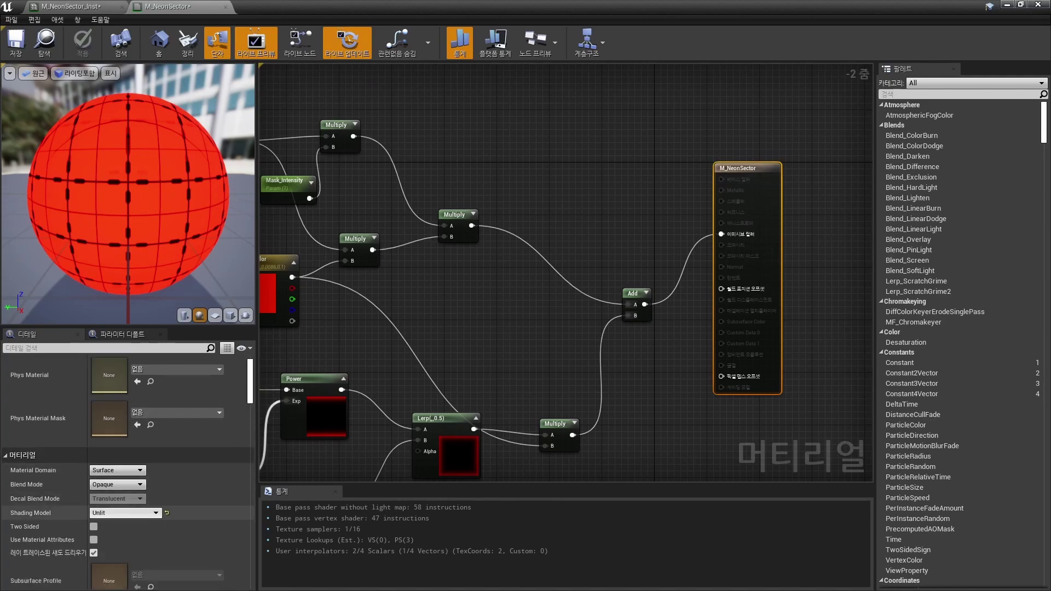
click(117, 484)
click(109, 416)
scroll(732, 331, up, 1)
scroll(732, 332, up, 1)
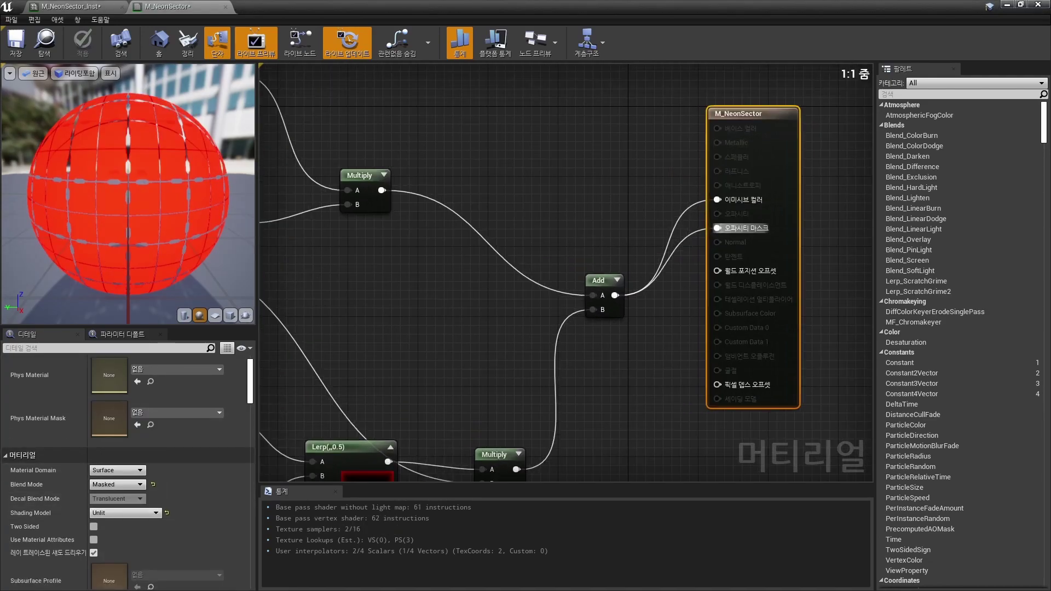
click(117, 484)
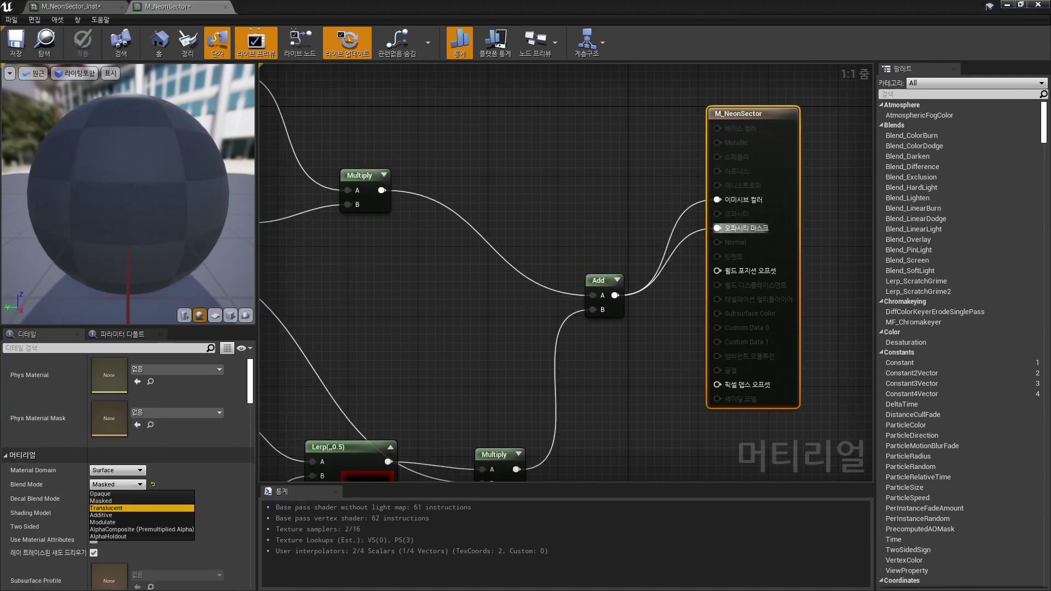
click(115, 509)
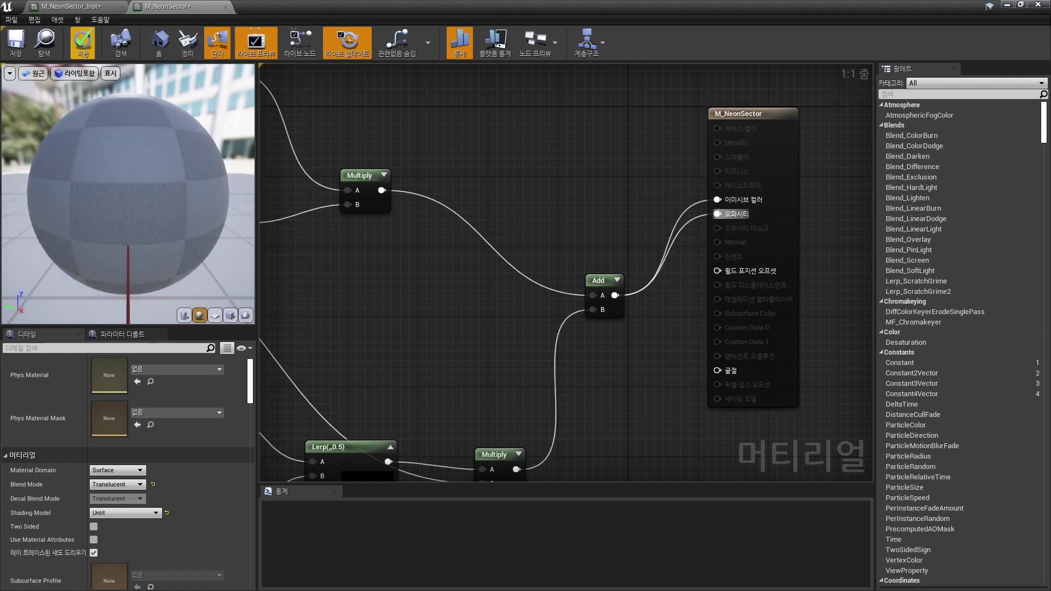
click(83, 42)
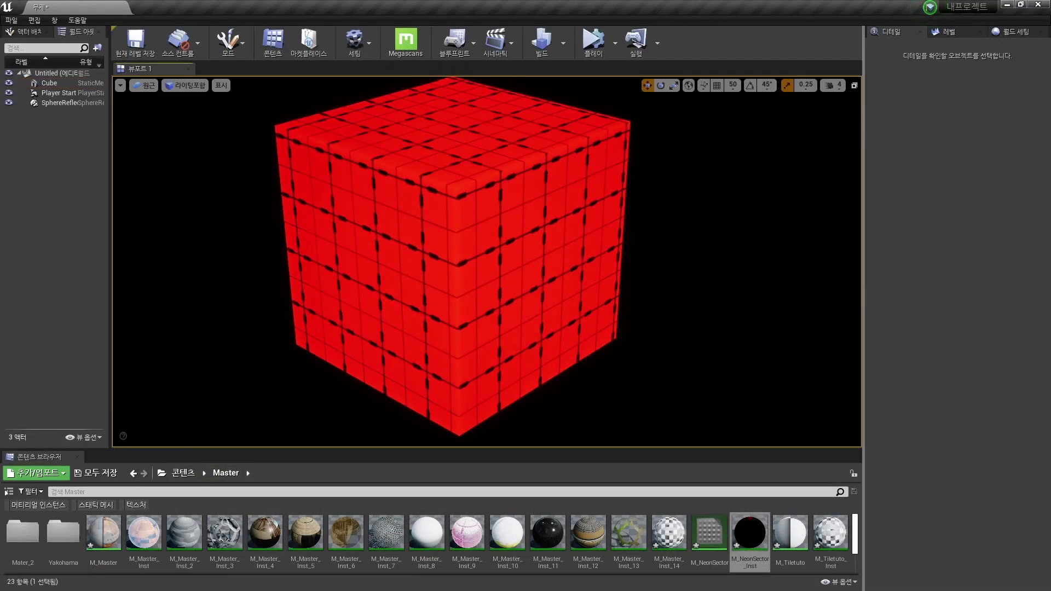
- Frame and orbit around the cube to inspect the translucent red result
click(453, 228)
key(f)
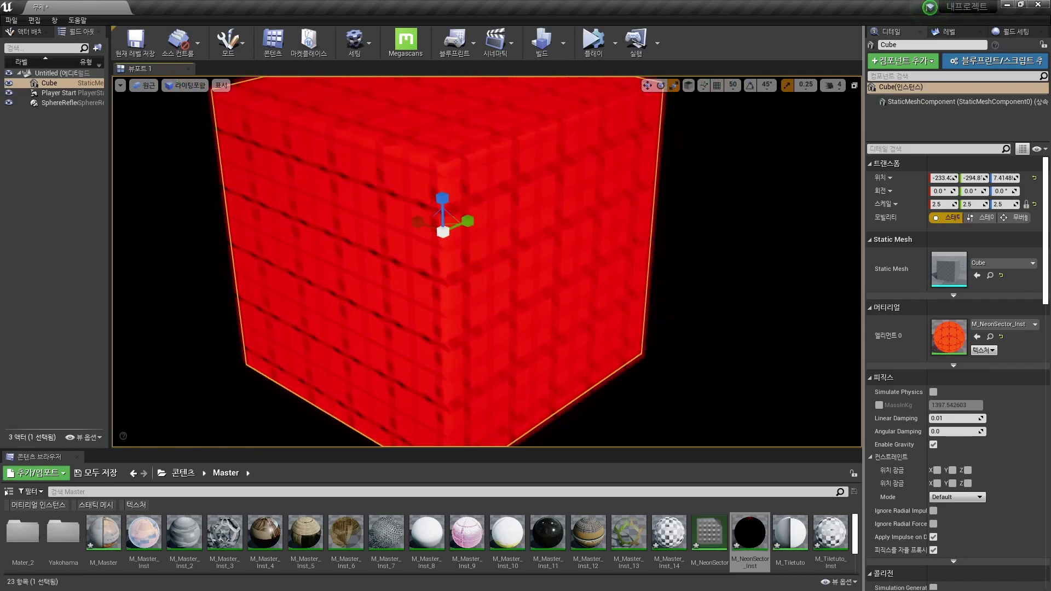
alt+drag(442, 218, 383, 230)
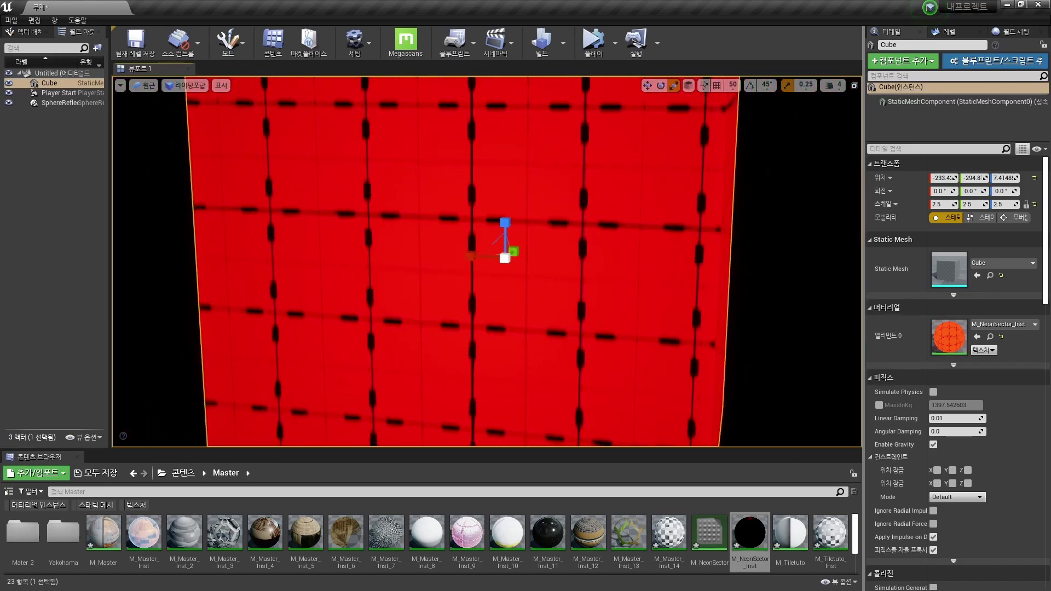
key(f)
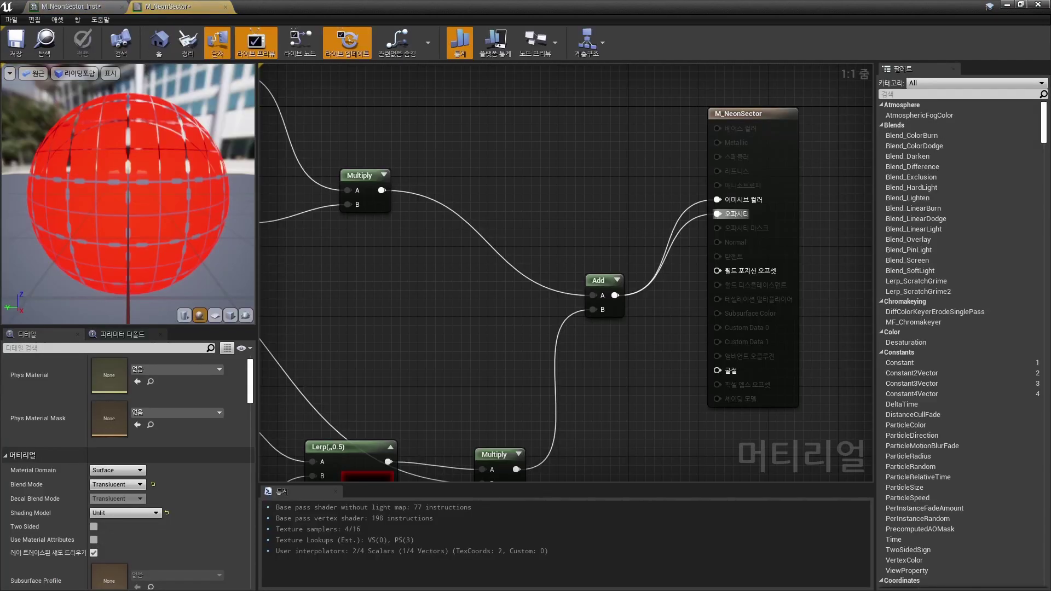
- In M_NeonSector, feed WorldAlignedTexture's XYZ Texture into a new 1-x node and save the material
double_click(457, 346)
scroll(651, 216, up, 3)
click(640, 198)
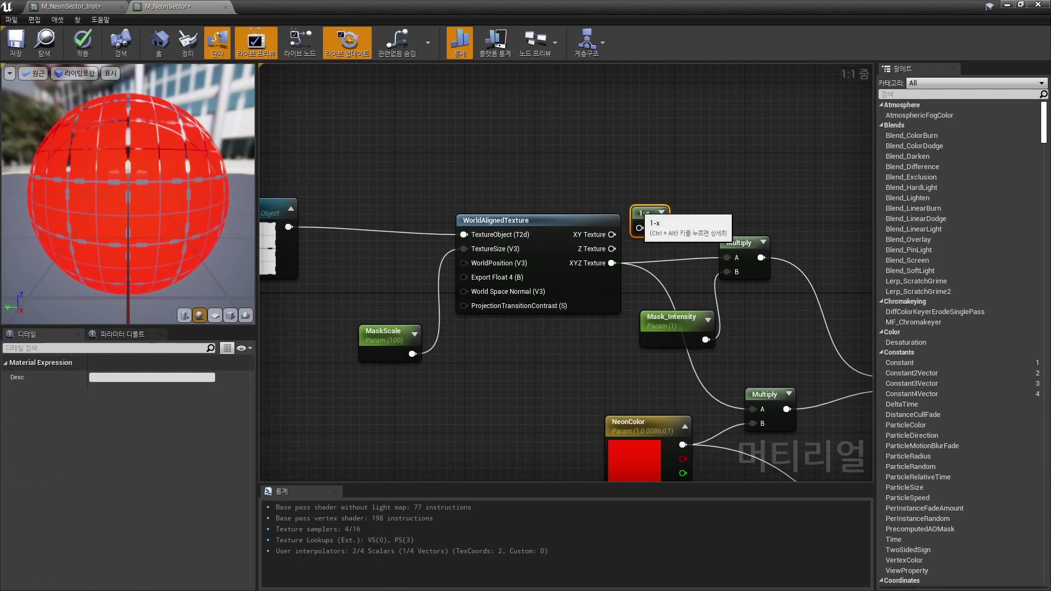
right_drag(654, 216, 565, 228)
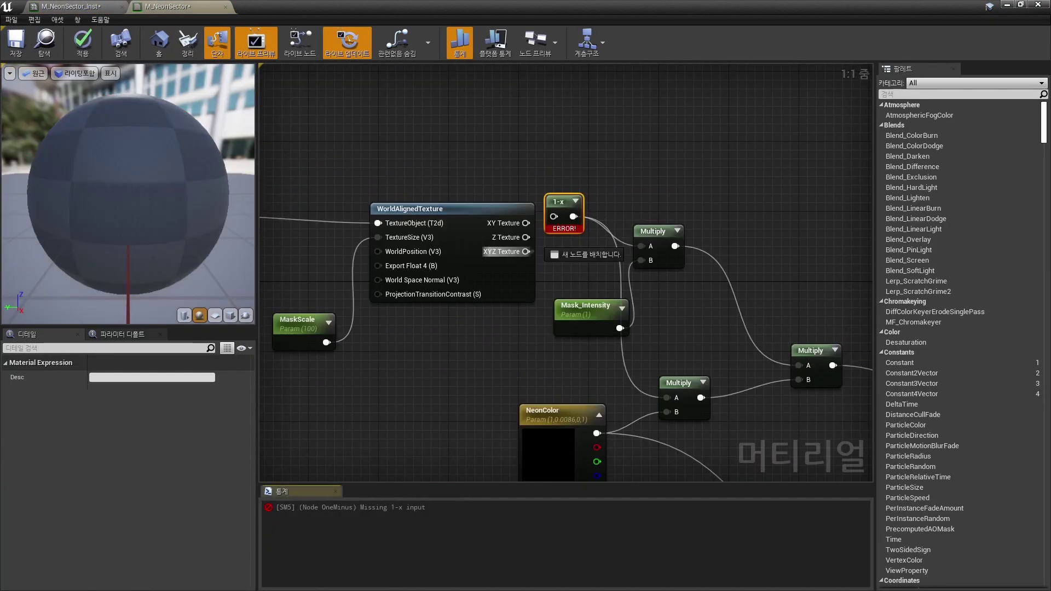
drag(554, 217, 567, 236)
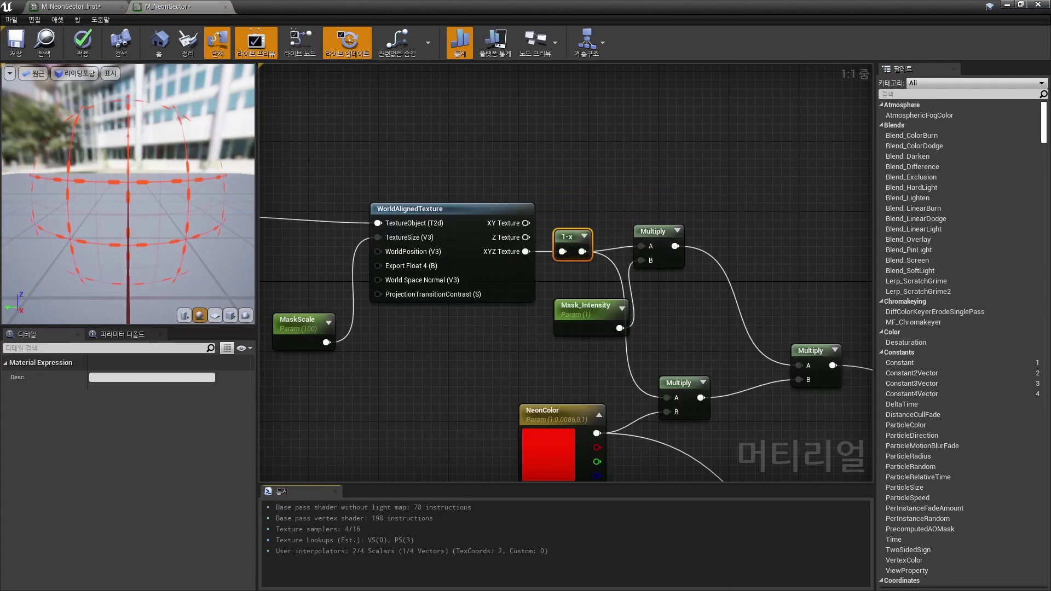
key(ctrl+s)
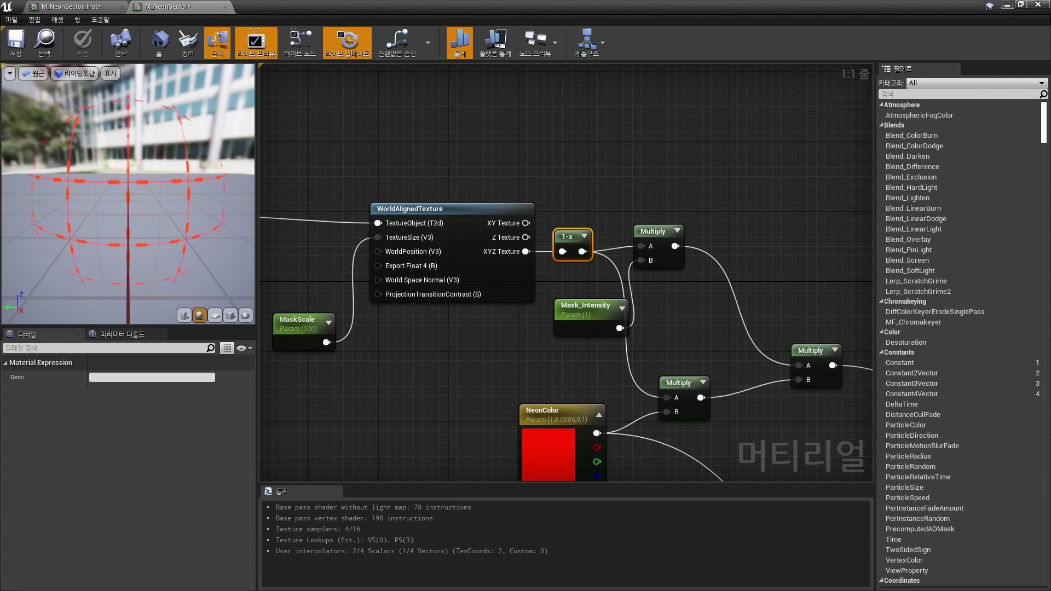
key(Escape)
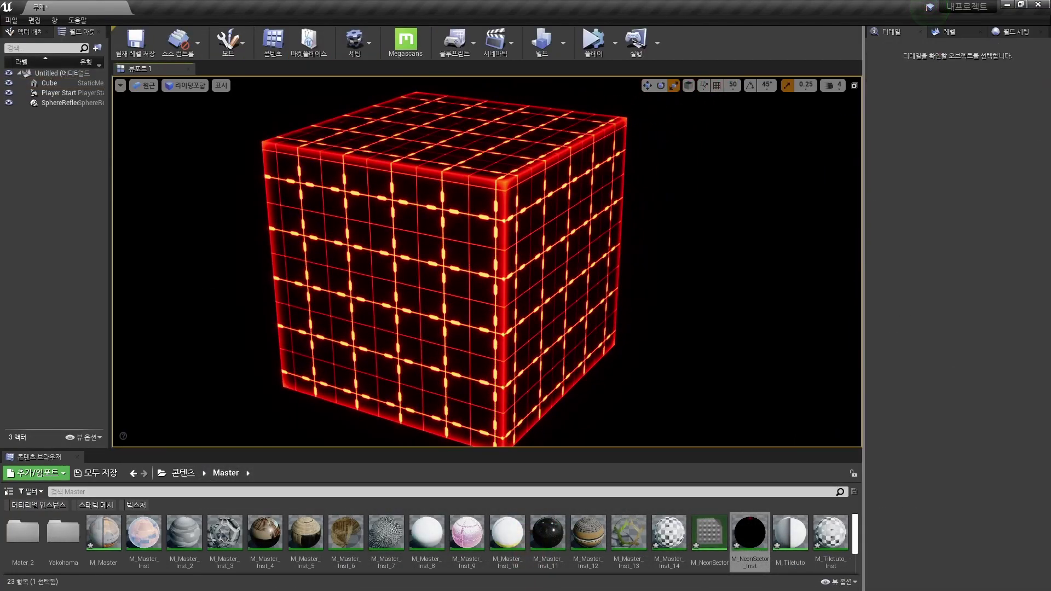
- Preview the cube full-screen, then open M_NeonSector_Inst and place its window beside the viewport
key(F11)
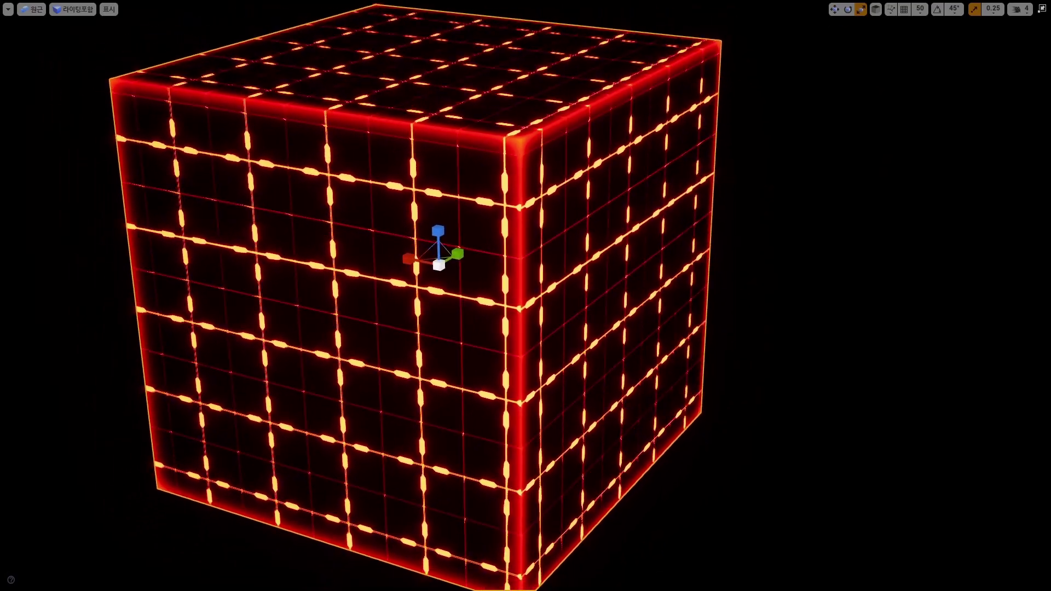
key(F11)
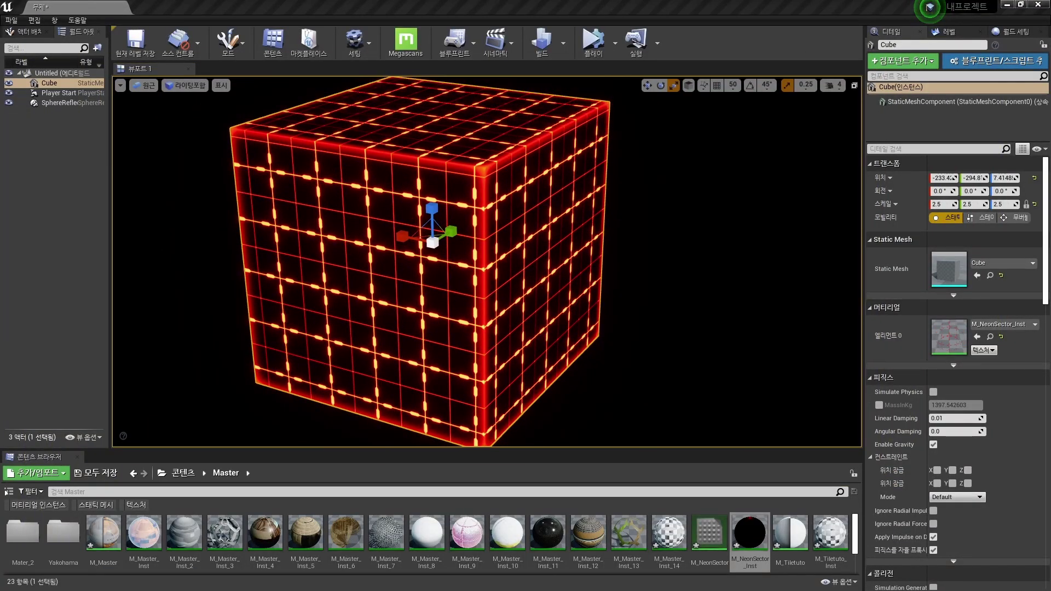
double_click(948, 336)
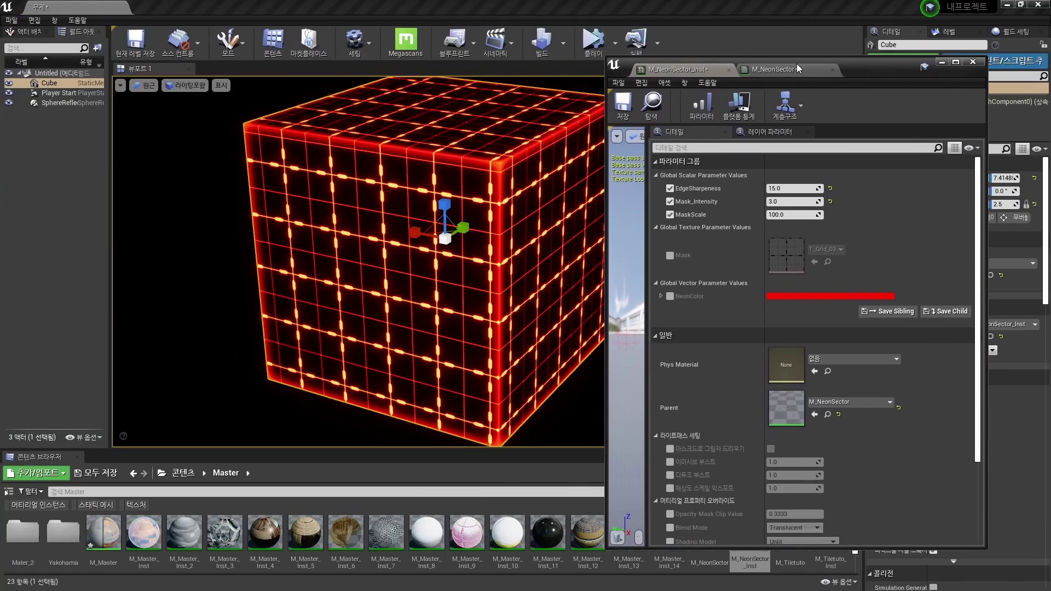
drag(796, 68, 840, 72)
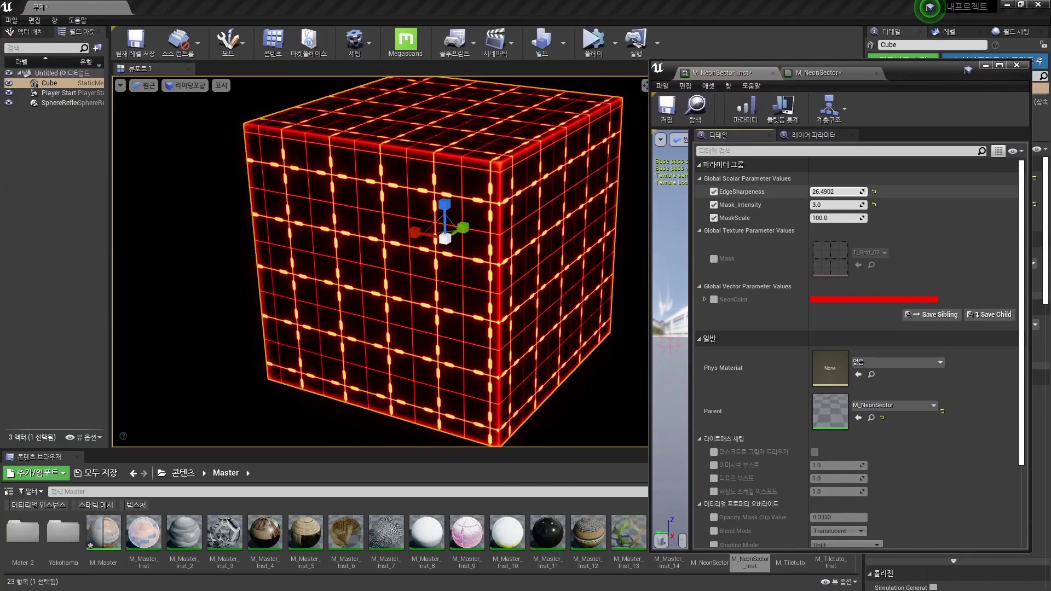
- Set EdgeSharpeness to about 10.44, Mask_Intensity to 5.0 and MaskScale to about 86.98
mouse_move(837, 192)
mouse_down()
mouse_move(799, 191)
mouse_move(832, 191)
mouse_up()
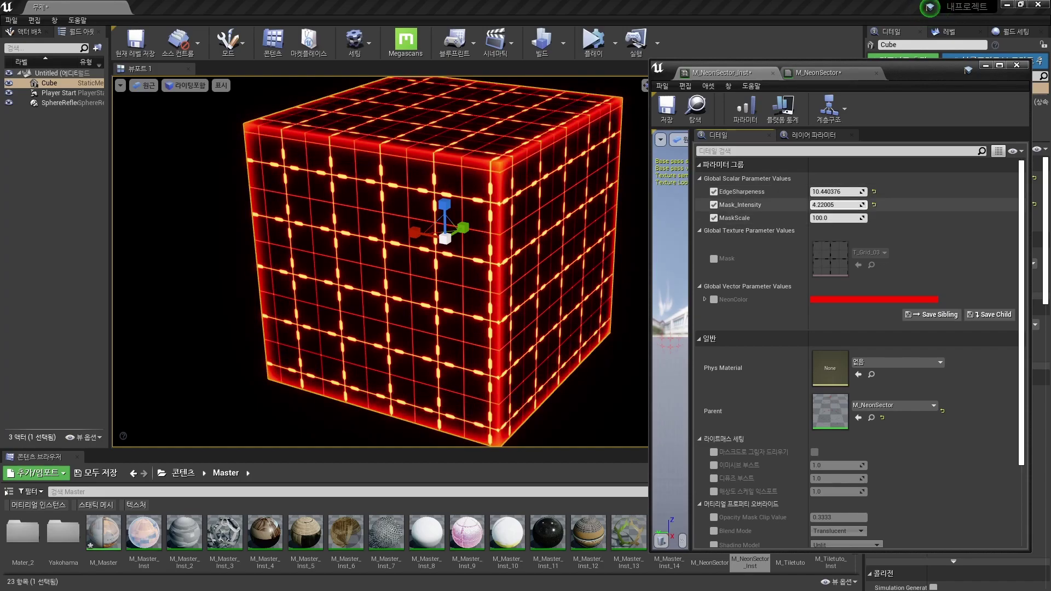
mouse_move(837, 205)
mouse_down()
mouse_move(804, 205)
mouse_move(821, 205)
mouse_up()
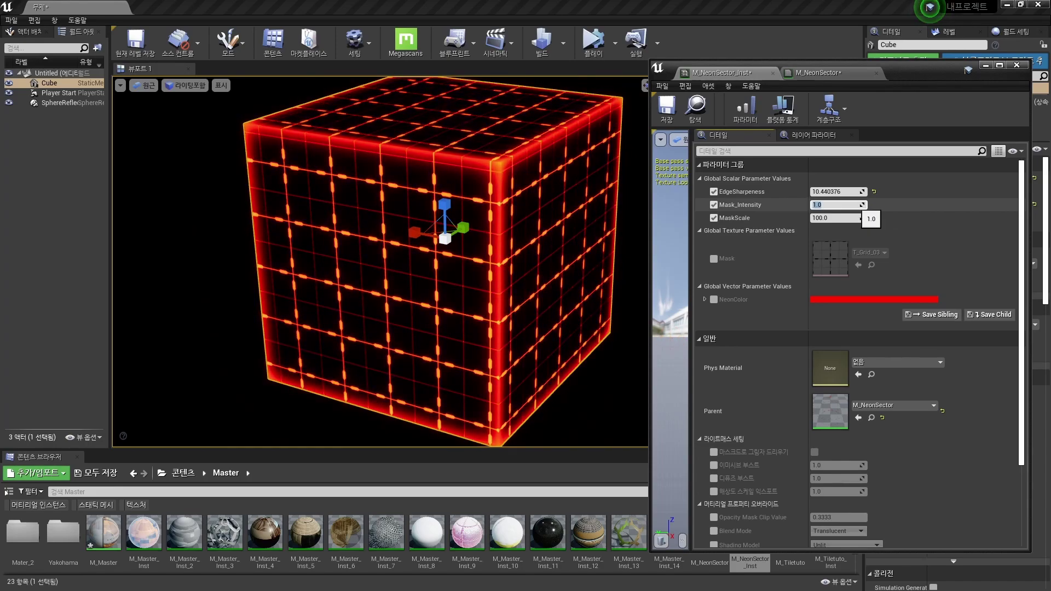
text(0.5)
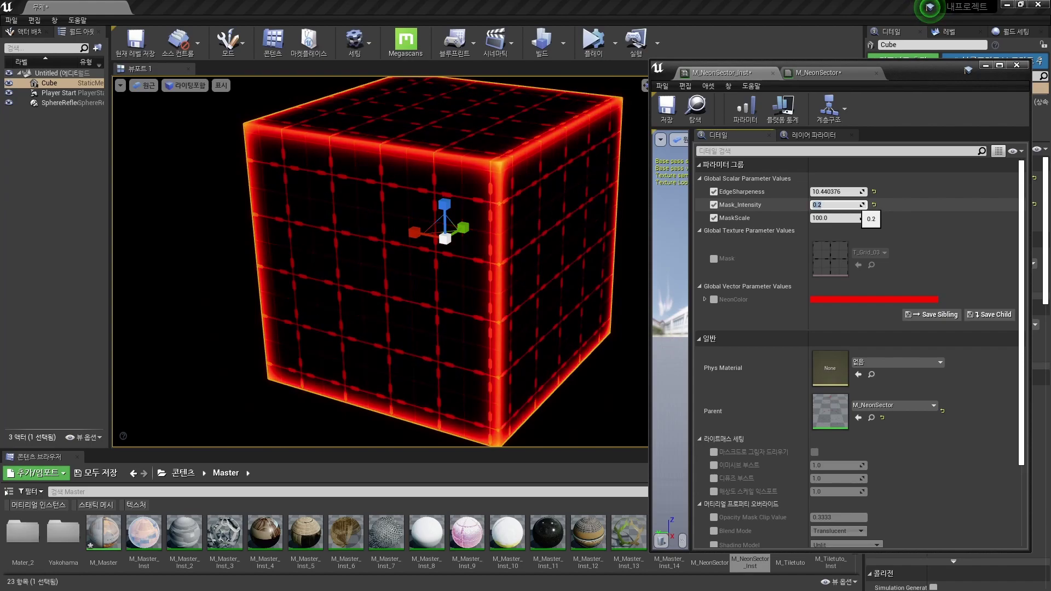
key(BackSpace)
text(13.0)
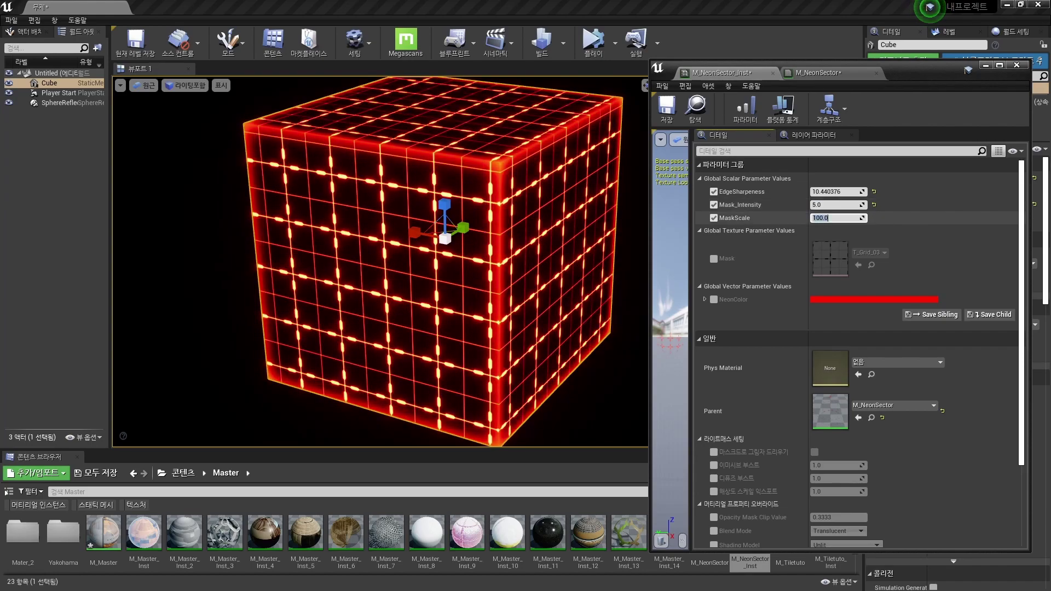
mouse_move(834, 218)
mouse_down()
mouse_move(777, 218)
mouse_move(876, 218)
mouse_move(859, 217)
mouse_up()
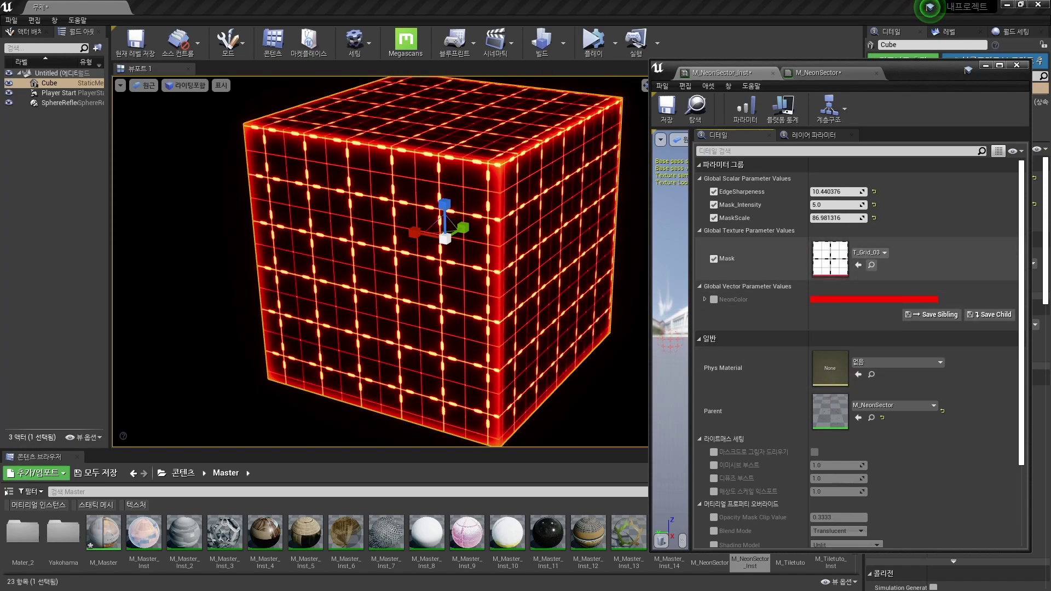
- Try T_Grid_02, T_Grid_03, T_Grid_05 and T_Grid_01 as the Mask texture
click(871, 265)
drag(466, 531, 829, 259)
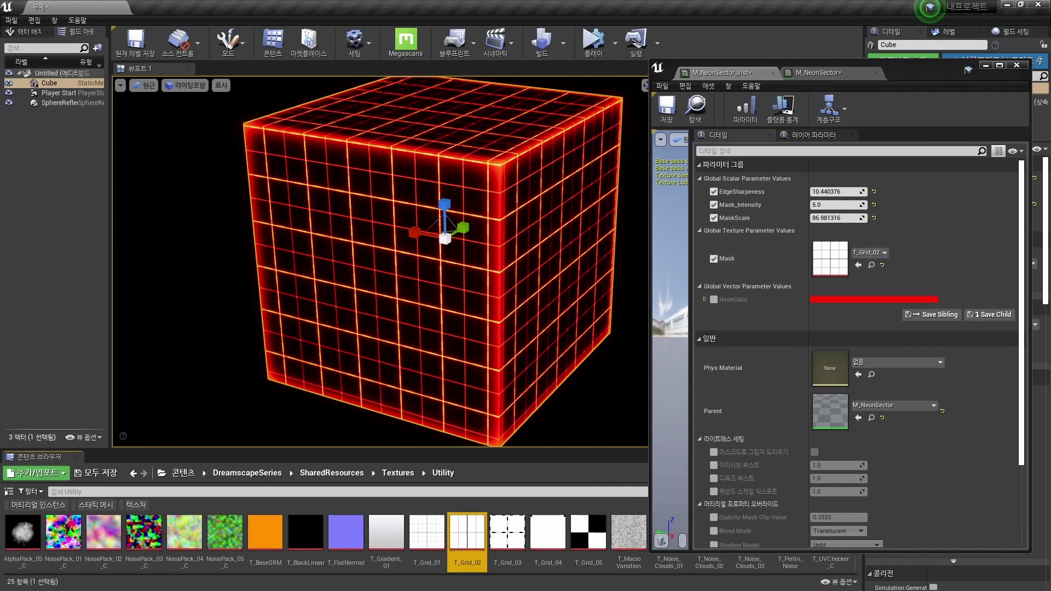
key(Escape)
drag(438, 273, 437, 306)
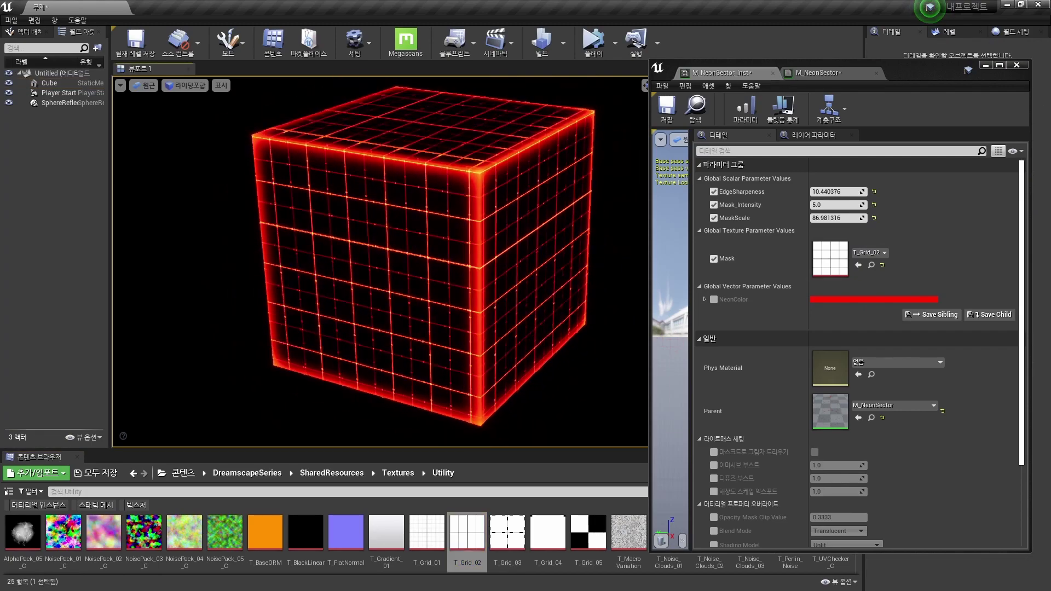
drag(507, 530, 830, 258)
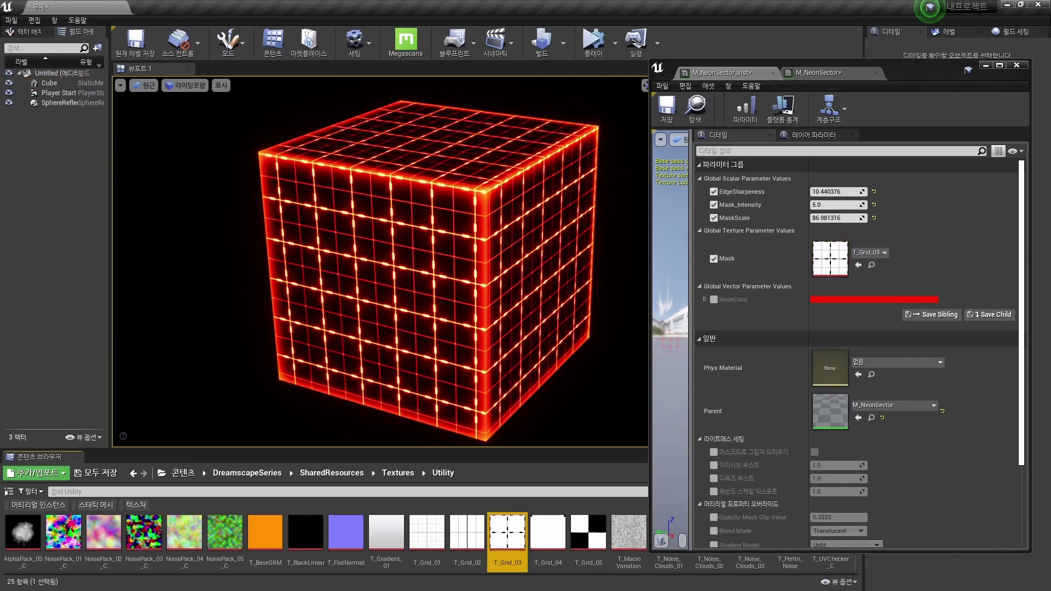
drag(588, 531, 830, 258)
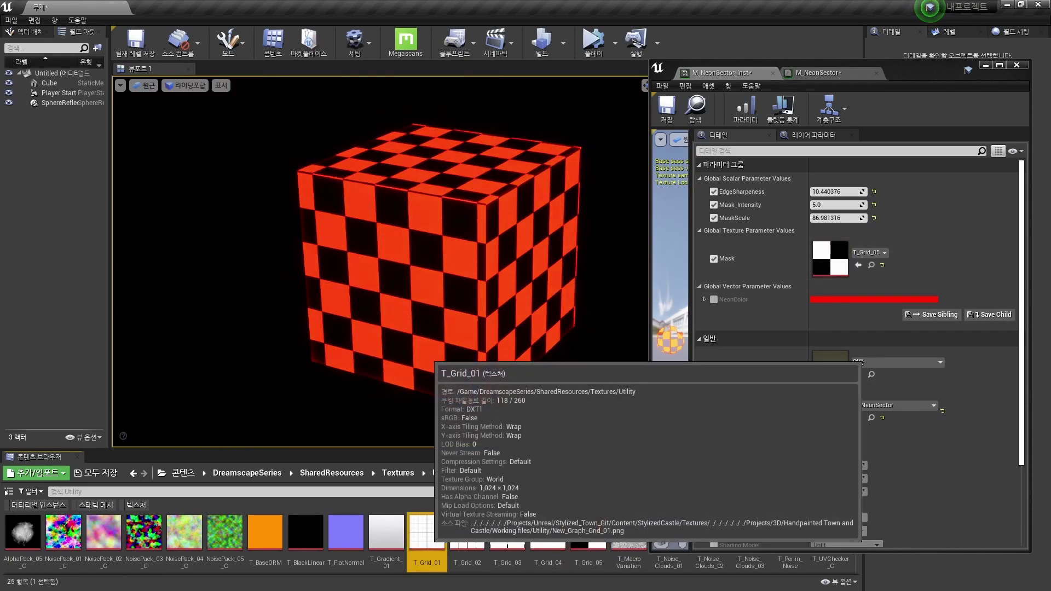
drag(427, 530, 829, 258)
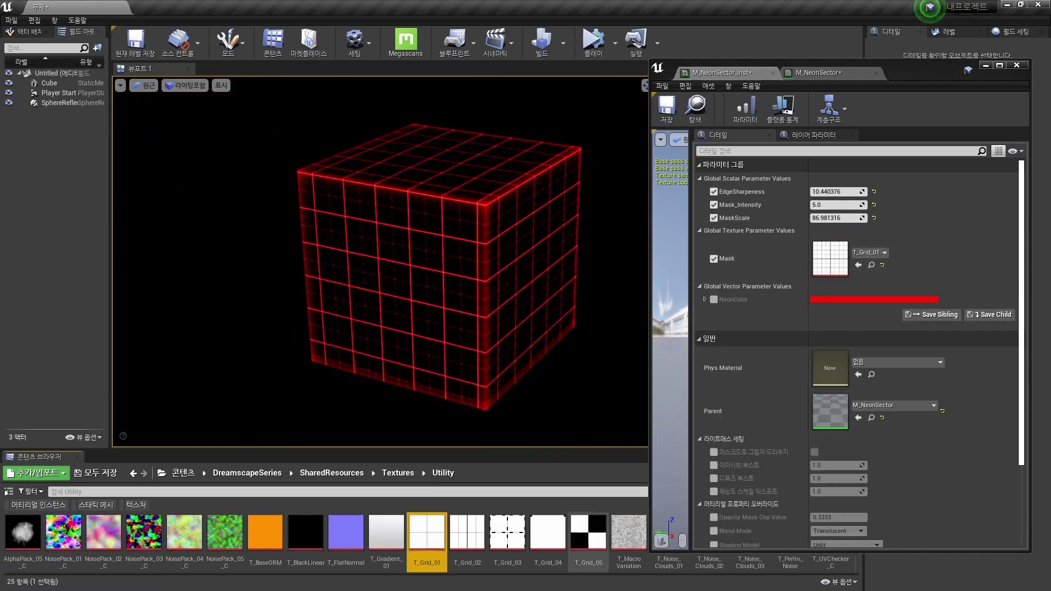
- Try T_MacroVariation as the Mask texture and move the instance editor aside
scroll(426, 526, down, 1)
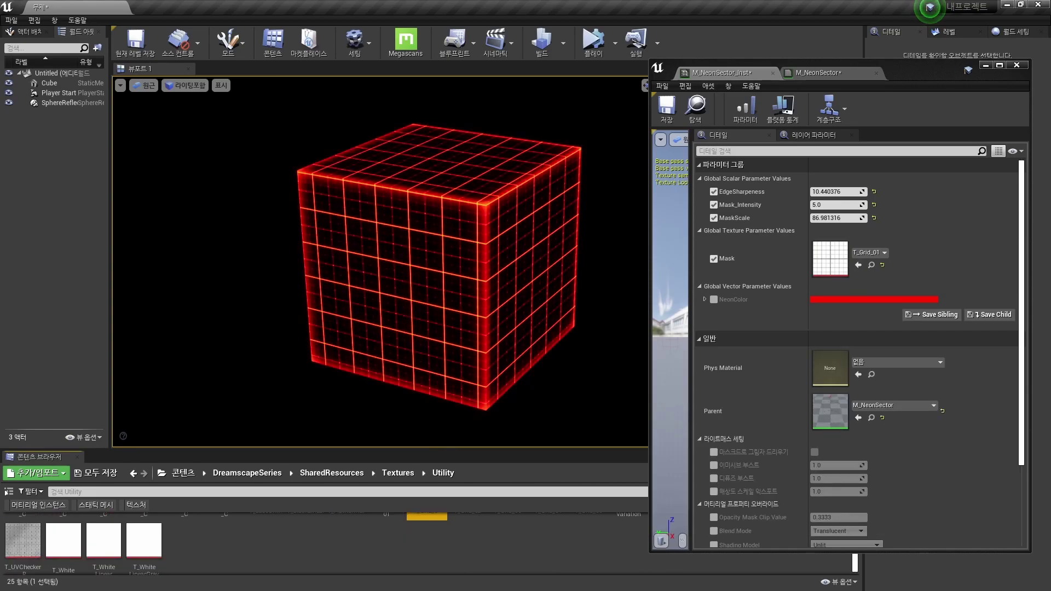
scroll(589, 539, up, 1)
scroll(589, 539, down, 1)
scroll(588, 539, up, 1)
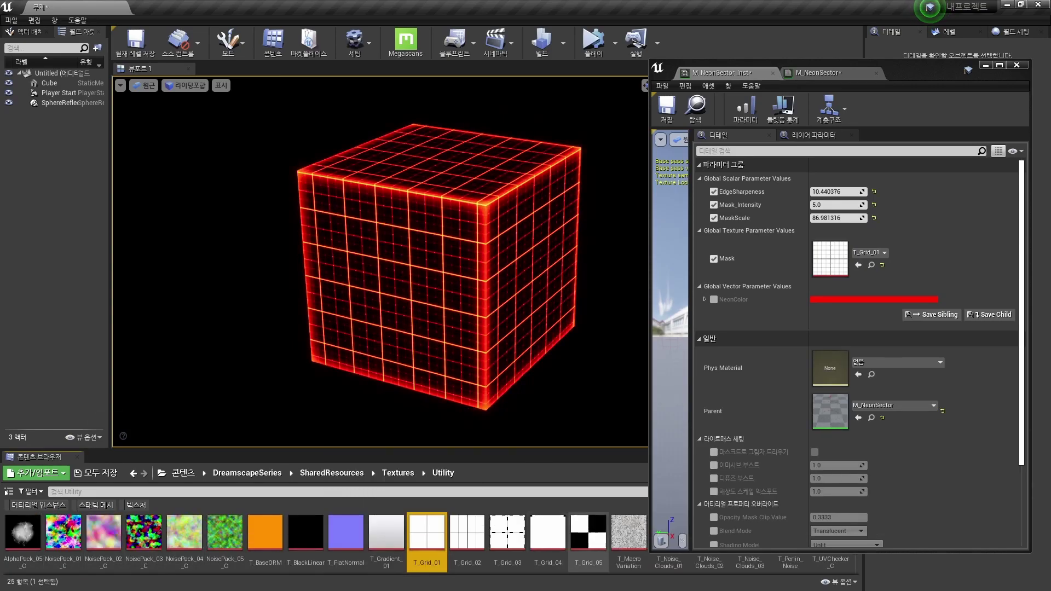
drag(628, 532, 829, 259)
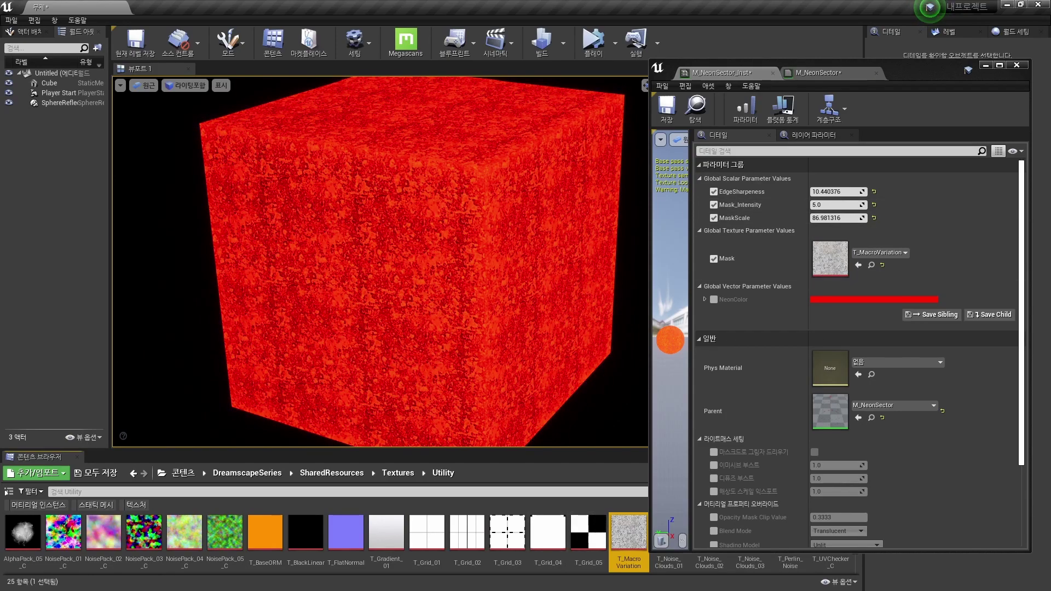
drag(931, 72, 944, 31)
- Try T_Noise_Clouds_02, T_Perlin_Noise, T_Gradient_01 and the UV checker texture as the Mask
drag(709, 532, 843, 217)
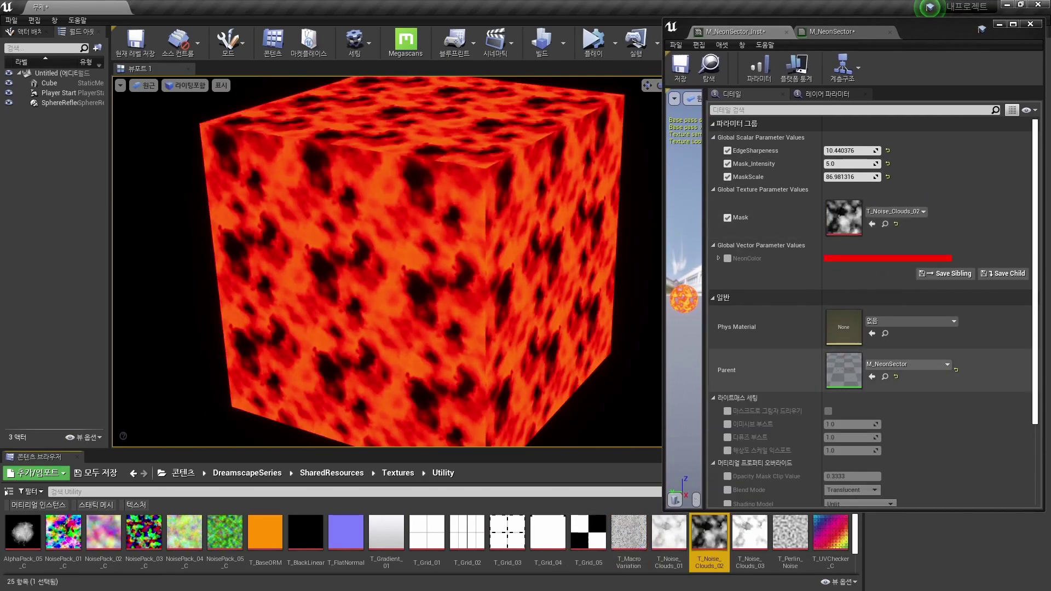
drag(790, 532, 844, 217)
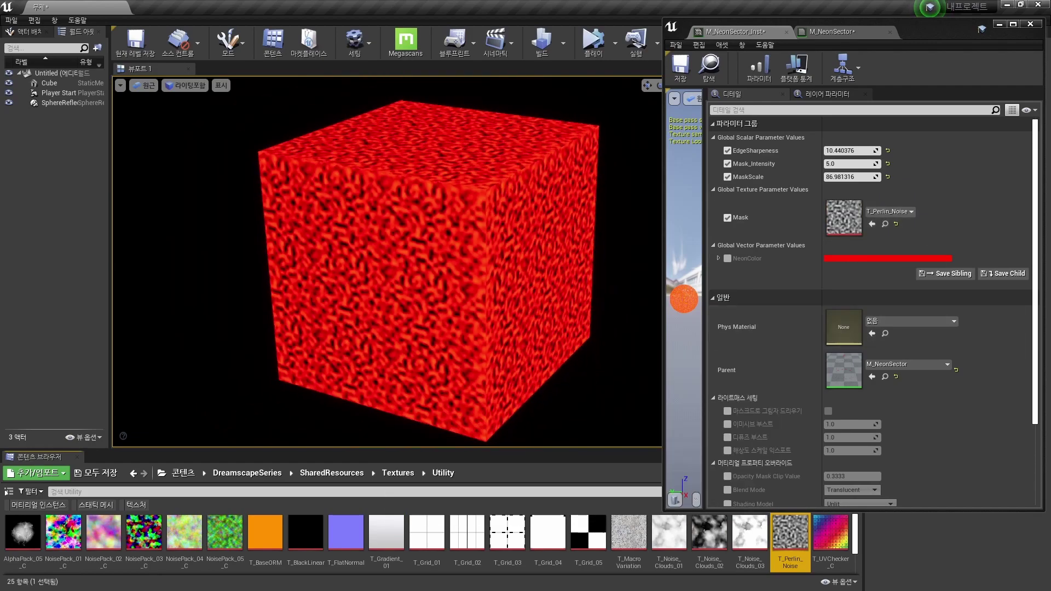
drag(386, 532, 843, 217)
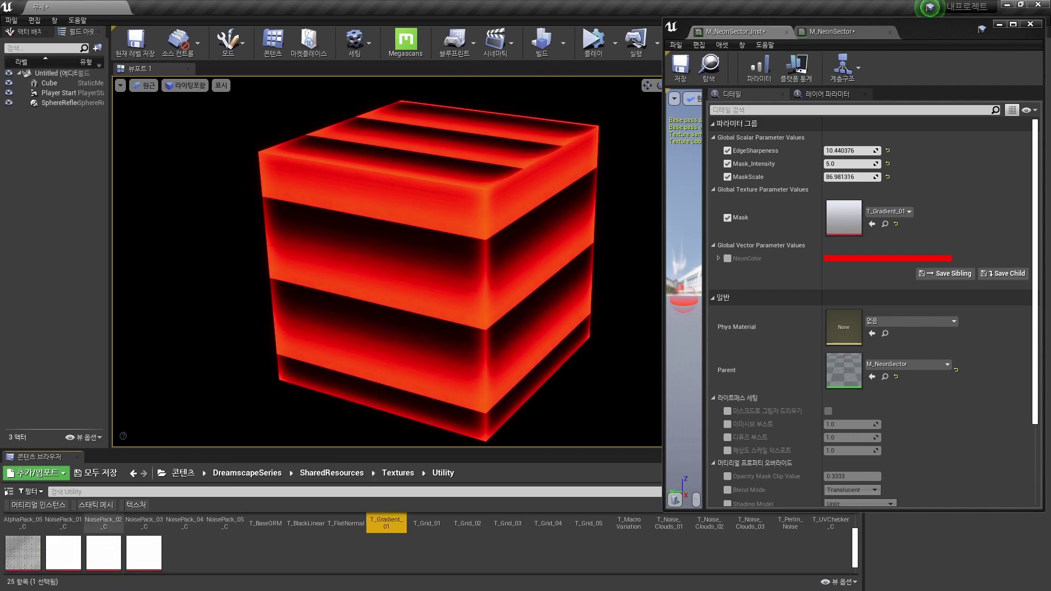
drag(23, 539, 844, 217)
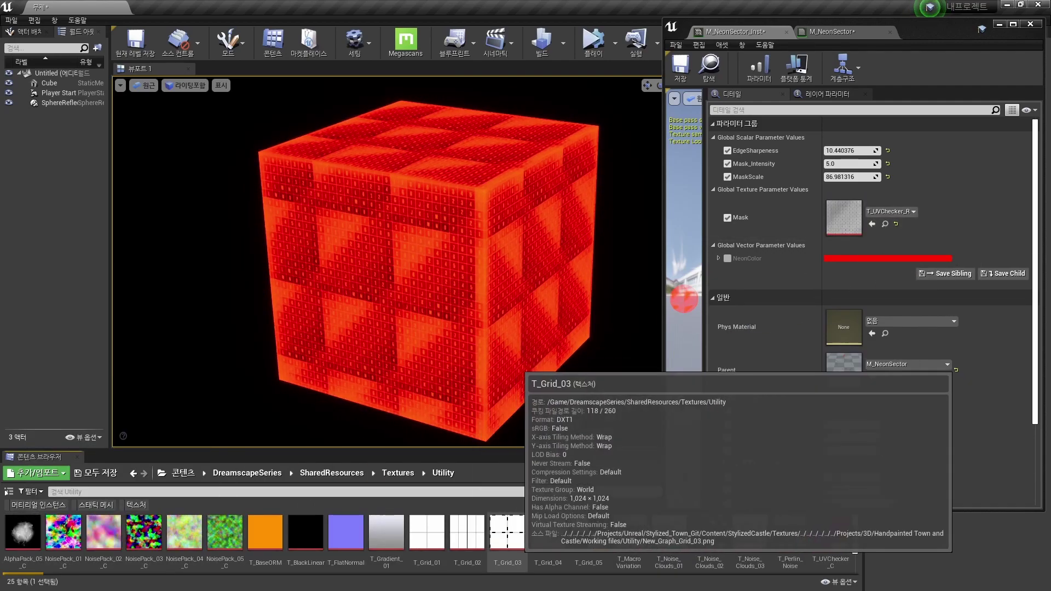
- Settle on T_Grid_03 as the Mask, close the instance editor and reselect the cube
mouse_move(467, 533)
mouse_down()
mouse_move(759, 301)
mouse_move(843, 219)
mouse_up()
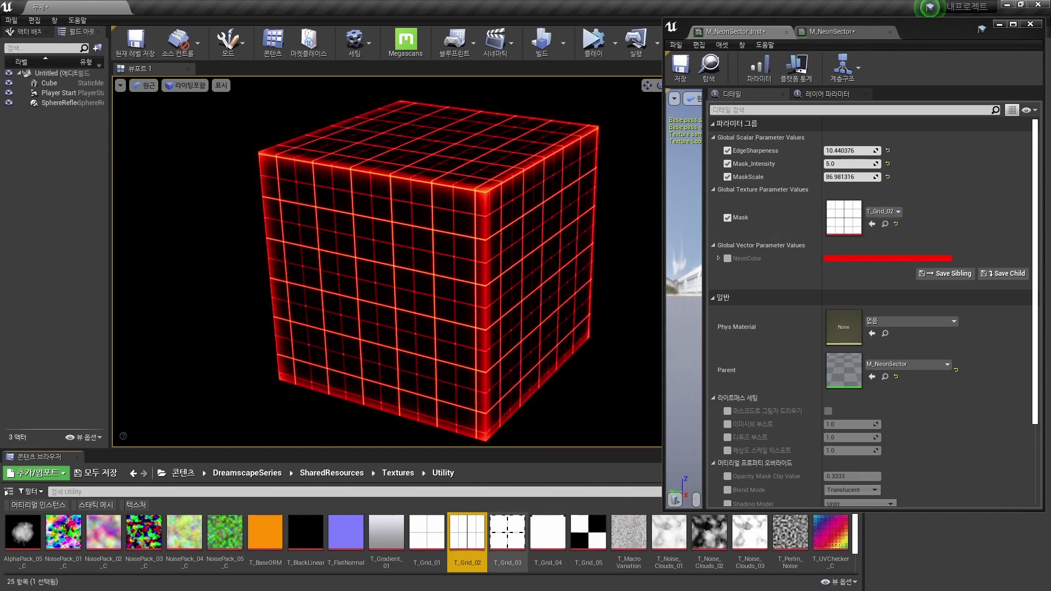
drag(507, 531, 843, 217)
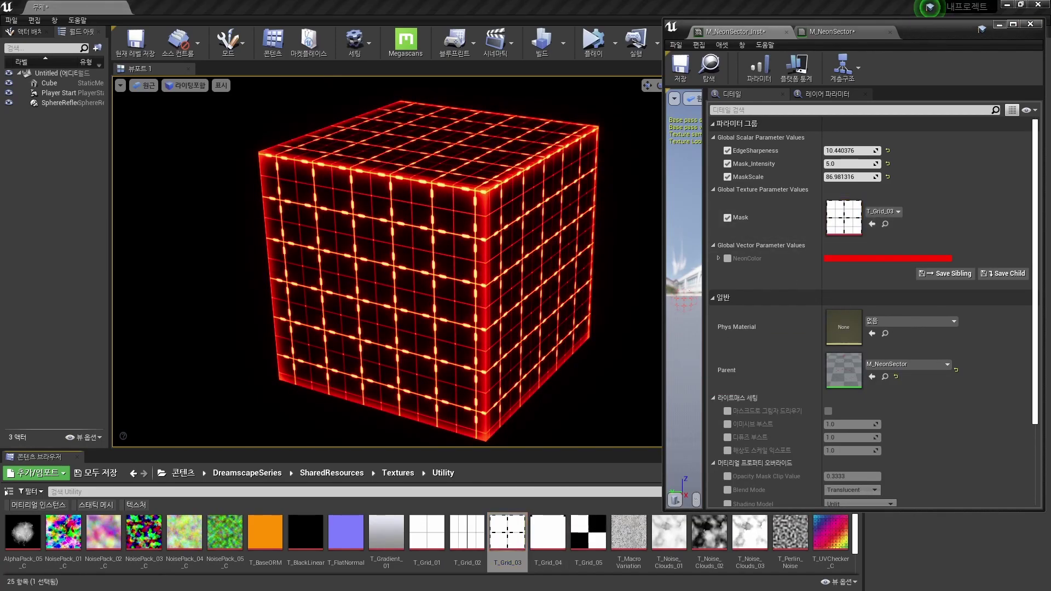
click(999, 24)
click(542, 405)
- Stretch the cube along X with the scale gizmo, reshaping it into a tall red grid box
right_drag(487, 262, 471, 246)
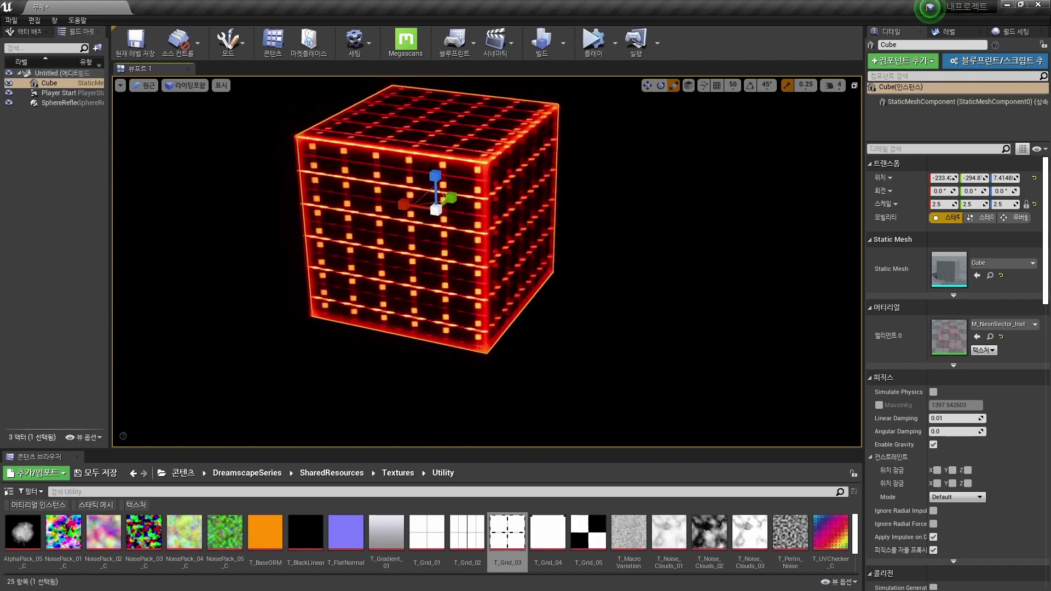
drag(438, 230, 383, 237)
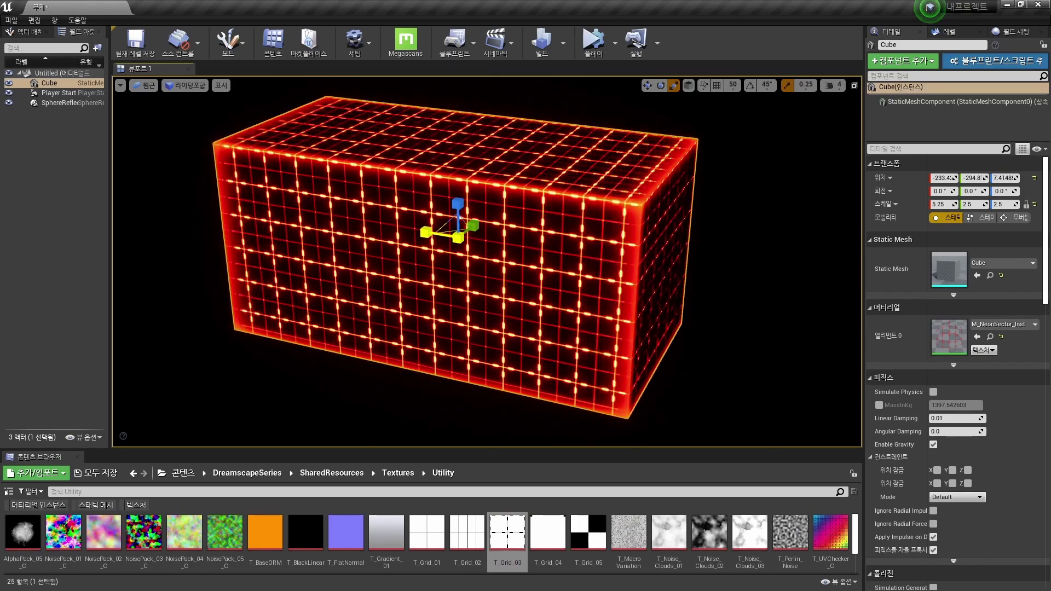
drag(739, 394, 711, 383)
click(487, 257)
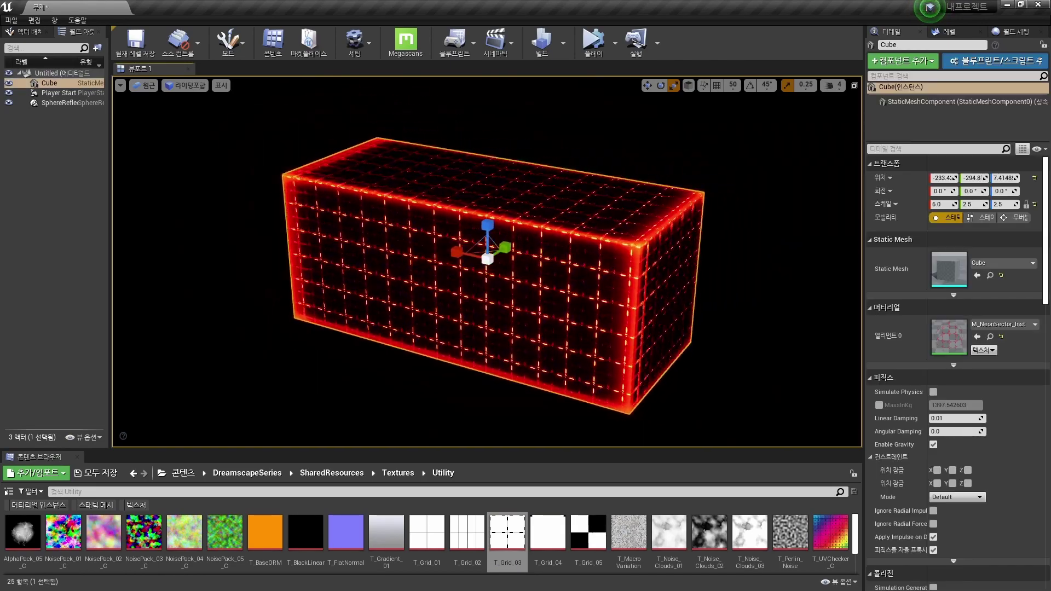
right_drag(487, 258, 471, 241)
scroll(526, 258, down, 3)
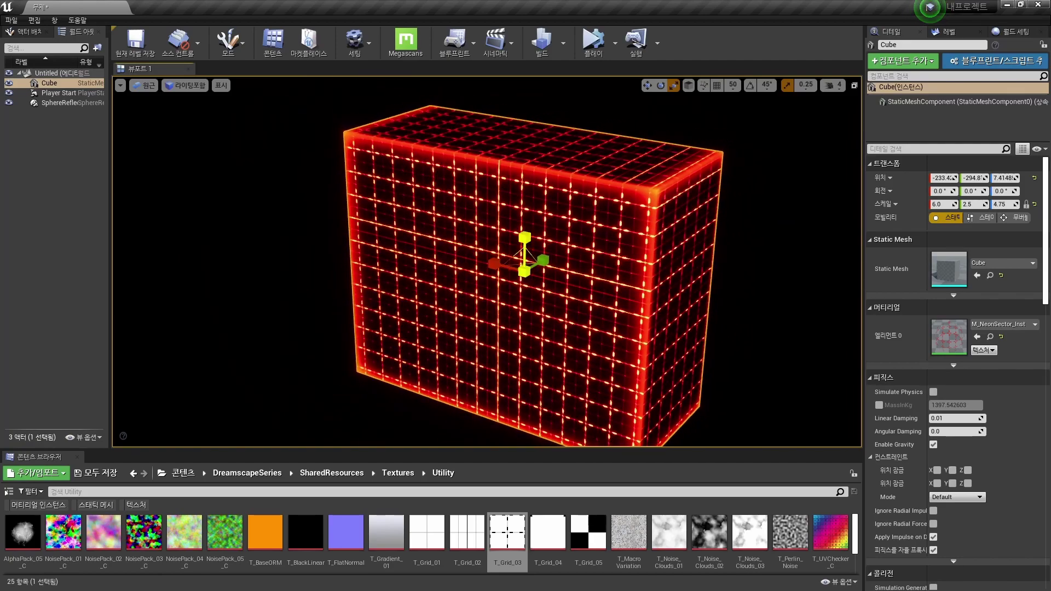
drag(544, 262, 534, 265)
scroll(525, 257, up, 2)
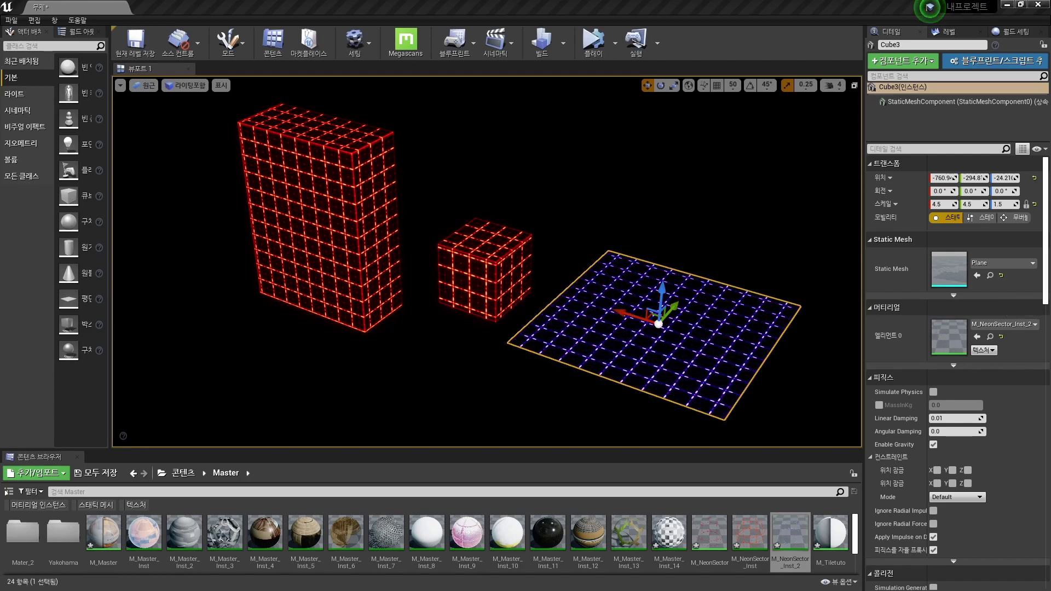
- Move the blue grid plane under the two red boxes and lower it beneath them
shift+drag(658, 323, 541, 410)
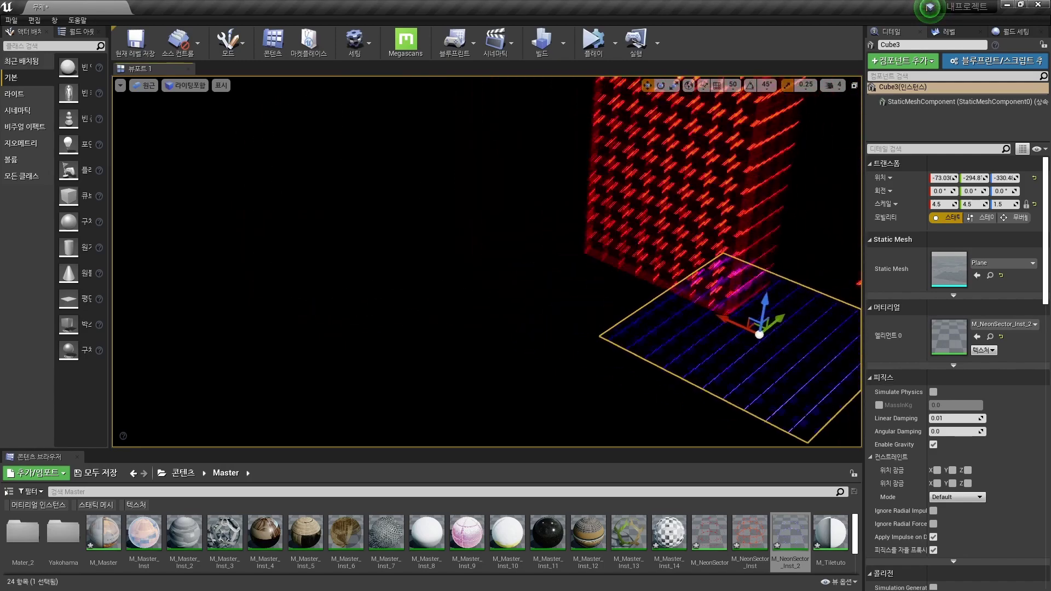
right_drag(542, 411, 569, 443)
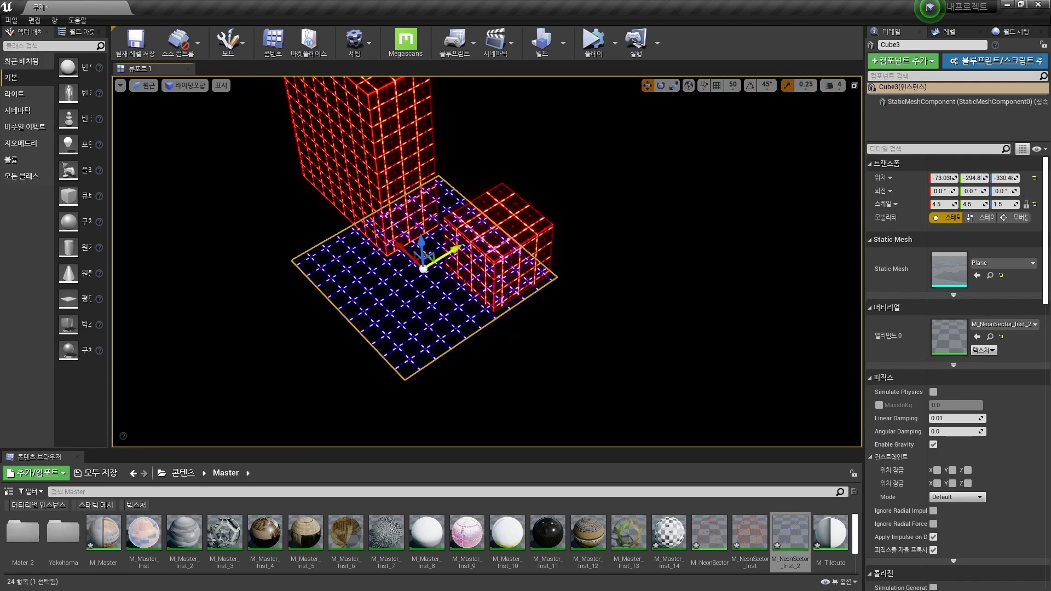
mouse_move(424, 268)
mouse_down()
mouse_move(424, 200)
mouse_move(438, 175)
mouse_up()
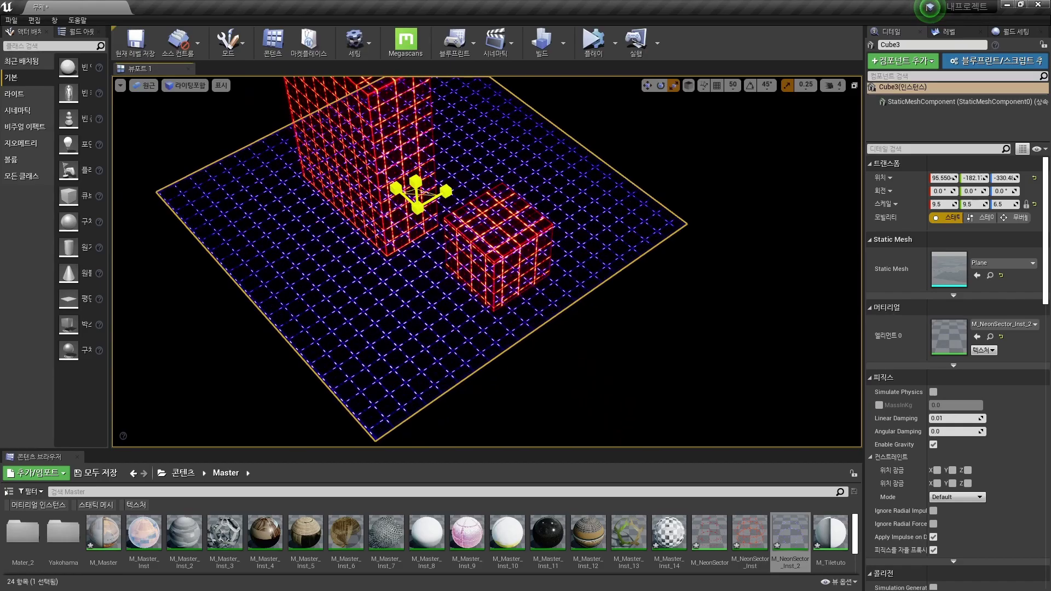
key(w)
mouse_move(438, 273)
right_down()
mouse_move(416, 247)
mouse_move(383, 246)
right_up()
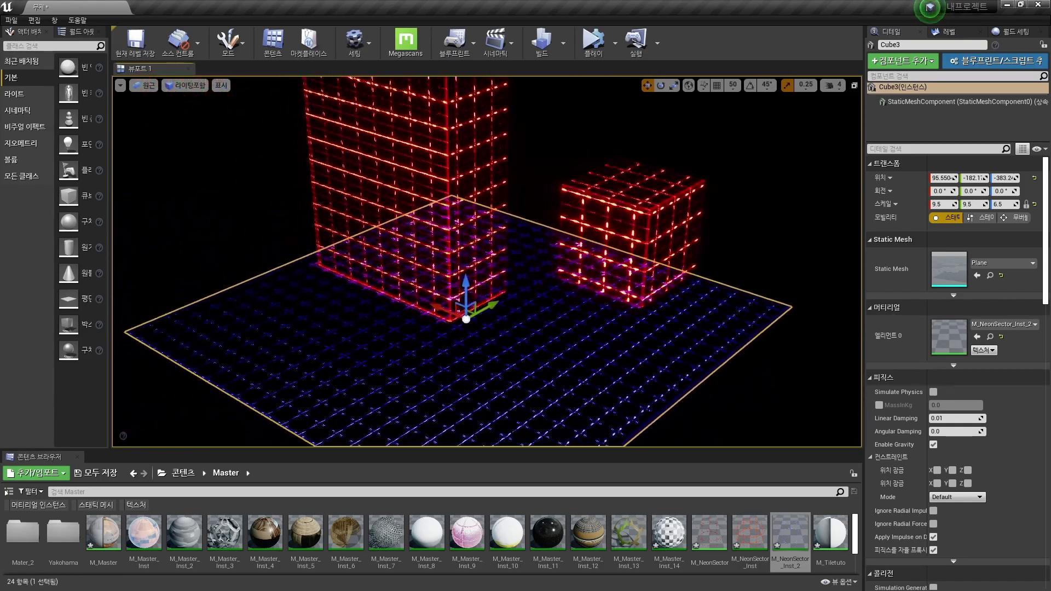
- Raise the floor plane to the box bottoms and view the scene full-screen
key(Escape)
click(492, 394)
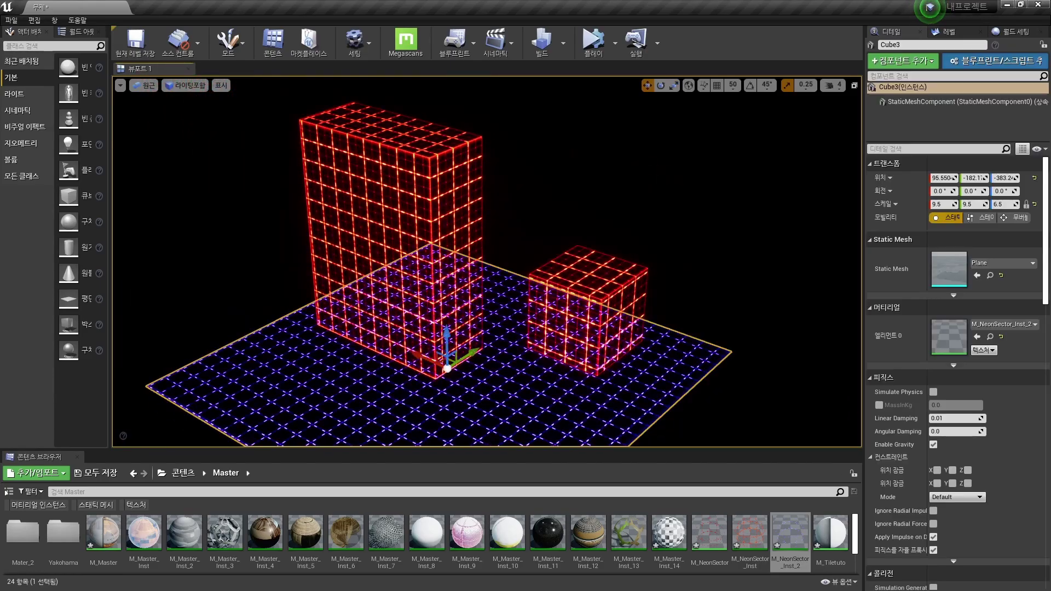
drag(446, 341, 446, 307)
key(Escape)
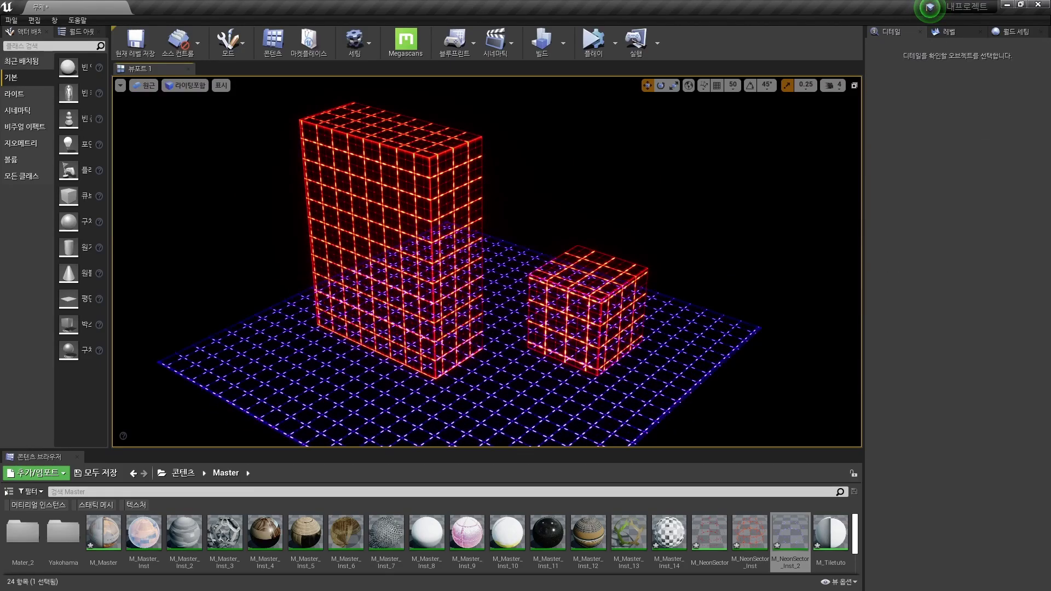
right_drag(487, 263, 503, 263)
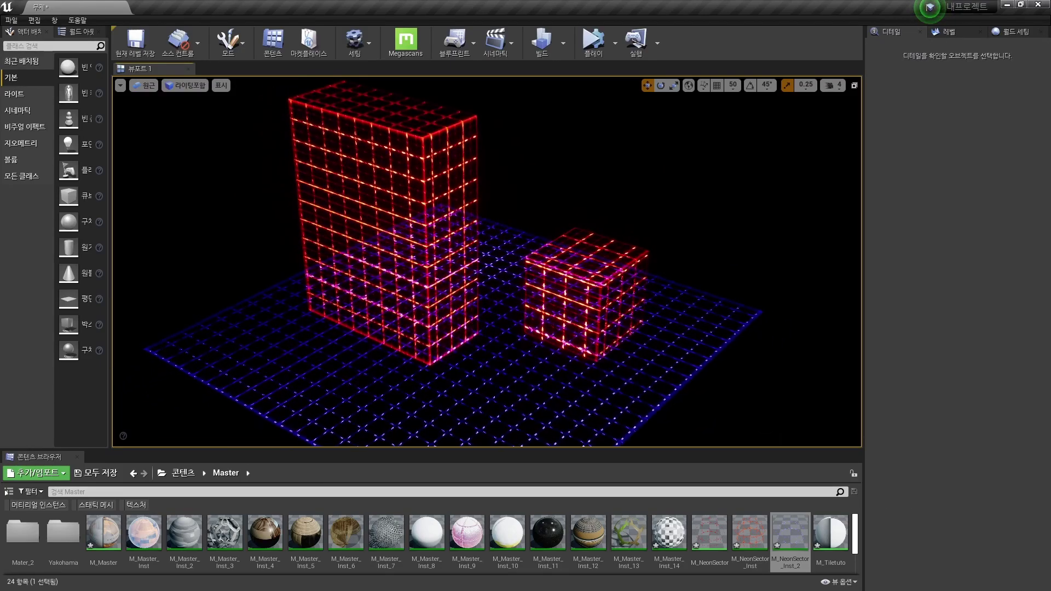
key(F11)
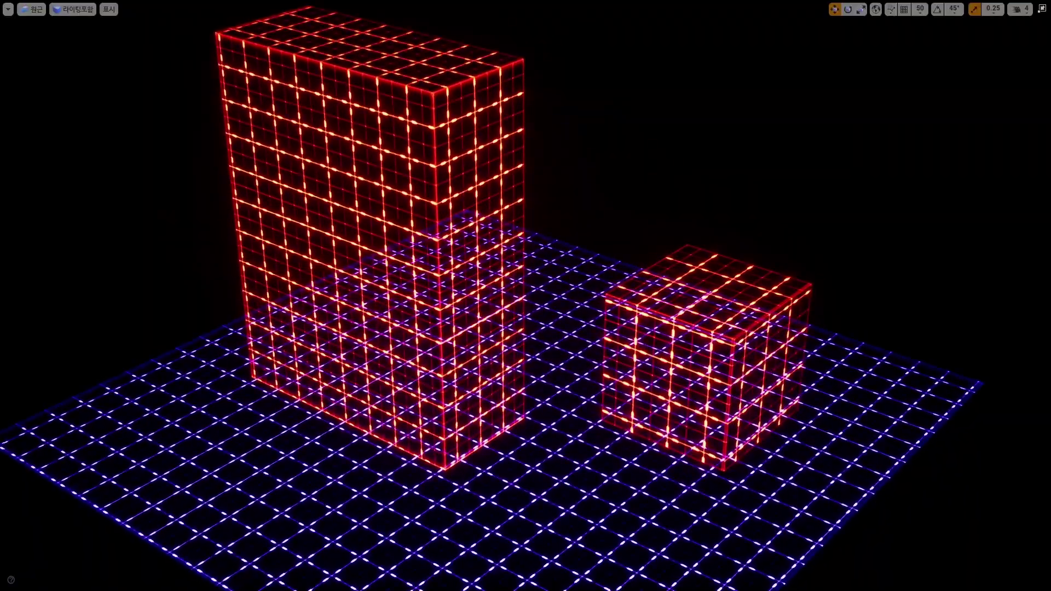
- Move the small red box left and toward the camera
right_drag(525, 296, 553, 296)
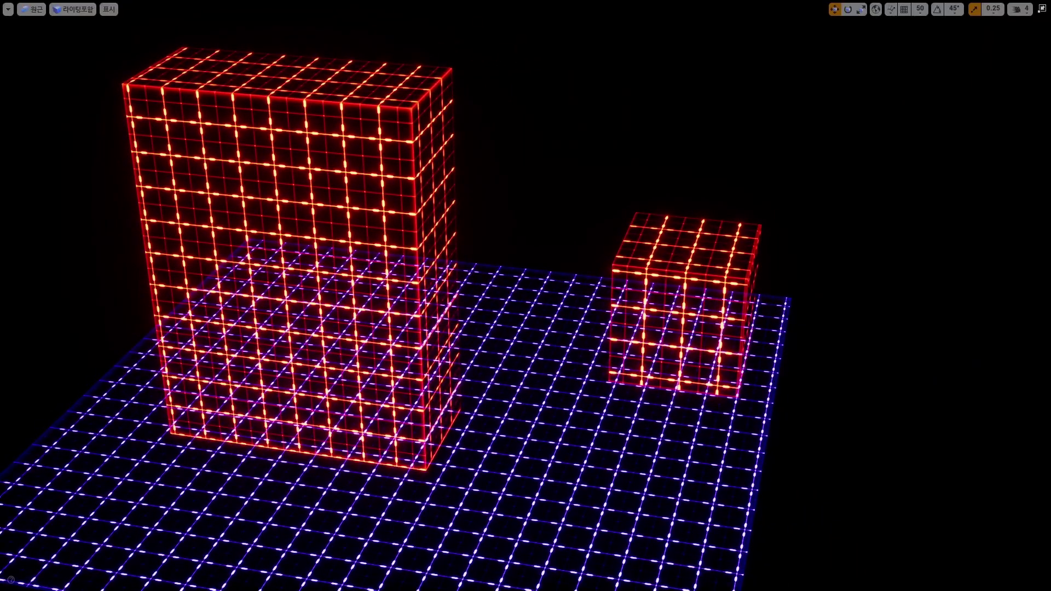
click(678, 285)
drag(678, 284, 576, 329)
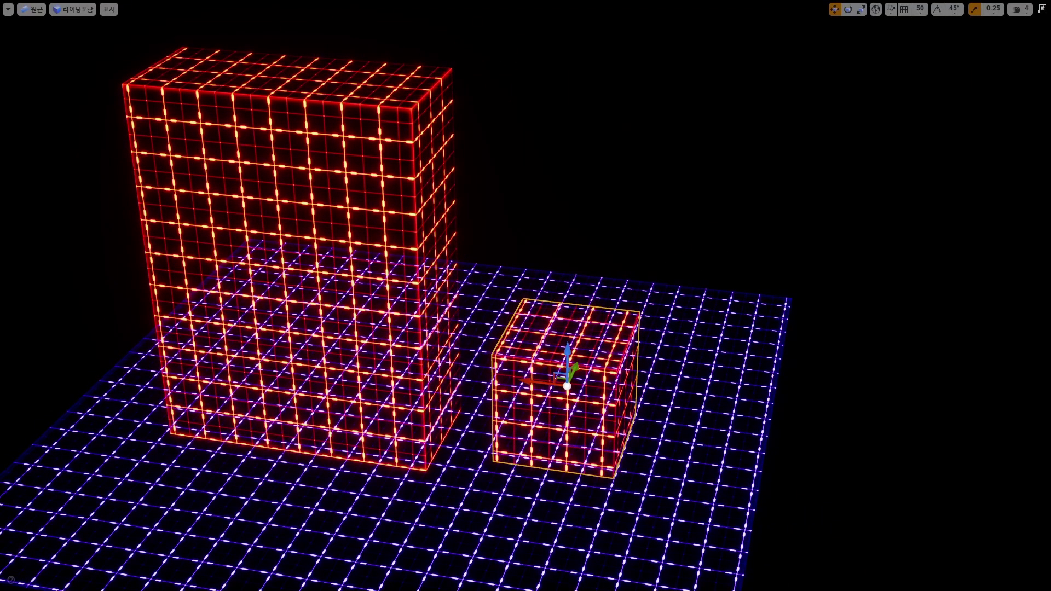
- Rotate the tall box around its vertical axis and view the result full-screen
click(306, 283)
mouse_move(307, 284)
right_down()
mouse_move(328, 283)
mouse_move(328, 263)
right_up()
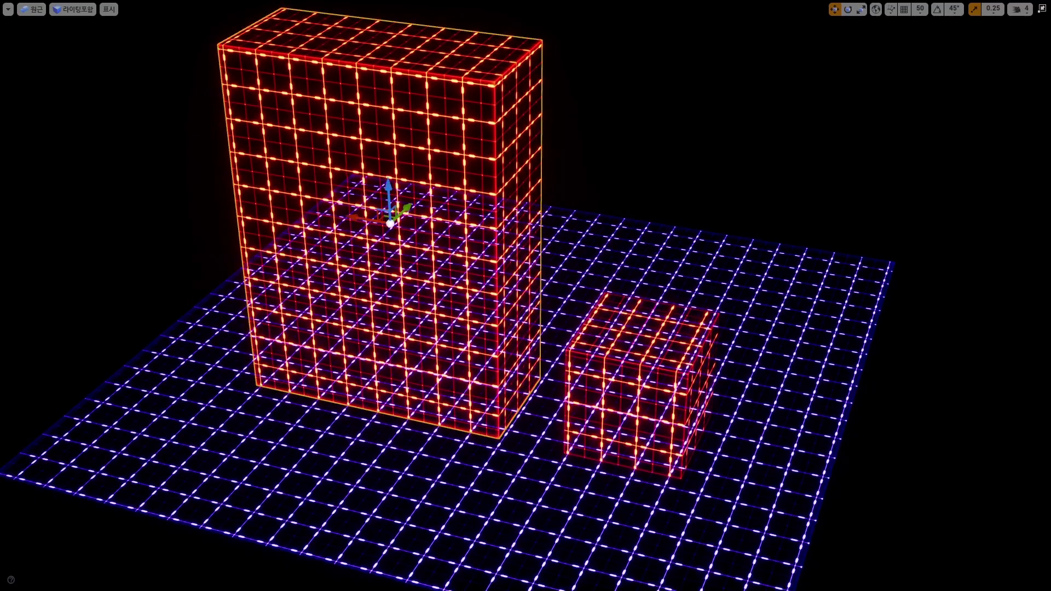
drag(405, 248, 372, 248)
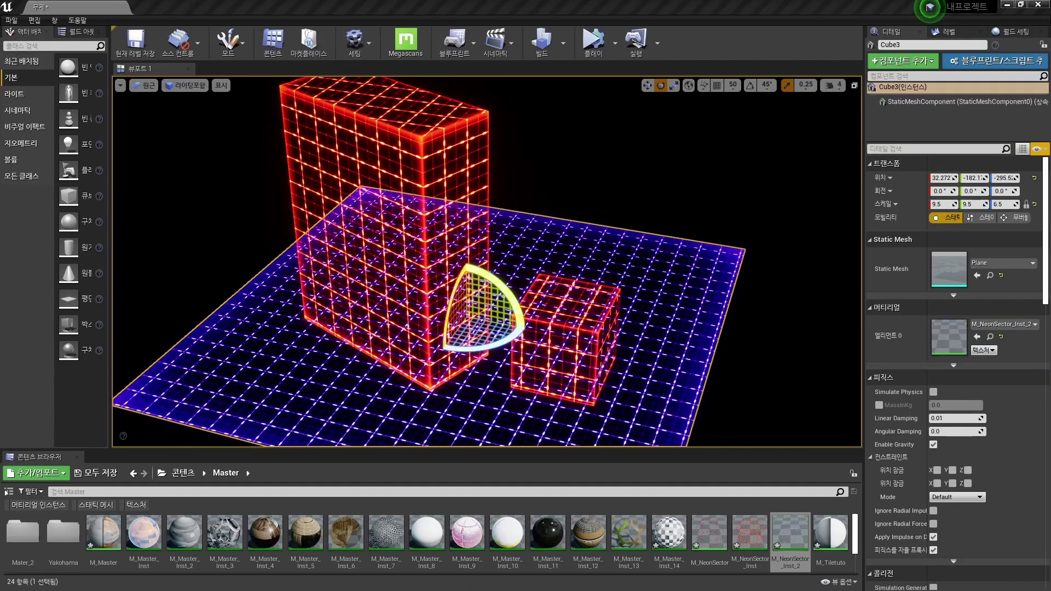
key(Escape)
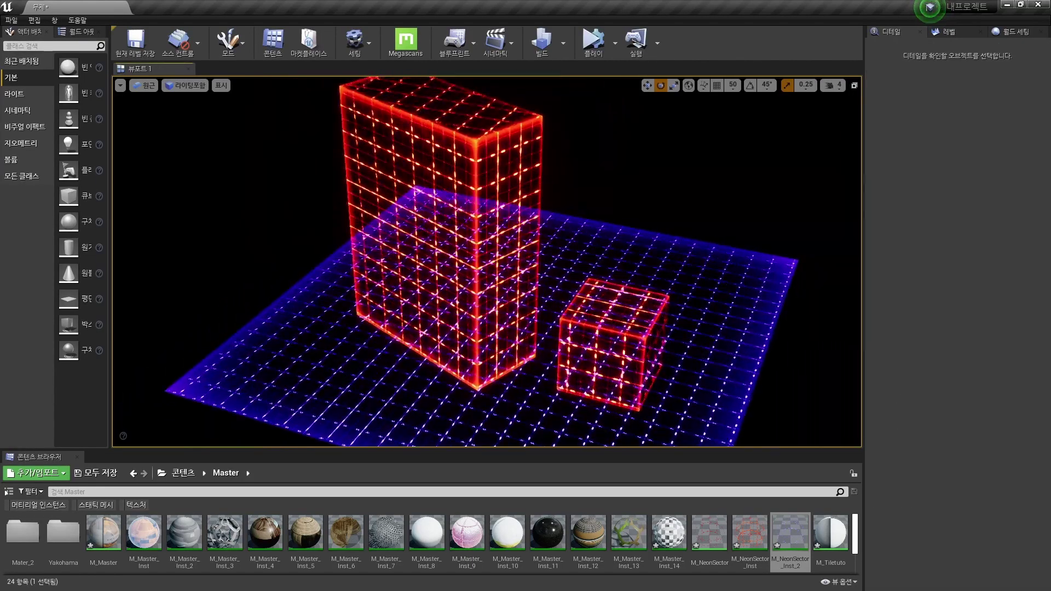
key(F11)
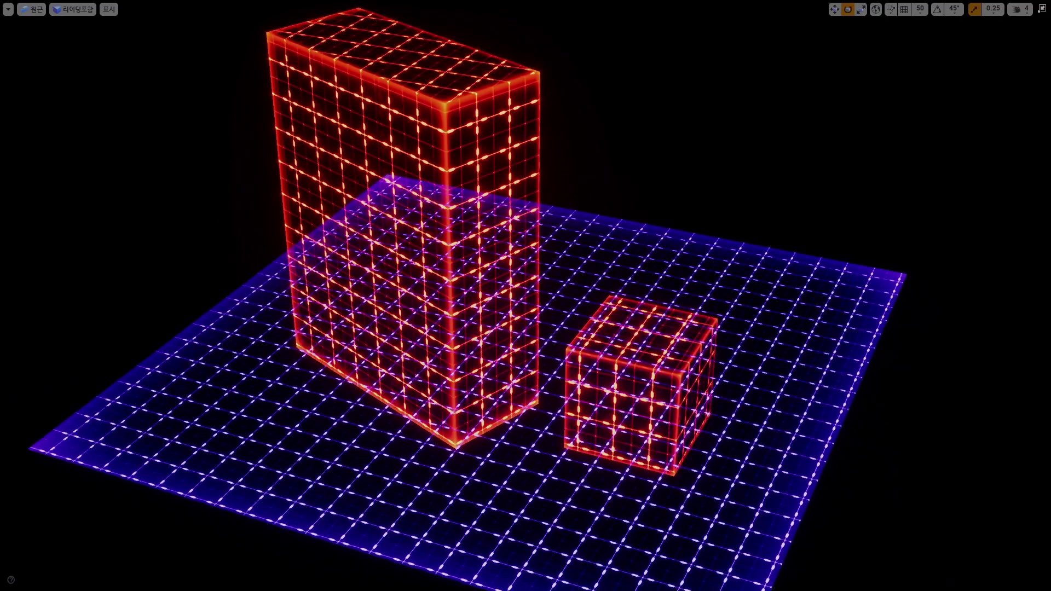